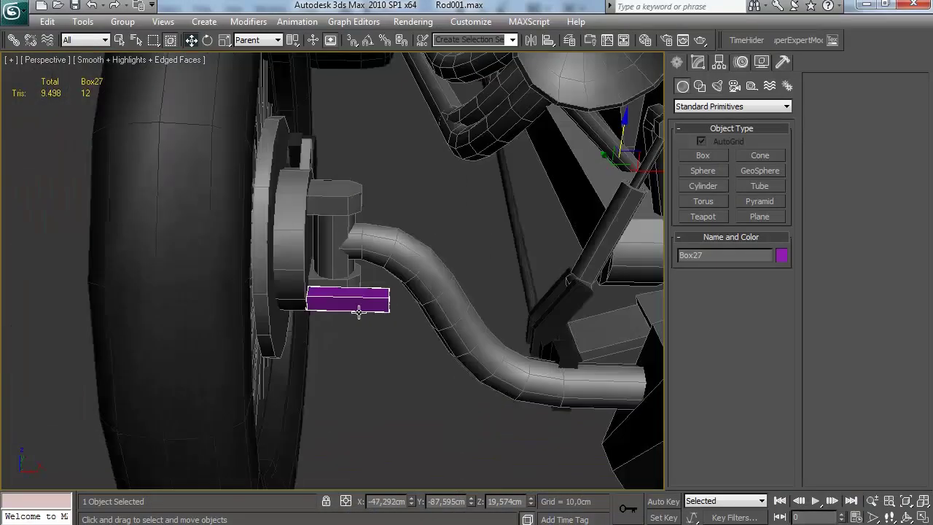
Rotate the purple box beneath the wheel's pivot bracket so its free end points away from the axle
middle_click_drag(359, 309, 297, 172, "alt")
left_click_drag(299, 310, 187, 349)
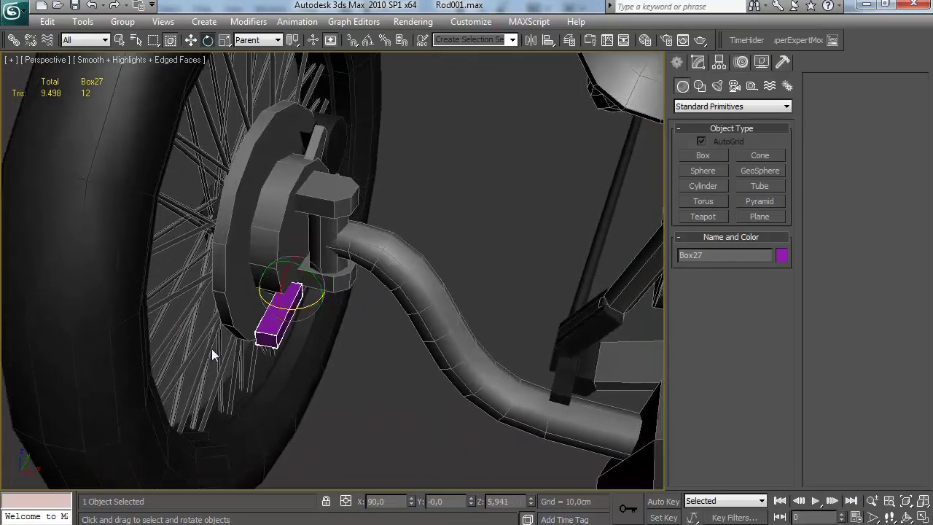
middle_click_drag(331, 278, 350, 302, "alt")
key("e")
mouse_move(320, 301)
left_mouse_down()
mouse_move(337, 296)
mouse_move(335, 278)
mouse_move(294, 291)
mouse_move(309, 316)
left_mouse_up()
key("w")
Convert the purple box to an editable poly and move its free end polygon outward to lengthen the arm
left_click(697, 66)
right_click(709, 125)
left_click(803, 233)
left_click(747, 277)
middle_click_drag(309, 316, 292, 337, "alt")
left_click_drag(285, 344, 274, 366)
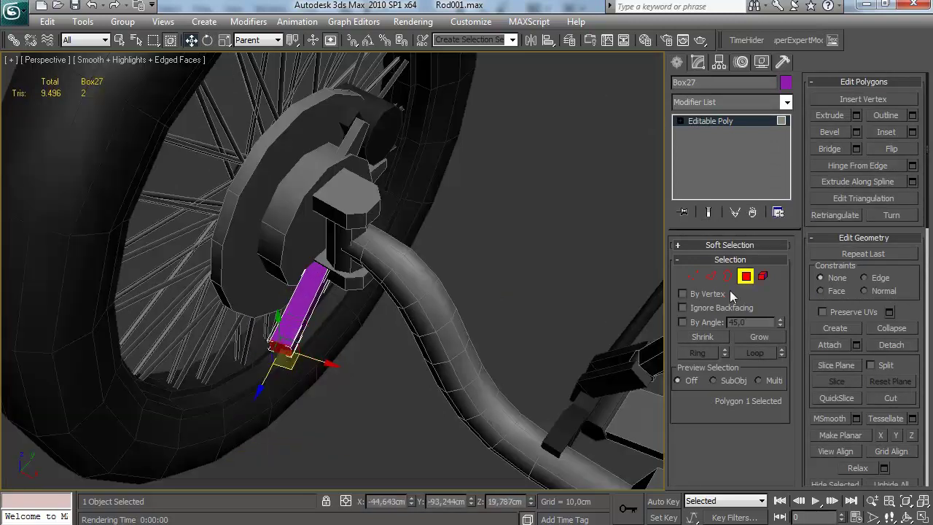
Adjust the arm's end polygon and connect the arm's lengthwise edges with one new edge loop
left_click(710, 276)
left_click(314, 302)
left_click(698, 352)
middle_click_drag(503, 317, 459, 291, "alt")
left_click(746, 276)
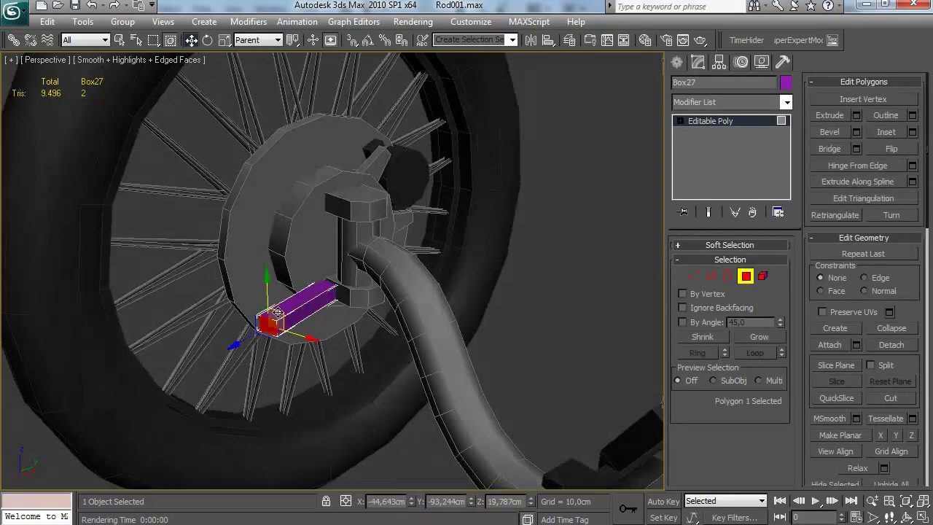
left_click_drag(268, 298, 268, 317)
left_click(712, 277, "ctrl")
left_click(913, 169)
left_click(608, 442)
Move the new middle edge loop to bend the arm, and chamfer its four edges by 1,0 cm with 1 segment
middle_click_drag(252, 315, 281, 386, "alt")
left_click_drag(281, 386, 352, 317)
left_click_drag(319, 352, 330, 347)
middle_click_drag(349, 362, 250, 335, "alt")
left_click(857, 149)
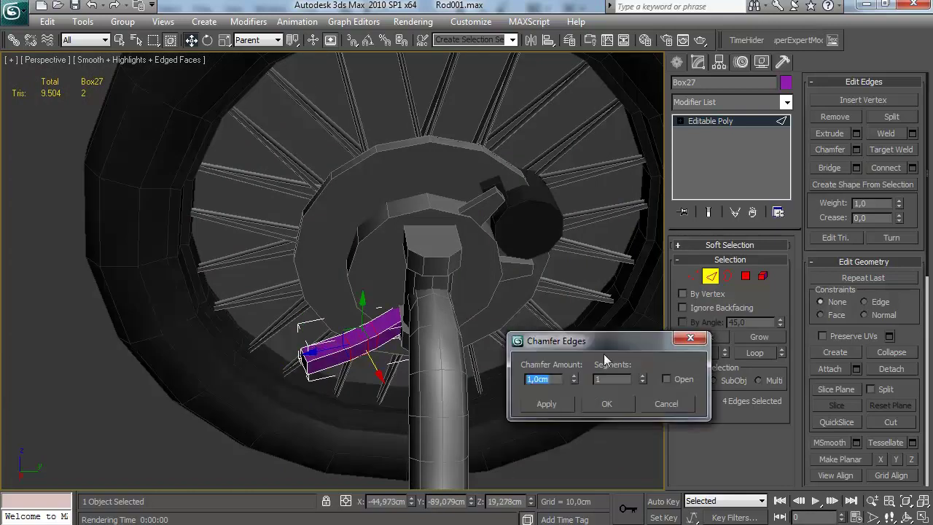
left_click(604, 404)
Raise the edges at the arm's free end so its outer section runs nearly level
middle_click_drag(596, 406, 318, 370, "alt")
left_click_drag(319, 368, 319, 360)
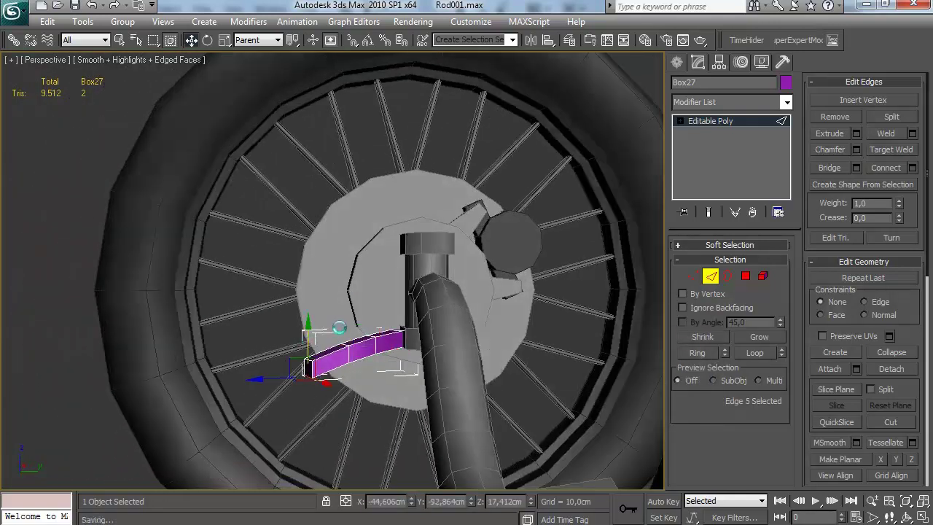
middle_click_drag(339, 327, 337, 332, "alt")
left_click_drag(308, 357, 310, 355)
middle_click_drag(310, 356, 319, 322, "alt")
key("alt+l")
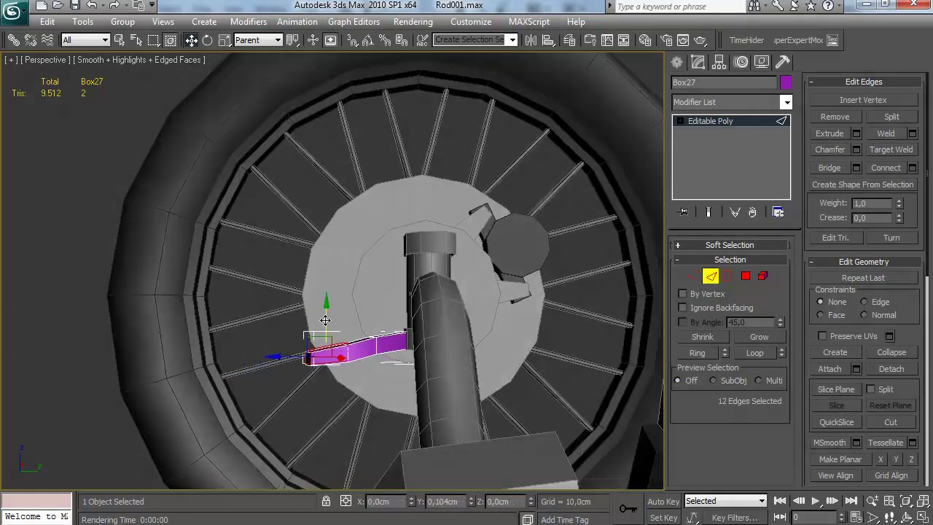
middle_click_drag(401, 366, 655, 319, "alt")
Narrow the arm's free end by moving the outer tip vertices inward
scroll(526, 404, "down", 5)
scroll(655, 320, "up", 3)
left_click(711, 277)
middle_click_drag(349, 355, 386, 397, "alt")
scroll(386, 397, "up", 3)
left_click(692, 277)
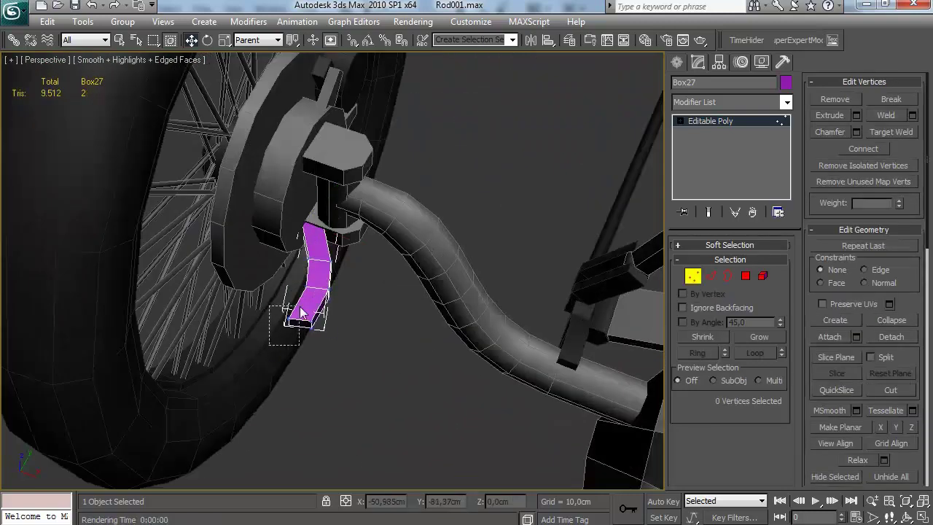
left_click(692, 275)
Create a cylinder of about 0,77 cm radius and 1,95 cm height over the arm's tip in the Top view
left_click(677, 63)
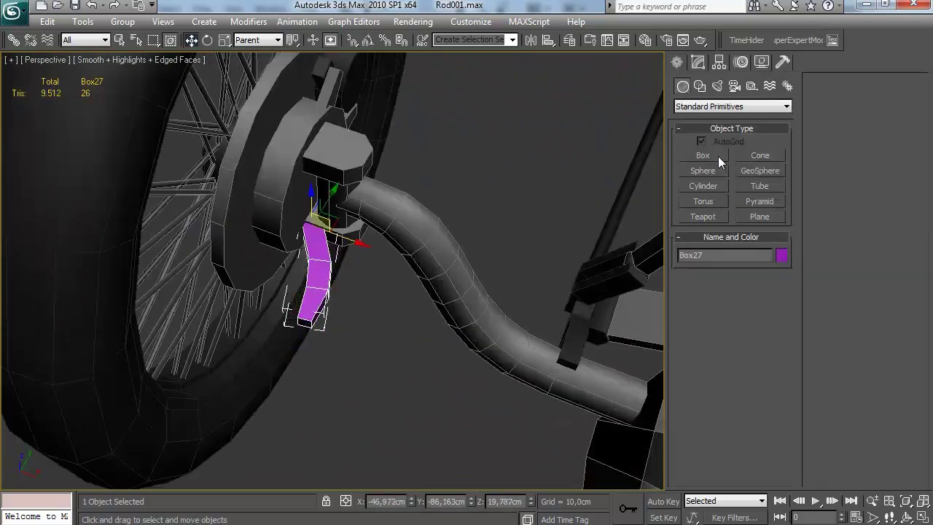
left_click(703, 186)
key("alt+w")
middle_click(129, 145)
key("alt+w")
middle_click_drag(139, 175, 365, 342)
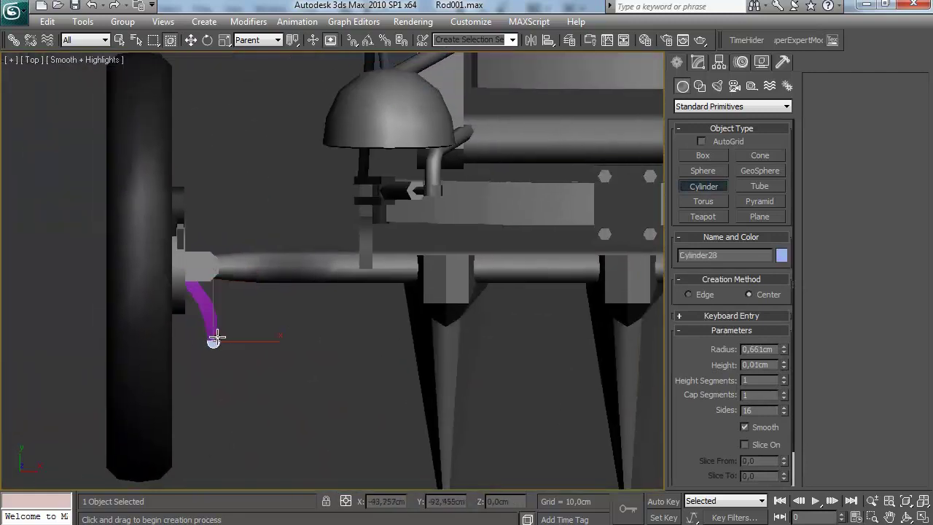
key("w")
Return to the Perspective view and raise the cylinder to the height of the arm's tip
key("alt+w")
middle_click(499, 347)
key("alt+w")
middle_click_drag(500, 348, 486, 321, "alt")
left_click_drag(303, 406, 295, 237)
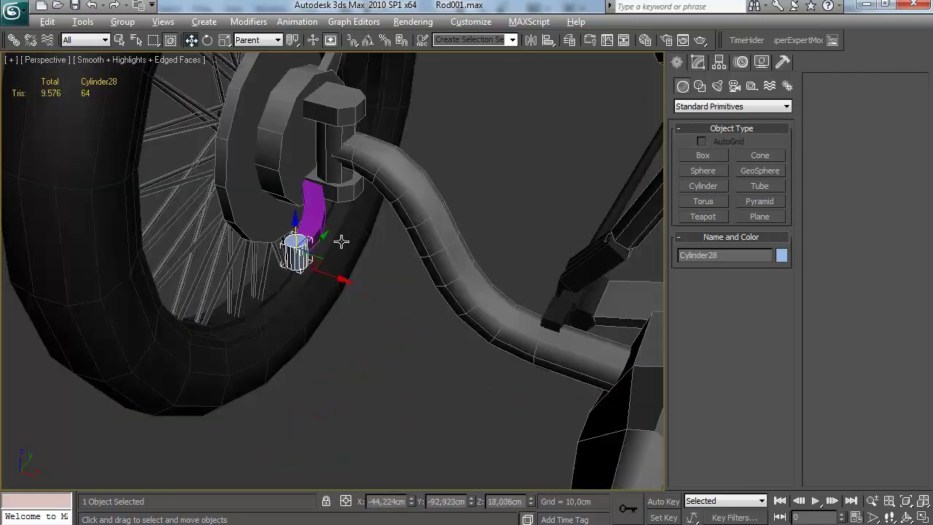
Reduce the cylinder to 6 sides and adjust its height position against the arm's tip
scroll(343, 276, "up", 4)
middle_click_drag(343, 281, 344, 231, "alt")
left_click(698, 63)
left_click_drag(783, 321, 783, 323)
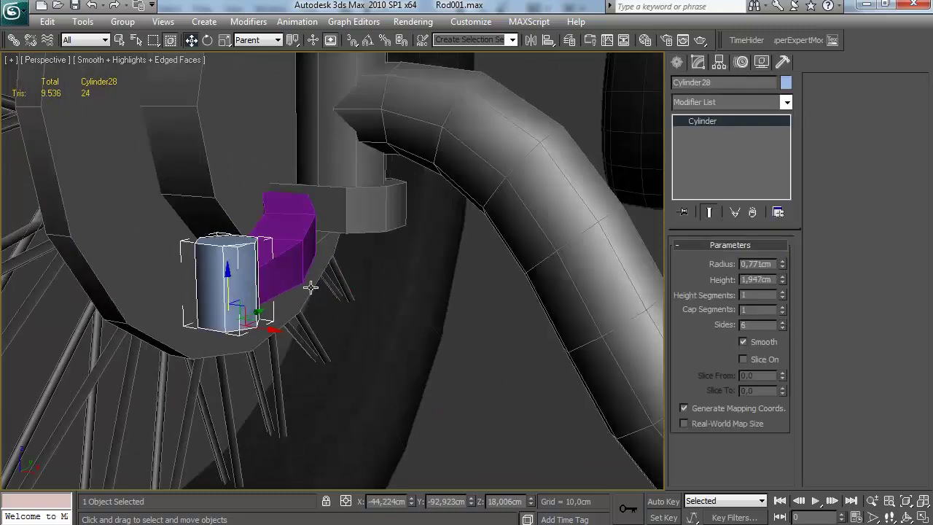
middle_click_drag(309, 286, 263, 281, "alt")
left_click_drag(264, 283, 264, 278)
Set the cylinder's height to 1,246 cm and radius to 0,831 cm, and nudge it into line with the arm
left_click_drag(783, 284, 784, 294)
middle_click_drag(643, 294, 486, 428, "alt")
left_click_drag(782, 264, 782, 258)
middle_click_drag(236, 332, 263, 293, "alt")
left_click_drag(250, 280, 246, 283)
middle_click_drag(246, 283, 430, 222, "alt")
scroll(430, 223, "down", 4)
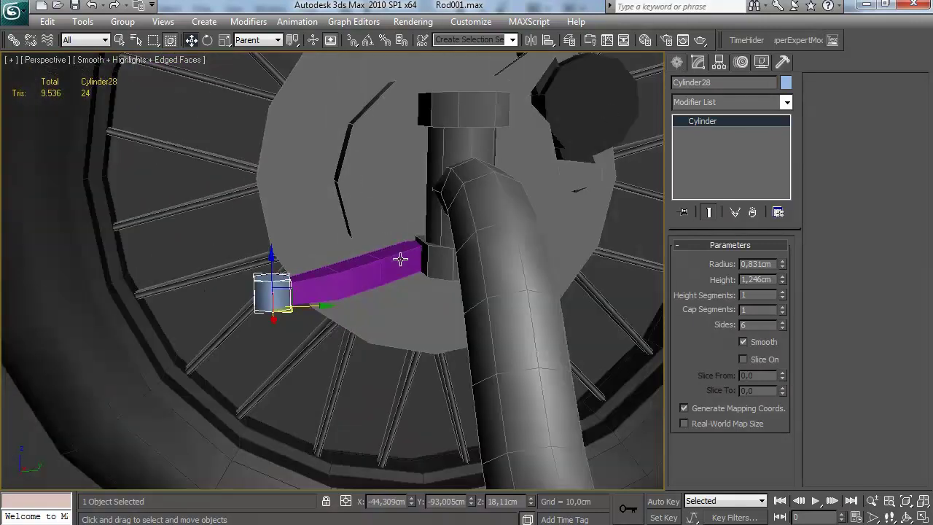
Attach the six-sided cylinder to the purple arm as one object
left_click(409, 257)
middle_click_drag(371, 309, 421, 280, "alt")
left_click(831, 186)
left_click(297, 284)
right_click(299, 283)
left_click(329, 249)
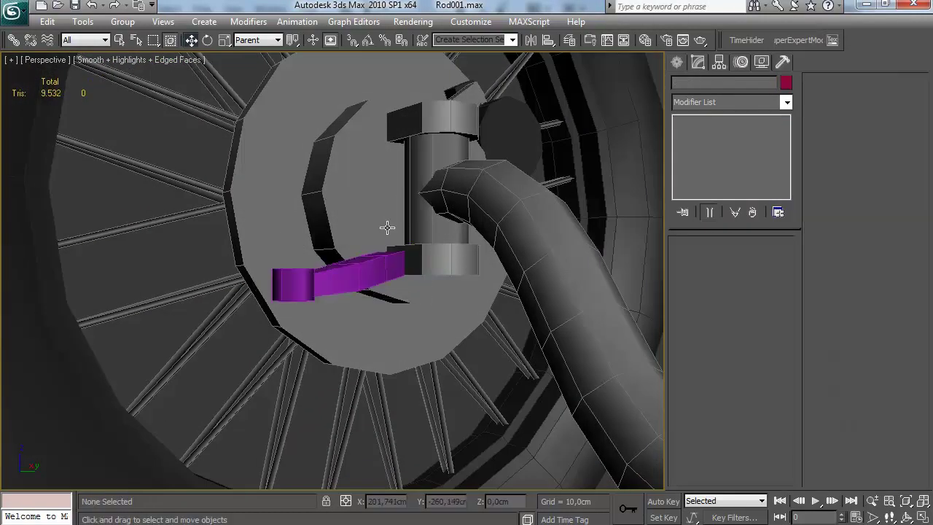
Attach the finished steering arm to the wheel's pivot bracket
left_click(441, 232)
left_click(831, 187)
left_click(340, 275)
right_click(334, 274)
left_click(314, 264)
scroll(395, 277, "down", 4)
middle_click_drag(314, 267, 394, 291, "alt")
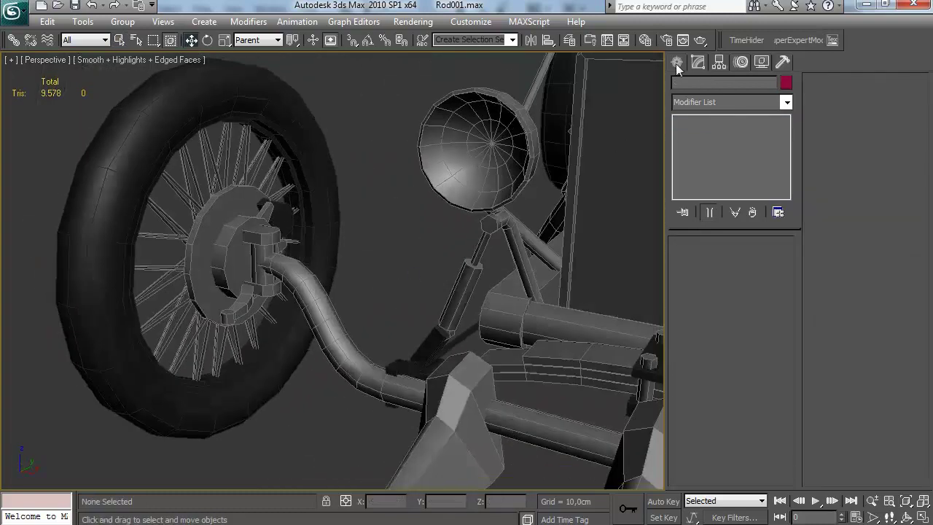
Draw a straight 4-sided renderable line, 1,0 cm thick and about 59 cm long, sideways from the steering arm's tip in Top view
left_click(677, 62)
left_click(700, 86)
left_click(703, 167)
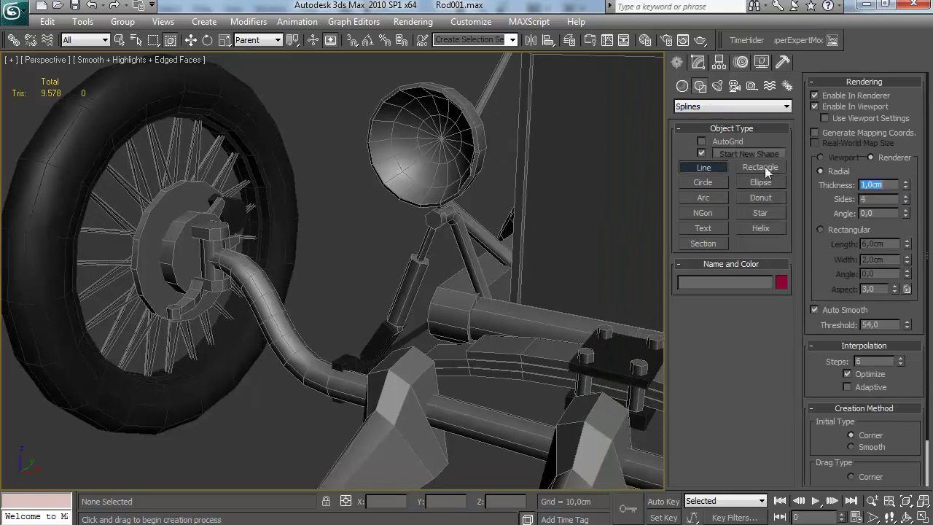
key("alt+w")
key("alt+w")
left_click(82, 265)
left_click(638, 266)
right_click(631, 270)
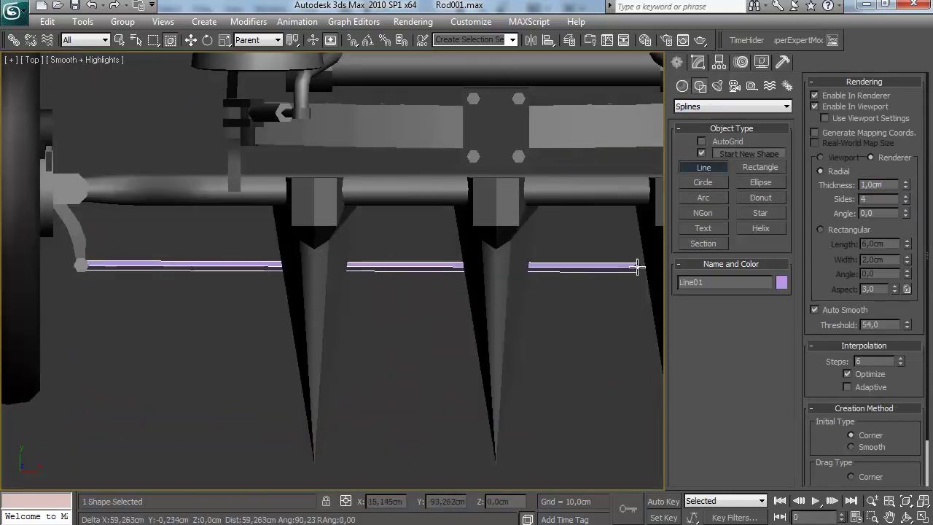
Try to align the line's inner end vertex with the steering arm using the Align tool
left_click(698, 62)
key("1")
left_click_drag(64, 297, 121, 237)
middle_click_drag(463, 300, 421, 299)
left_click_drag(622, 293, 584, 244)
key("alt+a")
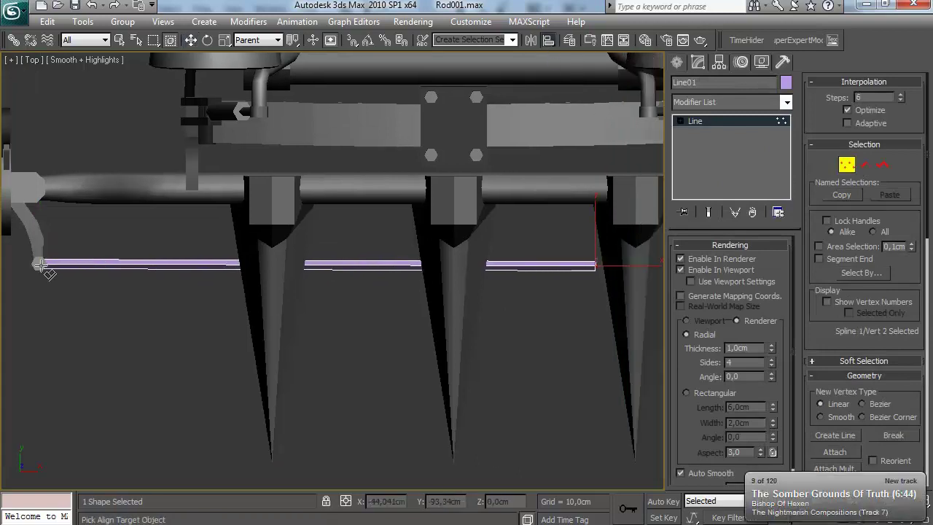
left_click(40, 266)
left_click(427, 174)
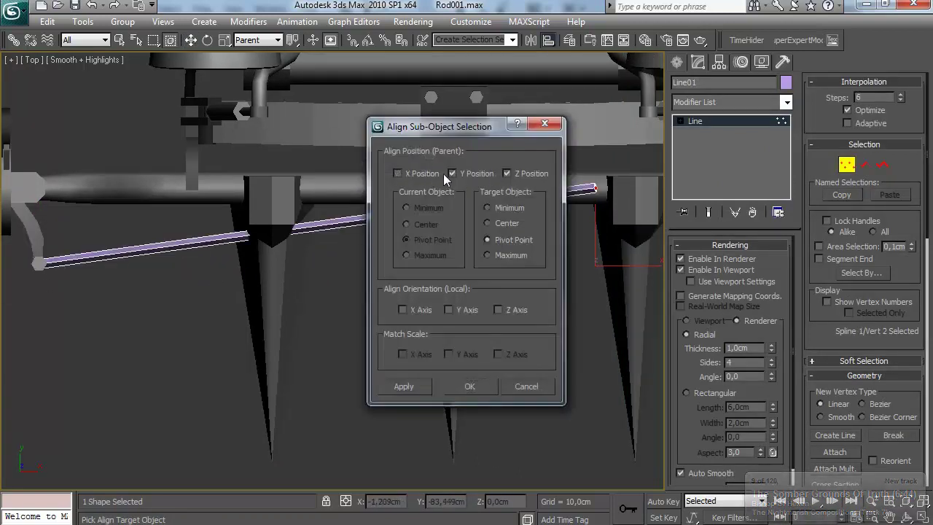
left_click(426, 174)
left_click(469, 386)
key("s")
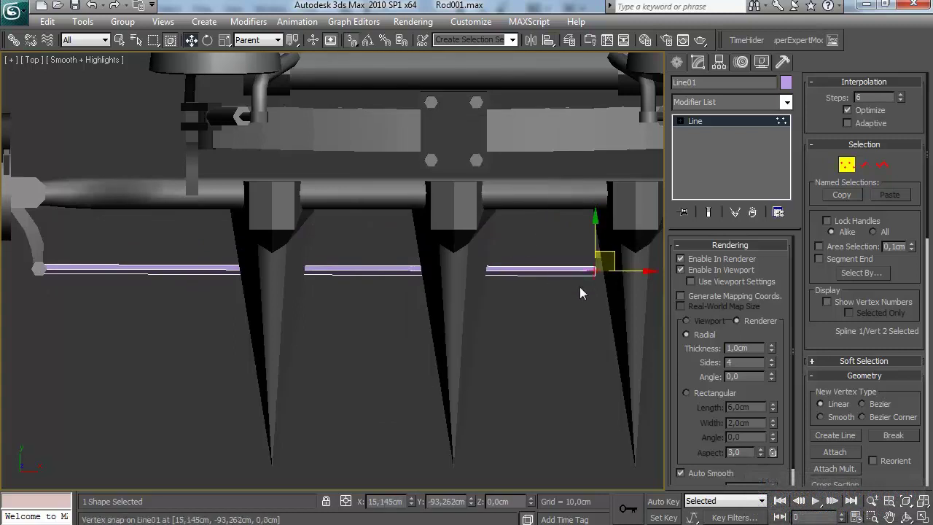
Move the line's inner end vertex to X 44,119 cm so the rod spans to the opposite steering arm
middle_click_drag(126, 296, 121, 298)
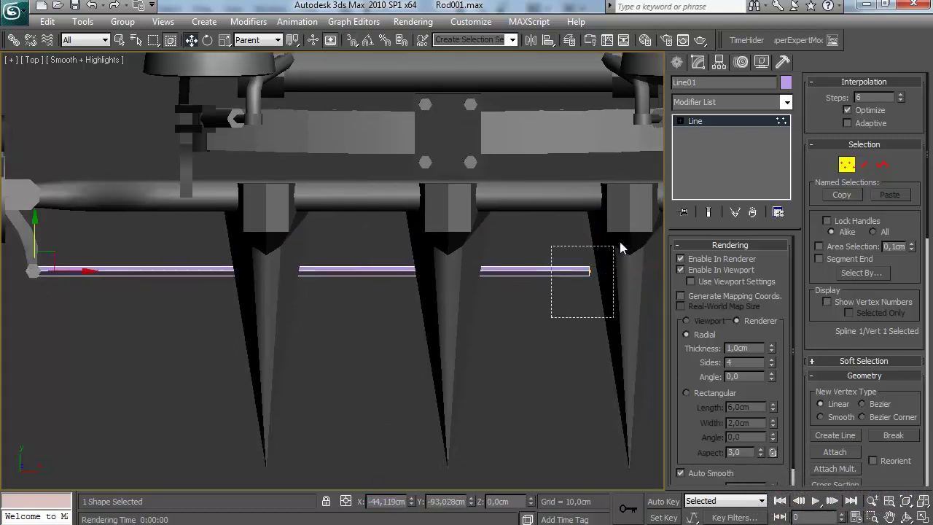
left_click_drag(381, 501, 224, 486)
type("-44,119cm")
key("Return")
middle_click_drag(384, 400, 367, 400)
left_click_drag(372, 502, 340, 512)
key("BackSpace")
key("Return")
middle_click_drag(485, 310, 266, 290)
scroll(267, 289, "down", 2)
left_click(846, 166)
scroll(758, 447, "down", 1)
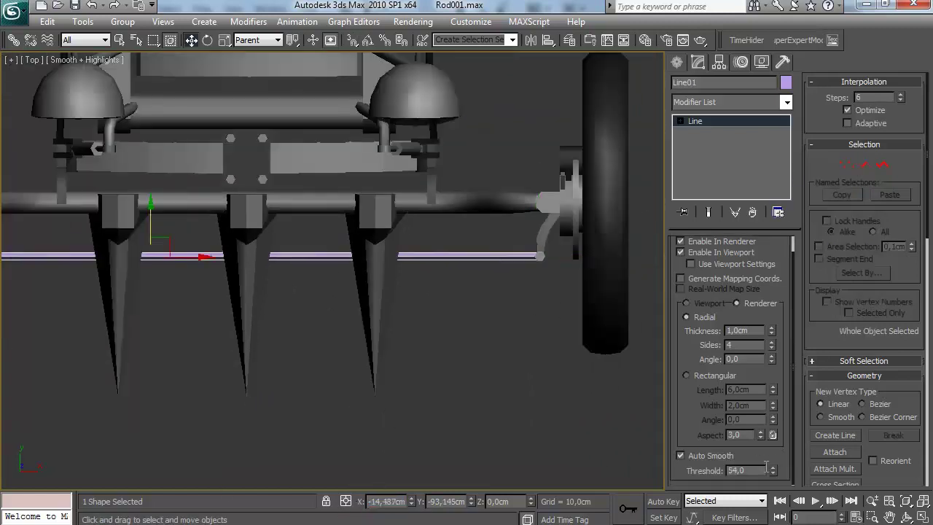
Add an Edit Poly modifier to the rod and delete the cap polygons at both ends
left_click(728, 102)
scroll(723, 216, "down", 10)
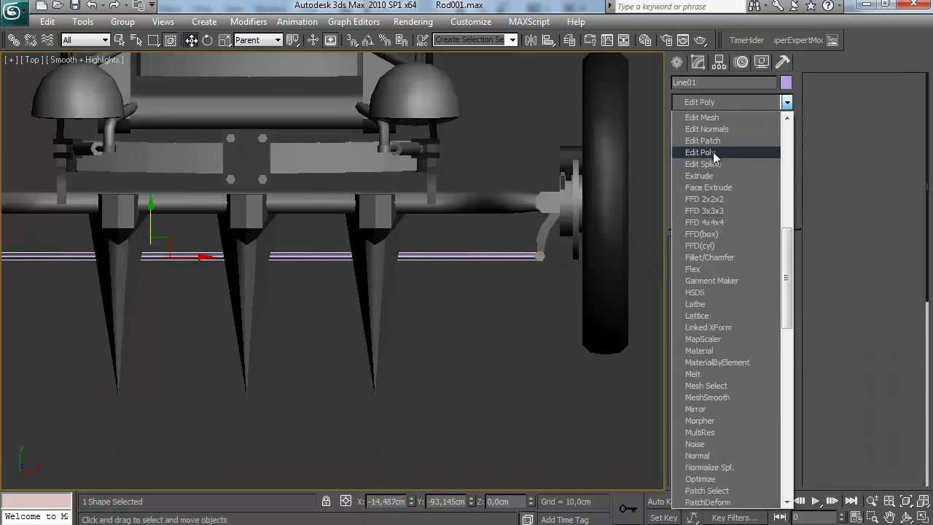
left_click(711, 152)
left_click(879, 103)
left_click_drag(565, 232, 514, 281)
middle_click_drag(401, 313, 559, 299)
left_click_drag(86, 219, 138, 265, "ctrl")
key("Delete")
Change the rod's object colour to grey
left_click(864, 101)
left_click(786, 83)
left_click(537, 302)
left_click(539, 348)
Raise the rod in the Perspective view until it lines up with the steering arms
middle_click_drag(476, 351, 464, 358)
key("alt+w")
key("alt+w")
middle_click_drag(543, 346, 627, 321, "alt")
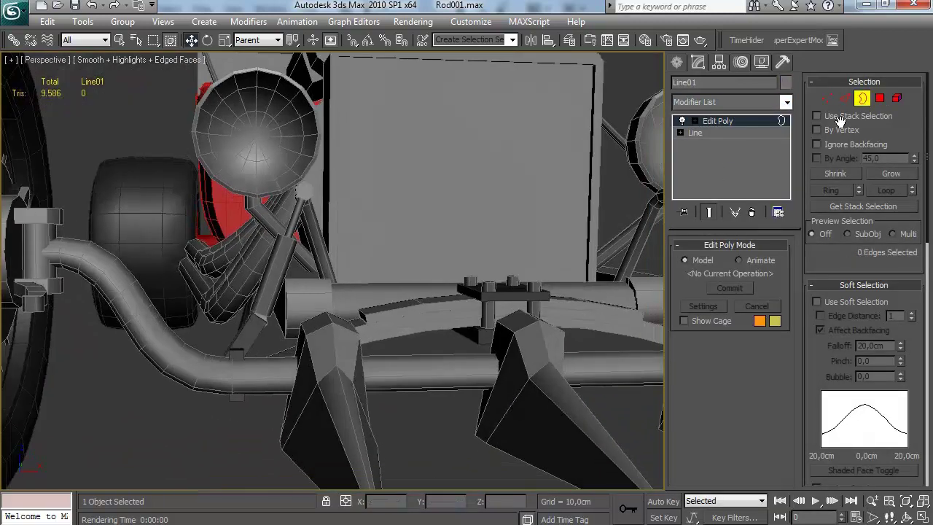
left_click(862, 98)
scroll(382, 371, "down", 3)
left_click_drag(370, 380, 395, 252)
middle_click_drag(410, 268, 562, 313, "alt")
left_click(570, 409)
middle_click_drag(564, 393, 379, 364, "alt")
Turn off the edged-faces display and view the car's front end as a whole
scroll(386, 357, "down", 3)
middle_click_drag(393, 350, 527, 308)
key("F4")
scroll(512, 262, "down", 3)
scroll(572, 327, "up", 3)
middle_click_drag(572, 327, 511, 306, "alt")
Examine the T-Bucket reference photos in Windows Photo Viewer and the street rod project page in Firefox
left_click(378, 522)
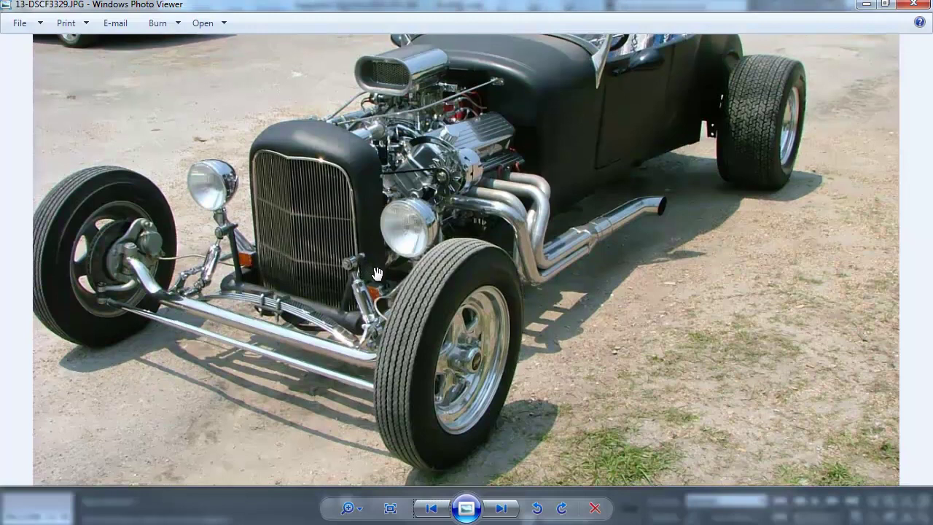
key("Right")
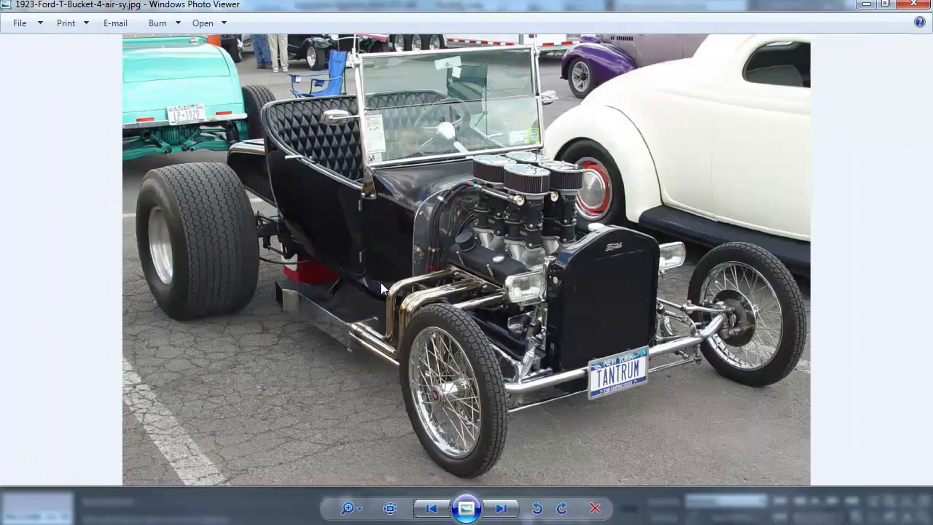
key("Right")
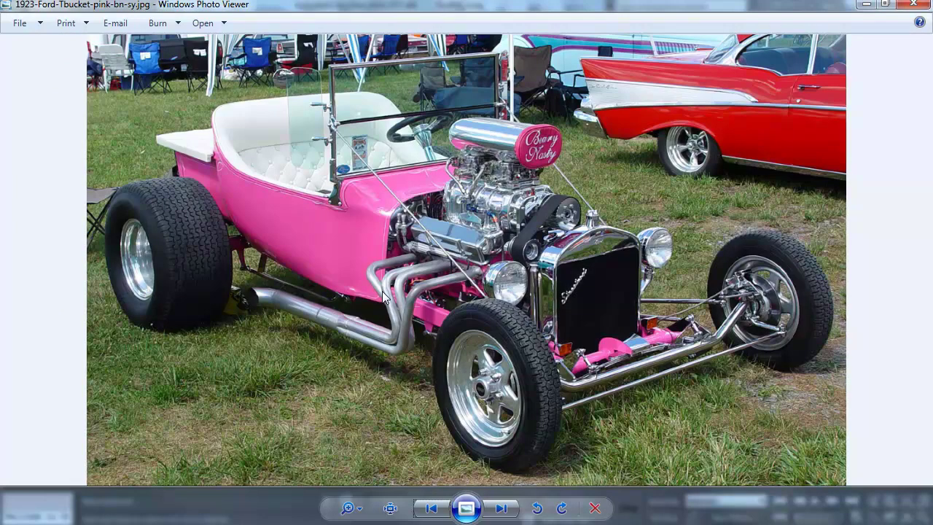
key("Right")
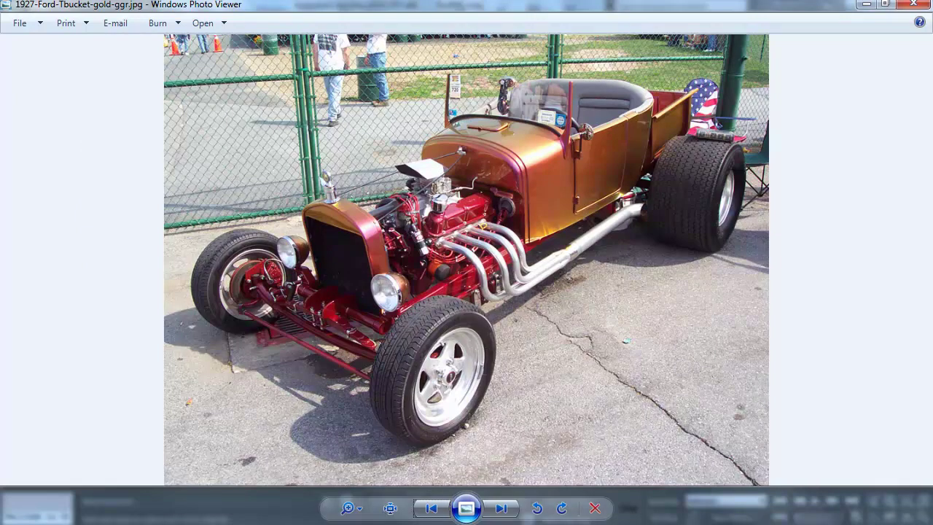
key("alt+Tab")
mouse_move(272, 275)
middle_mouse_down()
mouse_move(270, 330)
mouse_move(266, 291)
middle_mouse_up()
scroll(266, 298, "up", 4)
middle_click_drag(285, 404, 285, 455)
scroll(286, 374, "up", 4)
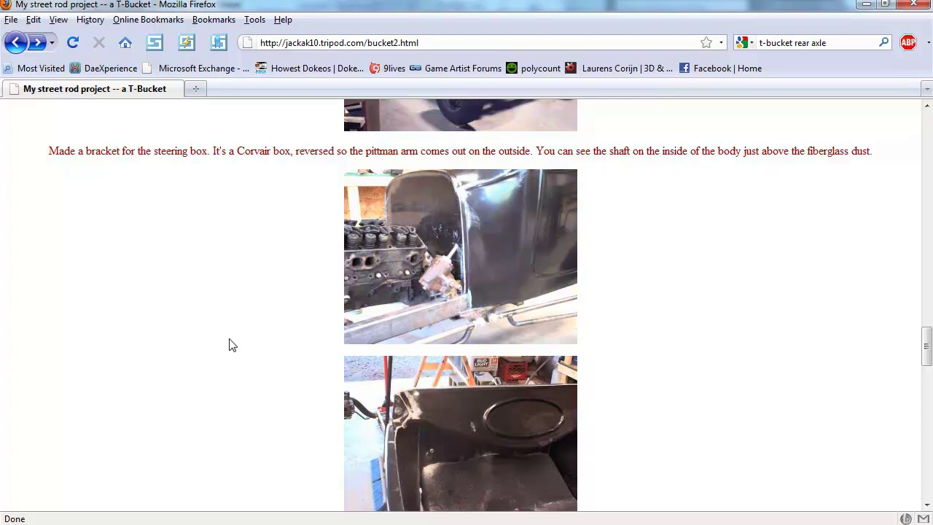
scroll(229, 335, "up", 1)
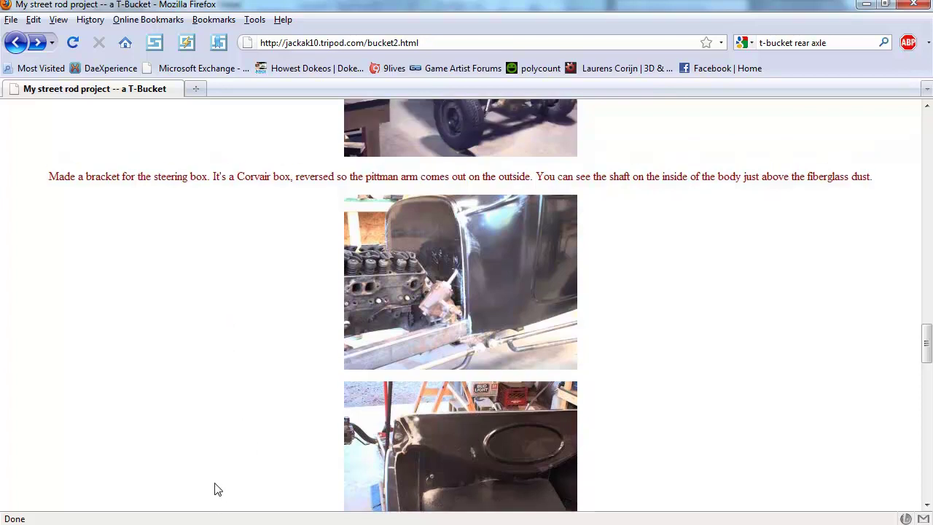
Compare the model with the gold 1927 T-Bucket photo, examining its engine and exhaust headers up close
key("alt+Tab")
middle_click_drag(386, 360, 386, 319, "alt")
key("alt+Tab")
scroll(488, 302, "up", 1)
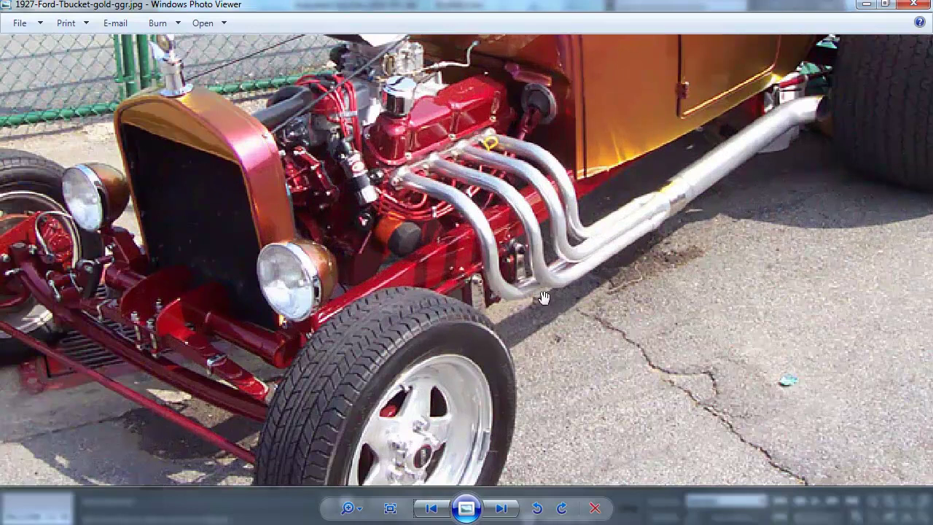
left_click_drag(562, 202, 549, 337)
left_click_drag(447, 366, 533, 263)
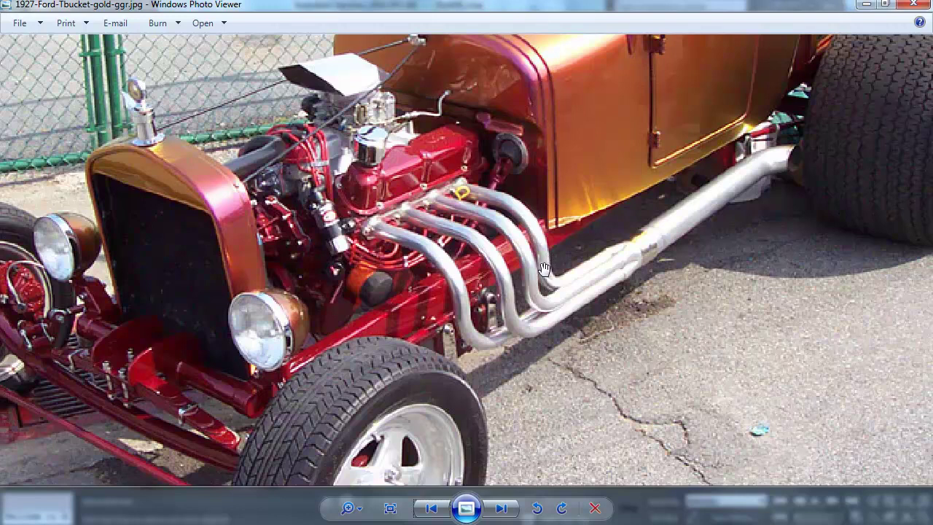
mouse_move(537, 271)
left_mouse_down()
mouse_move(535, 296)
mouse_move(541, 258)
left_mouse_up()
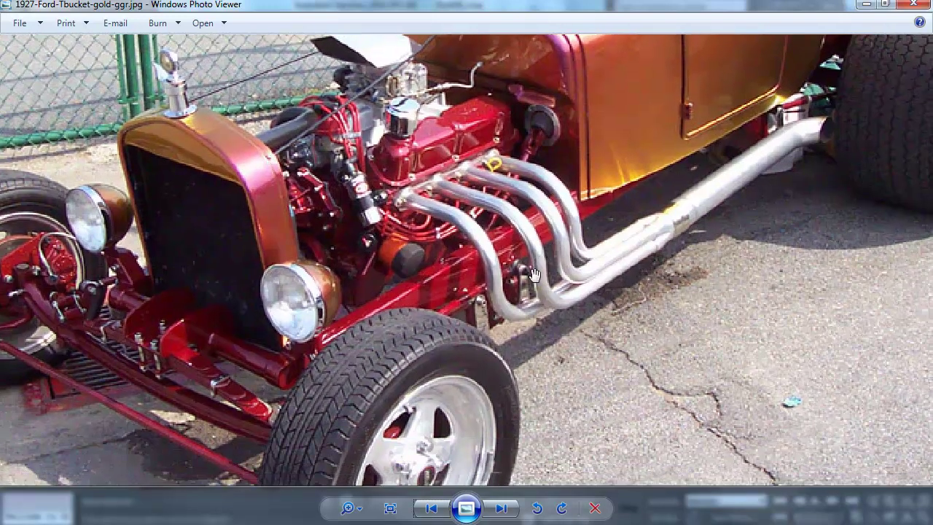
left_click_drag(523, 293, 443, 374)
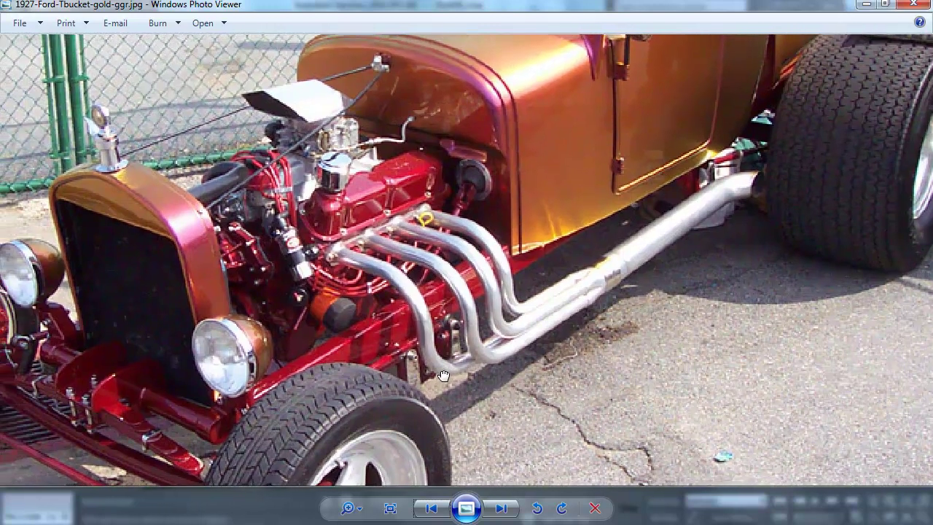
left_click_drag(526, 235, 612, 232)
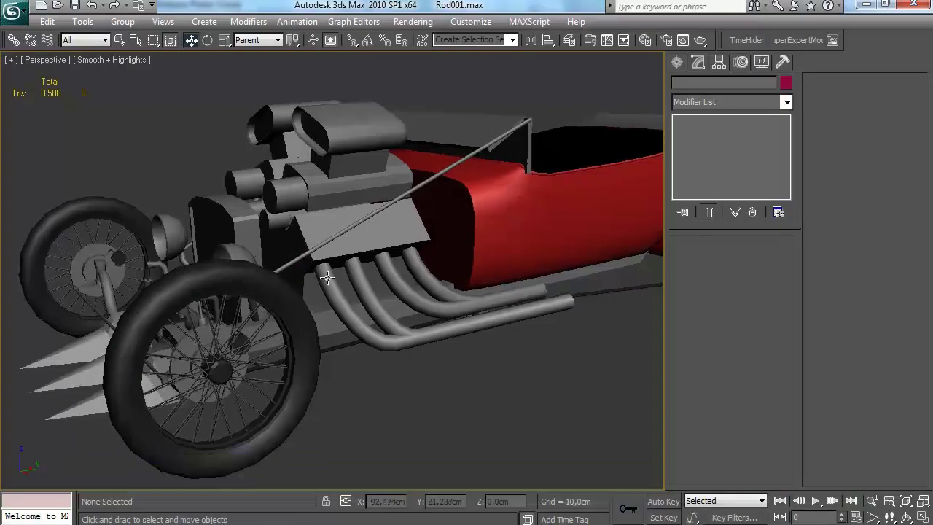
Create a six-sided cylinder about 2.4 cm in radius and 6 cm high in the Front view, near the frame and exhaust headers
middle_click_drag(410, 262, 349, 281, "alt")
left_click(677, 62)
left_click(683, 87)
left_click(703, 186)
key("alt+w")
middle_click(108, 129)
key("alt+w")
scroll(306, 215, "up", 2)
middle_click_drag(306, 215, 296, 208)
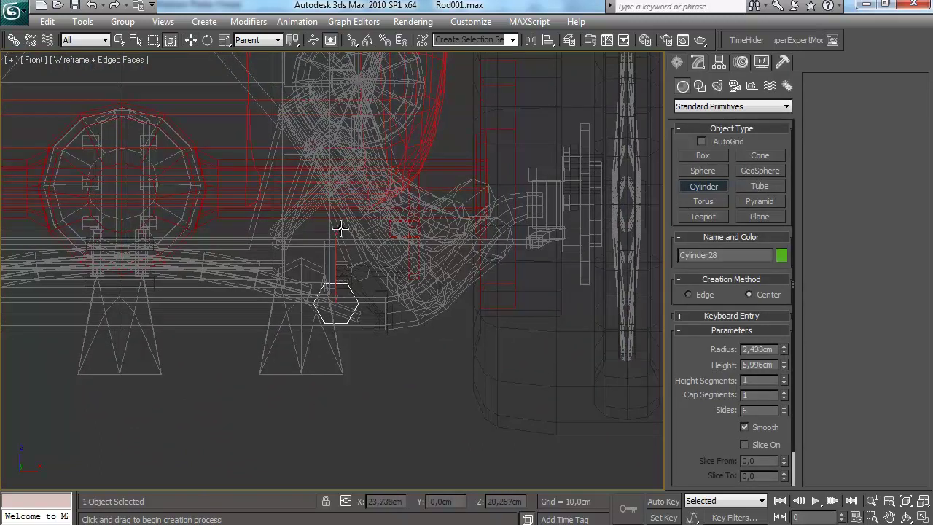
left_click(344, 245)
key("w")
middle_click_drag(370, 298, 356, 272)
Move the cylinder back along the frame in the Perspective view until it sits beneath the exhaust headers
key("alt+w")
middle_click(420, 303)
key("alt+w")
middle_click_drag(420, 304, 448, 292, "alt")
left_click_drag(469, 304, 388, 284)
middle_click_drag(388, 284, 376, 326, "alt")
Examine the front suspension and steering in the 1923 Ford T-Bucket reference photos in Windows Photo Viewer
key("alt+Tab")
left_click_drag(350, 325, 447, 236)
key("Left")
key("Left")
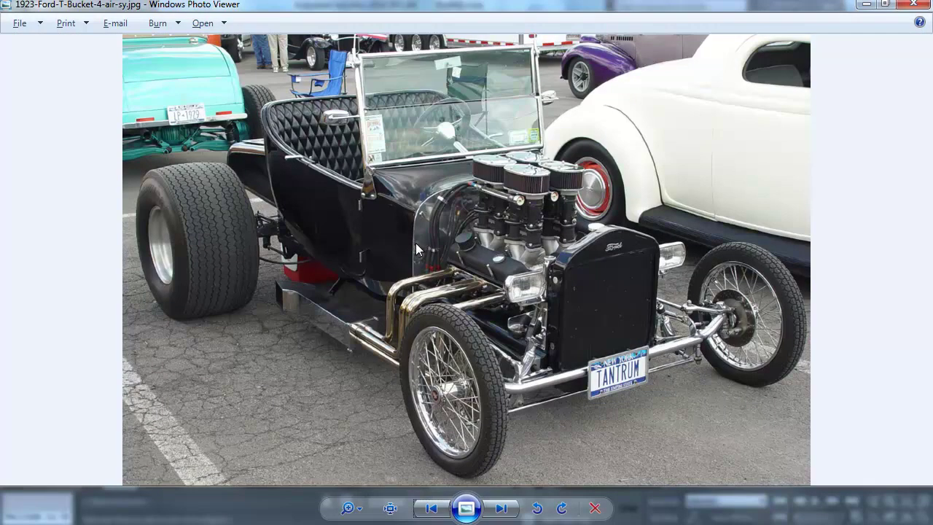
key("alt+Tab")
Position the cylinder against the frame rail, giving it 8 sides and adjusting its radius
middle_click_drag(383, 300, 444, 154, "alt")
left_click_drag(513, 177, 500, 176)
left_click(698, 63)
middle_click_drag(764, 319, 774, 262, "alt")
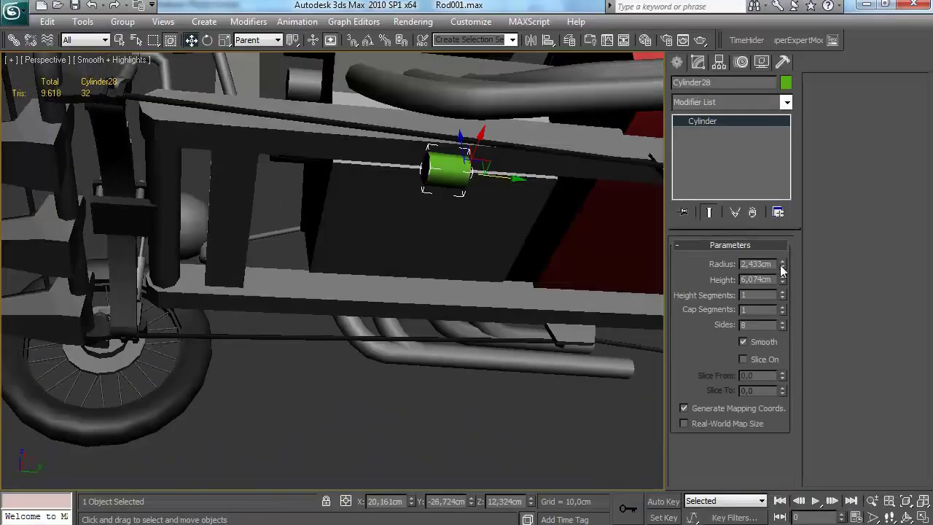
left_click_drag(782, 271, 782, 246)
middle_click_drag(628, 232, 510, 248, "alt")
left_click_drag(359, 227, 359, 220)
middle_click_drag(404, 226, 283, 278, "alt")
Clone the steering arm element at the front wheel's hub into a separate object beside the original
left_click(670, 66)
middle_click_drag(408, 248, 416, 285, "alt")
scroll(502, 300, "down", 3)
scroll(419, 298, "up", 2)
left_click(486, 349)
left_click(698, 63)
left_click(762, 276)
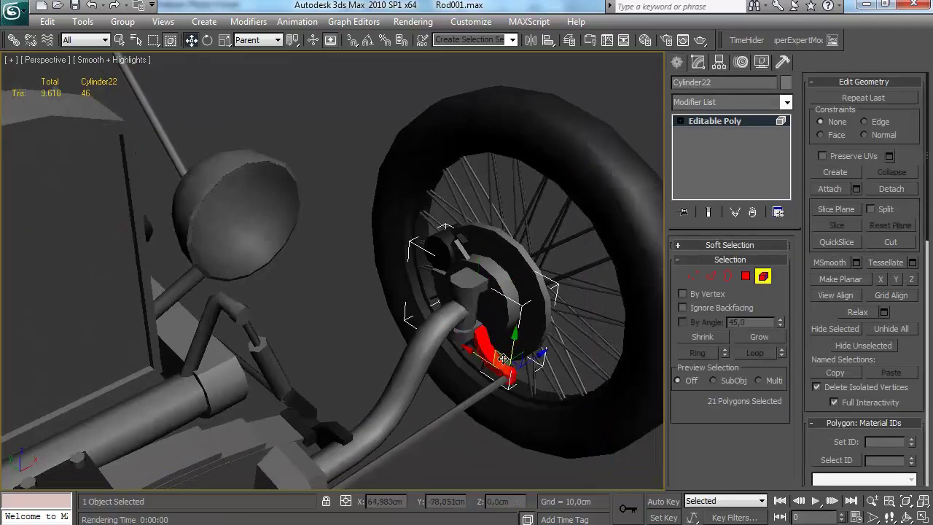
left_click_drag(466, 339, 474, 386, "shift")
left_click(664, 386)
Center the copied arm's pivot on the object and rotate the arm until it lies level beside the axle
left_click(461, 395)
key("e")
left_click(719, 62)
left_click(730, 153)
left_click(730, 230)
left_click(730, 154)
left_click_drag(467, 371, 473, 392)
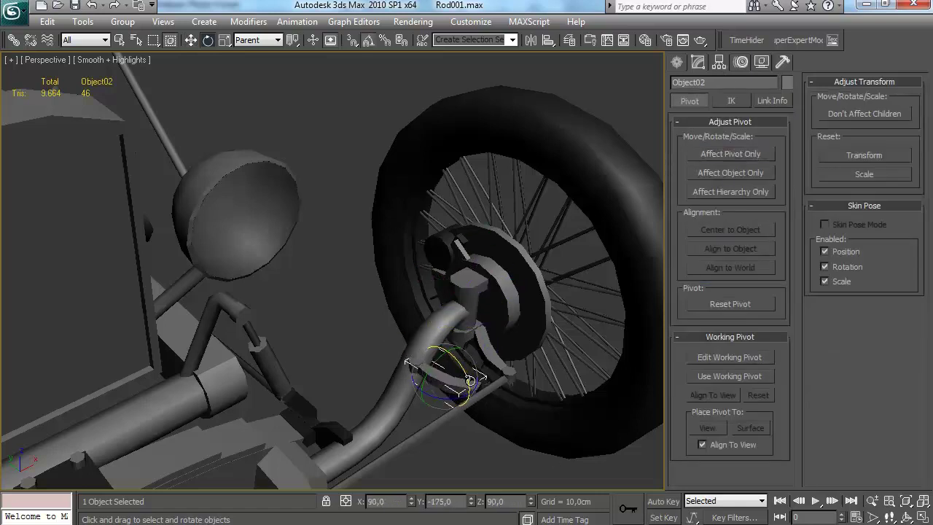
middle_click_drag(497, 383, 439, 334, "alt")
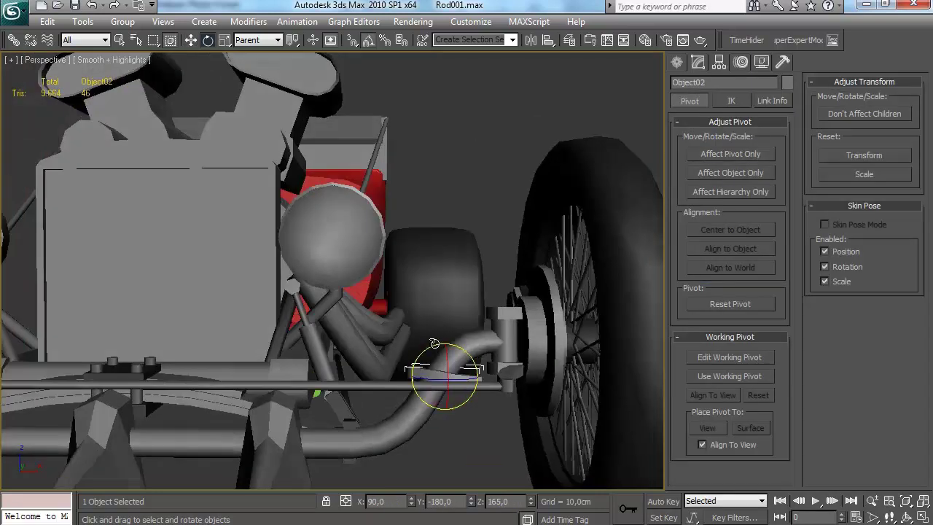
Mirror the copied steering arm using the Mirror tool
left_click(84, 22)
left_click(117, 230)
left_click_drag(467, 144, 646, 137)
left_click(625, 271)
left_click(623, 206)
left_click(615, 365)
middle_click_drag(615, 365, 497, 363, "alt")
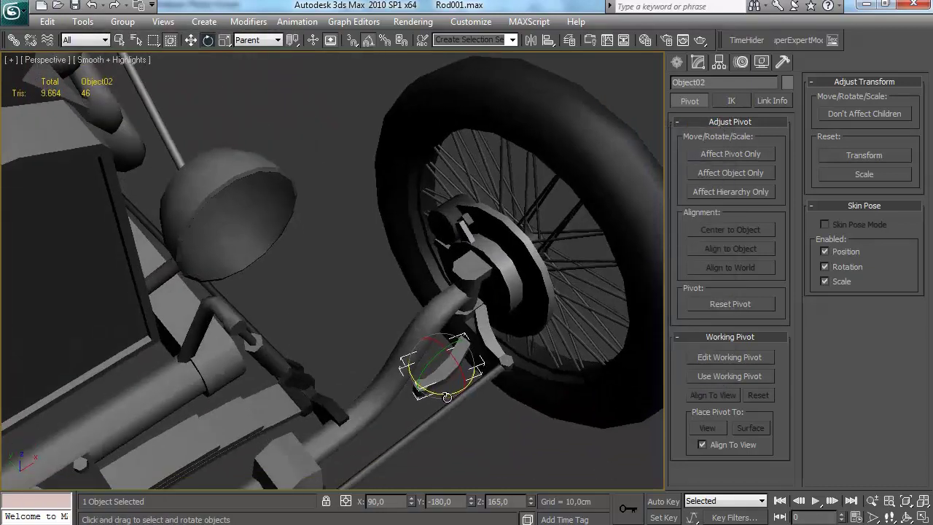
Adjust the mirrored arm's rotation and move it onto the kingpin above the front axle, pointing inward
middle_click_drag(440, 343, 404, 201, "alt")
left_click_drag(405, 197, 405, 199)
middle_click_drag(405, 204, 431, 307, "alt")
key("r")
key("ctrl+d")
left_click(407, 241)
middle_click_drag(436, 259, 552, 237, "alt")
key("w")
left_click_drag(441, 241, 418, 240)
middle_click_drag(419, 239, 421, 180, "alt")
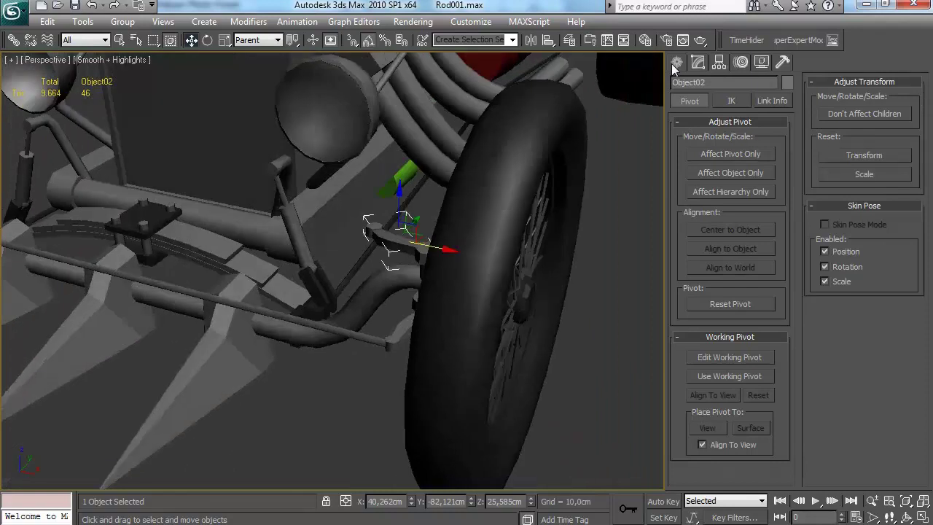
Draw a renderable line 1 cm thick with 4 sides in the Top view, running between the new steering arm and the cylinder
left_click(676, 63)
left_click(699, 87)
left_click(703, 167)
middle_click_drag(476, 244, 419, 253, "alt")
scroll(454, 199, "down", 3)
key("alt+w")
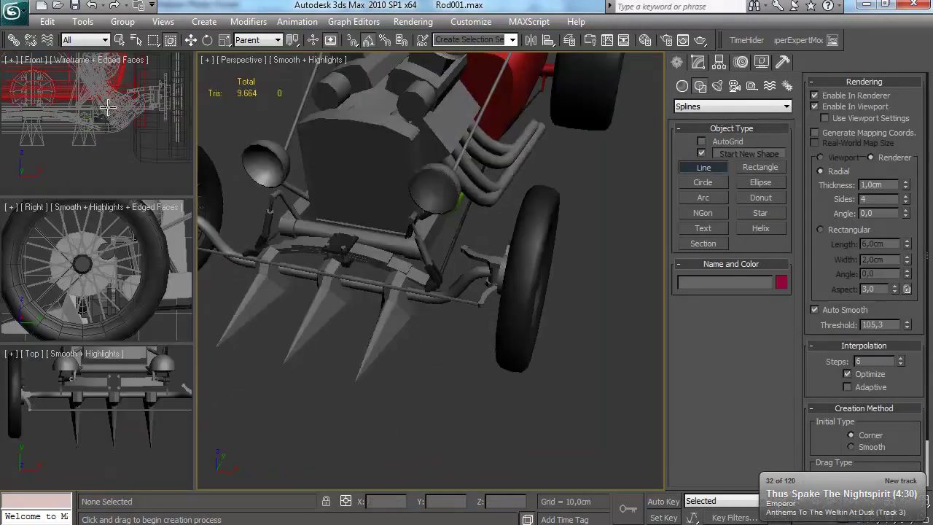
middle_click(61, 410)
key("alt+w")
mouse_move(375, 166)
middle_mouse_down()
mouse_move(213, 420)
mouse_move(202, 408)
middle_mouse_up()
left_click(384, 451)
left_click(303, 145)
right_click(308, 183)
key("alt+w")
middle_click(475, 347)
key("alt+w")
middle_click_drag(475, 347, 350, 221, "alt")
key("w")
Move the line's front vertex up to meet the inner end of the new steering arm
left_click(698, 65)
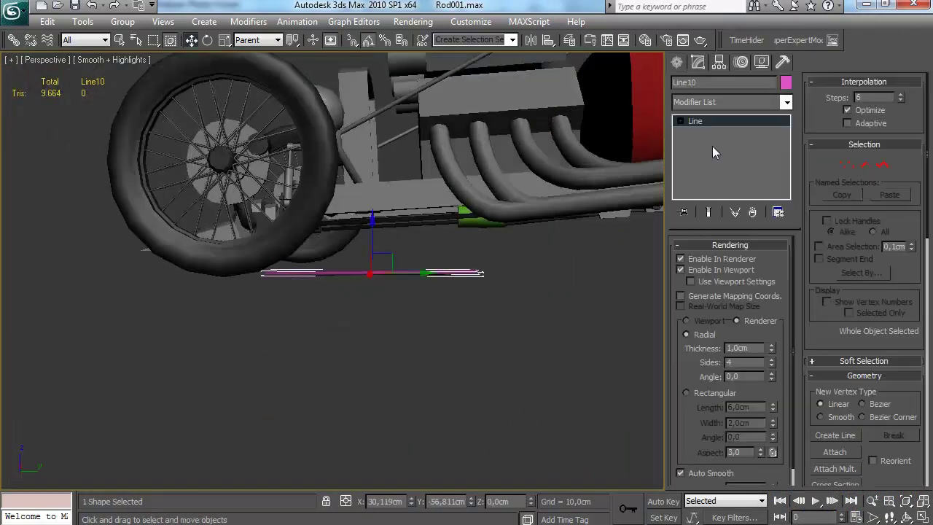
middle_click_drag(410, 235, 376, 233, "alt")
middle_click_drag(376, 233, 335, 219)
left_click(847, 165)
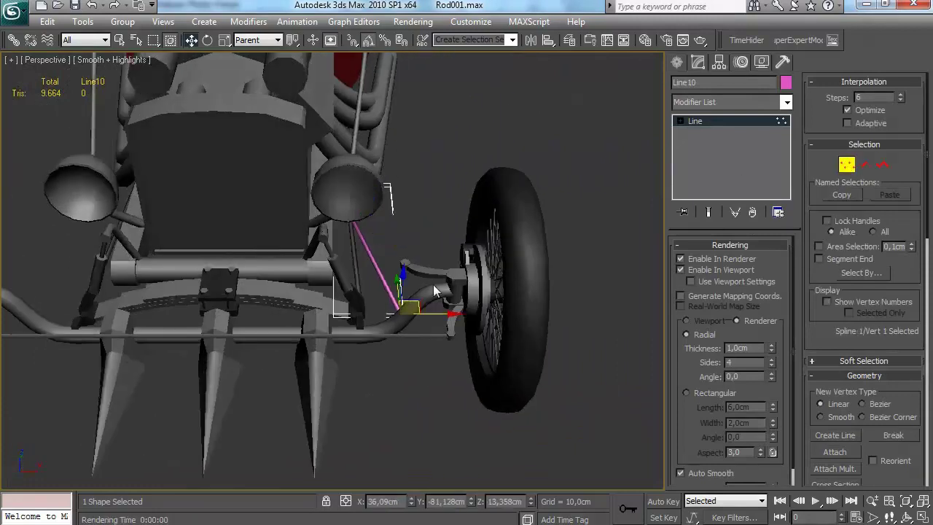
left_click(398, 309)
key("alt+w")
middle_click_drag(128, 409, 120, 349)
key("alt+w")
middle_click_drag(339, 240, 338, 216)
key("alt+w")
middle_click(358, 286)
key("alt+w")
middle_click_drag(353, 302, 399, 282, "alt")
middle_click_drag(407, 226, 379, 297, "alt")
scroll(770, 397, "down", 1)
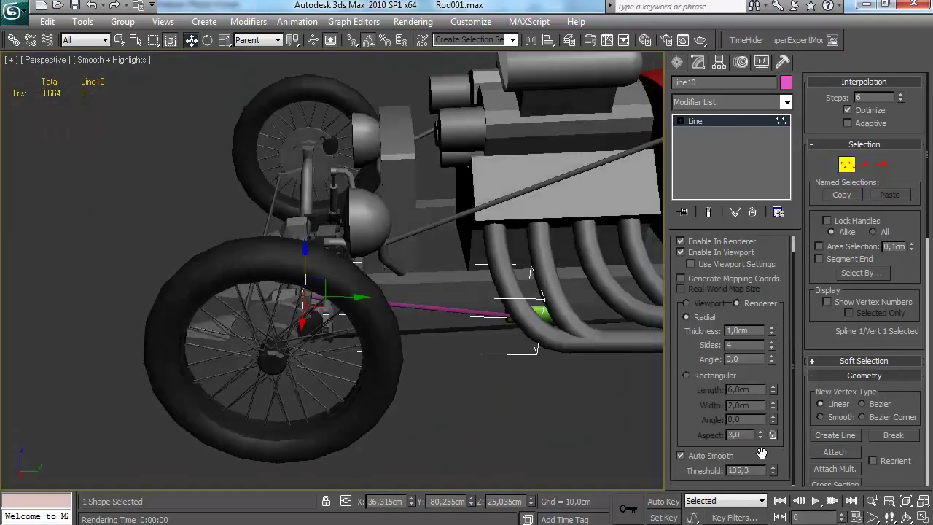
left_click(846, 165)
middle_click_drag(503, 321, 594, 335, "alt")
left_click(600, 338)
Create a box about 4.7 × 2.1 × 0.8 cm with AutoGrid between the cylinder and frame rail, adjusting its position
scroll(594, 328, "down", 4)
middle_click_drag(481, 241, 378, 179, "alt")
scroll(379, 181, "up", 5)
middle_click_drag(401, 328, 376, 231)
scroll(376, 230, "up", 2)
left_click(676, 62)
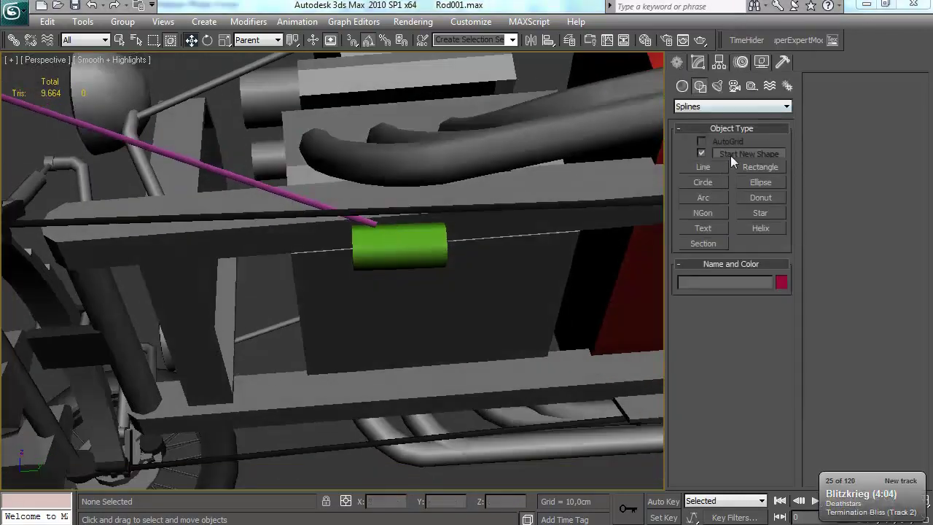
left_click(682, 86)
left_click(703, 156)
middle_click_drag(451, 255, 410, 233, "alt")
left_click(718, 142)
left_click_drag(422, 206, 422, 206)
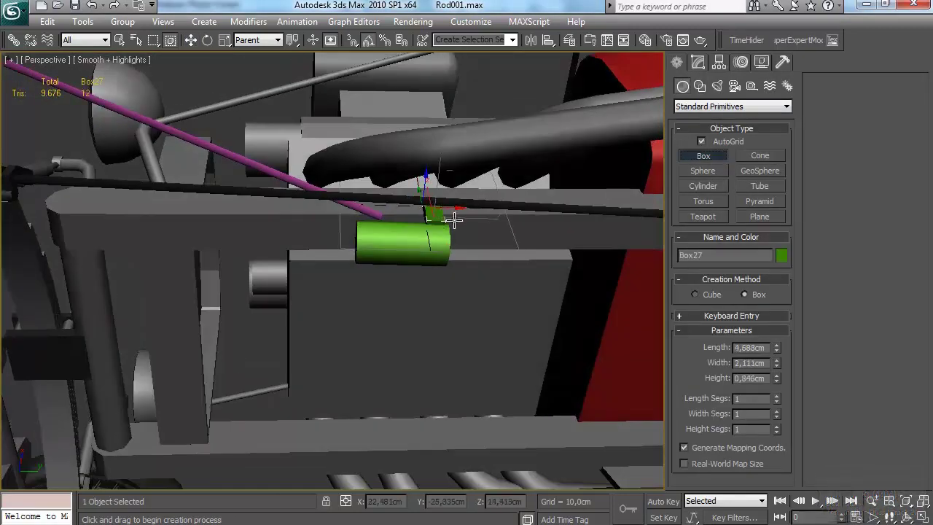
right_click(453, 218)
middle_click_drag(458, 238, 429, 179, "alt")
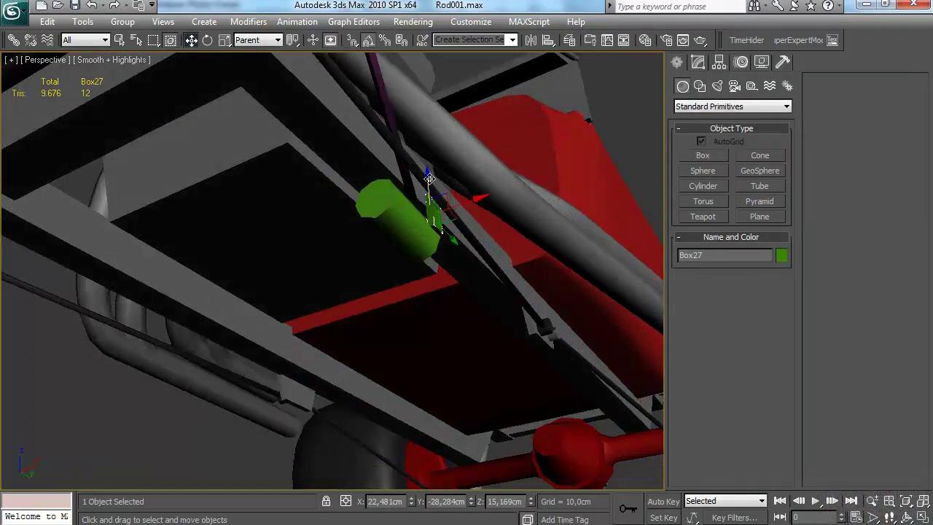
Recolor the cylinder, its mounting box and the rod grey, with a second box copied beside the first
left_click(697, 62)
middle_click_drag(429, 187, 463, 235, "alt")
left_click(438, 258)
left_click(786, 83)
left_click(561, 300)
left_click(539, 347)
left_click(435, 223)
left_click(786, 83)
left_click(525, 305)
left_click(538, 347)
Add an eight-sided cylinder about 1.4 cm in radius on the larger cylinder beside the boxes, and adjust its position
left_click(439, 233)
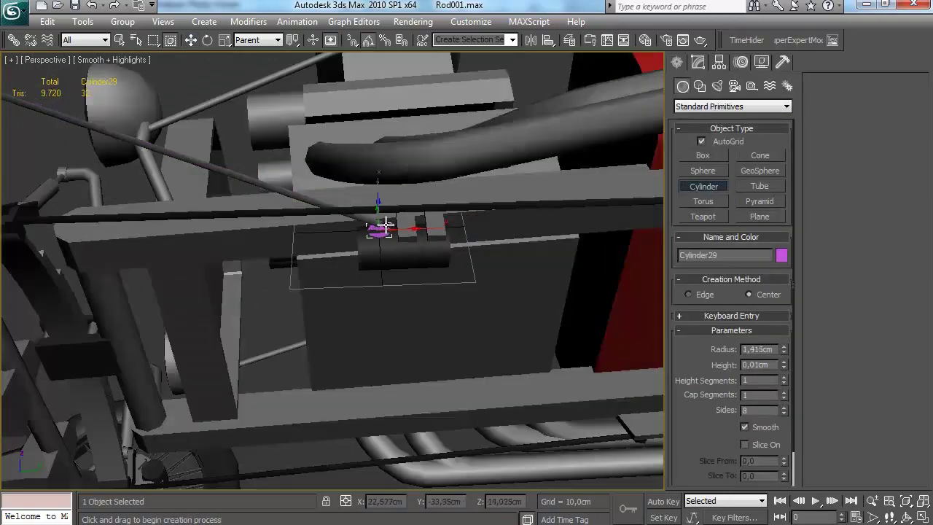
key("w")
middle_click_drag(386, 205, 410, 210, "alt")
left_click_drag(410, 210, 403, 212)
middle_click_drag(402, 213, 397, 157, "alt")
Raise the rod's rear vertex above the small cylinder on the steering box
left_click(321, 184)
left_click(698, 63)
left_click(845, 164)
scroll(513, 178, "down", 4)
middle_click_drag(512, 177, 430, 169, "alt")
left_click(393, 331)
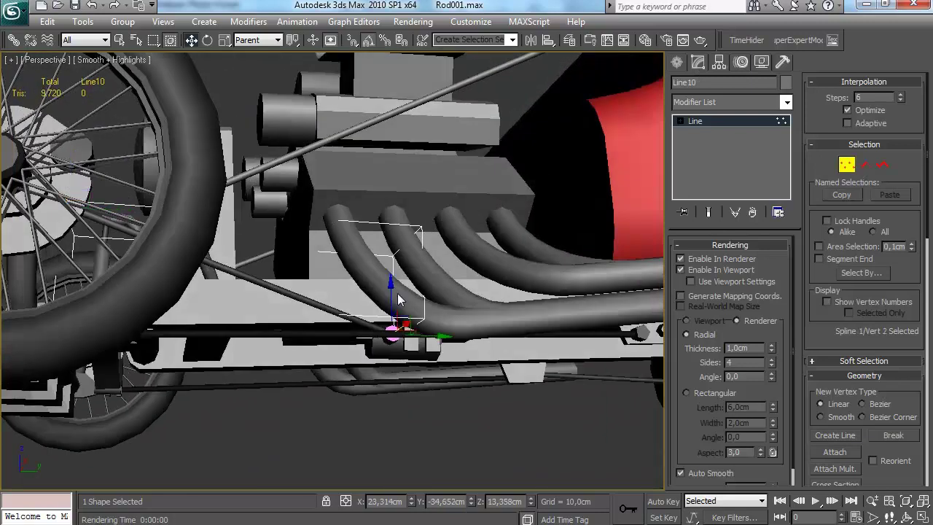
mouse_move(392, 276)
middle_mouse_down("alt")
mouse_move(522, 357)
mouse_move(389, 277)
middle_mouse_up("alt")
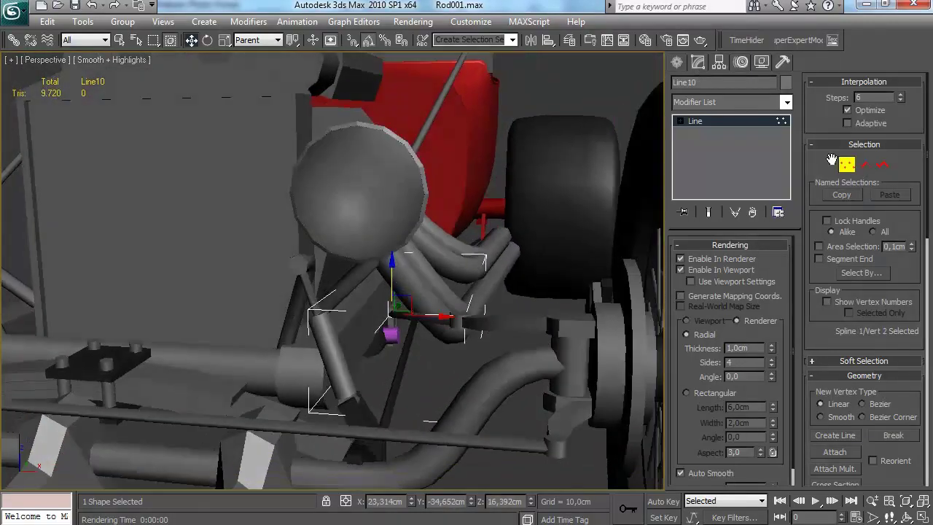
left_click(846, 165)
left_click(498, 338)
Recolor the small cylinder grey to match the other steering parts
middle_click_drag(497, 339, 456, 293, "alt")
left_click(414, 274)
left_click(785, 84)
left_click(543, 300)
left_click(539, 347)
Convert the small cylinder to an Editable Poly and delete its hidden end cap polygon
right_click(709, 120)
left_click(745, 229)
left_click(746, 276)
middle_click_drag(397, 271, 409, 313, "alt")
left_click(409, 313)
left_click(612, 240)
Create a small, thin box with AutoGrid beside the small cylinder, near the rod's rear end
middle_click_drag(542, 280, 502, 197, "alt")
left_click(678, 65)
left_click(703, 155)
middle_click_drag(474, 308, 401, 432, "alt")
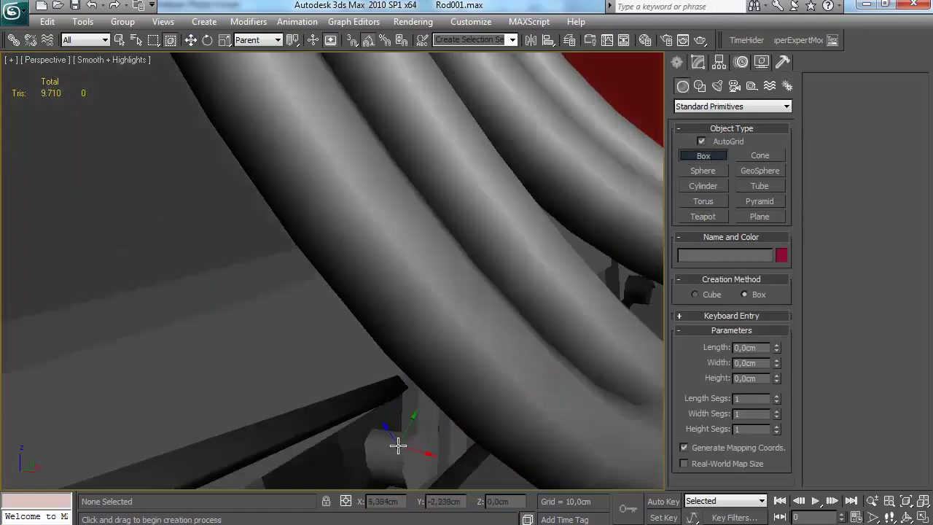
middle_click_drag(386, 410, 326, 351, "alt")
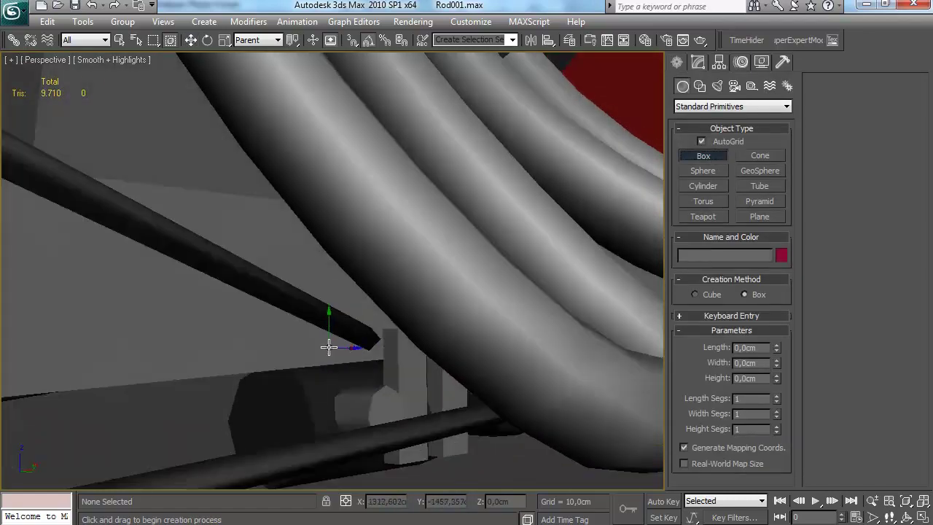
key("ctrl+z")
left_click(702, 156)
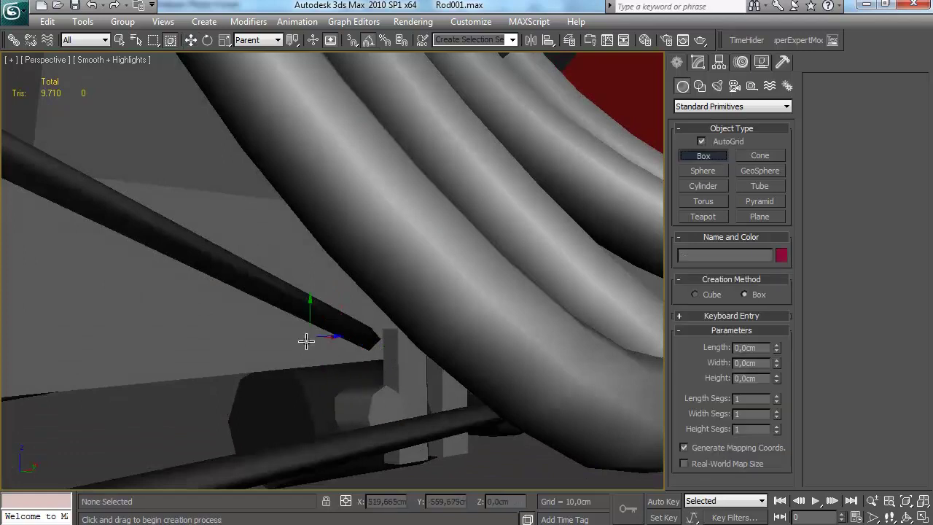
key("w")
middle_click_drag(365, 420, 345, 337, "alt")
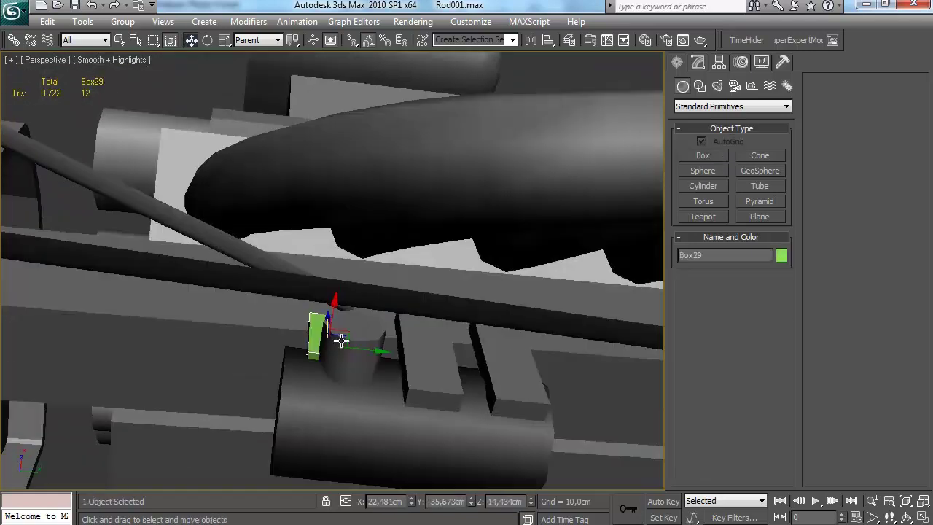
Move the small green box into line between the small steering-box cylinder and the rod's rear end
left_click_drag(363, 330, 365, 327)
middle_click_drag(365, 327, 531, 335, "alt")
left_click_drag(390, 323, 404, 322)
middle_click_drag(404, 322, 366, 390, "alt")
Recolor the small box grey to match the other steering parts
left_click(700, 63)
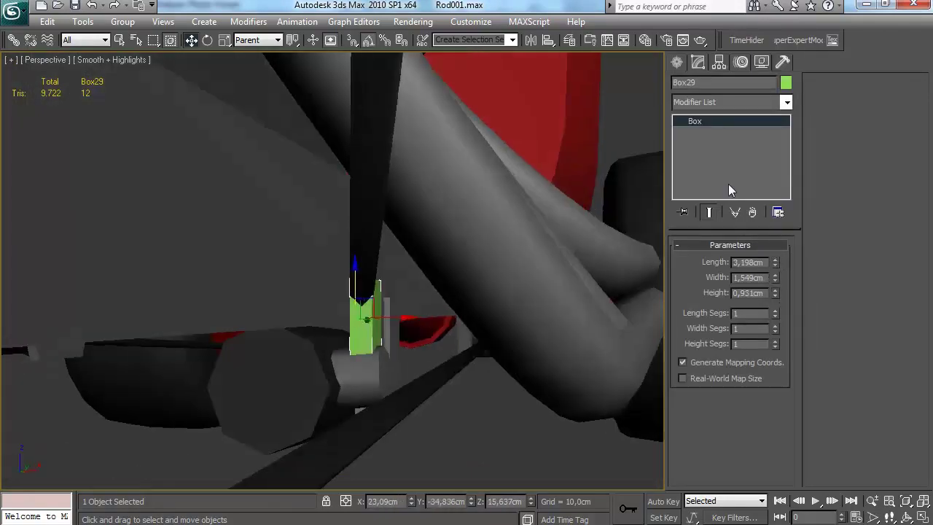
left_click(785, 82)
left_click(421, 226)
left_click(537, 345)
Convert the small box to an Editable Poly and delete its hidden polygon
right_click(722, 120)
left_click(772, 226)
key("4")
middle_click_drag(401, 357, 357, 362, "alt")
left_click(341, 355)
key("Delete")
key("4")
left_click(454, 421)
Review the whole car from the side and the front
middle_click_drag(454, 420, 279, 307, "alt")
middle_click_drag(236, 349, 270, 350, "alt")
scroll(364, 247, "down", 6)
middle_click_drag(365, 247, 299, 345, "alt")
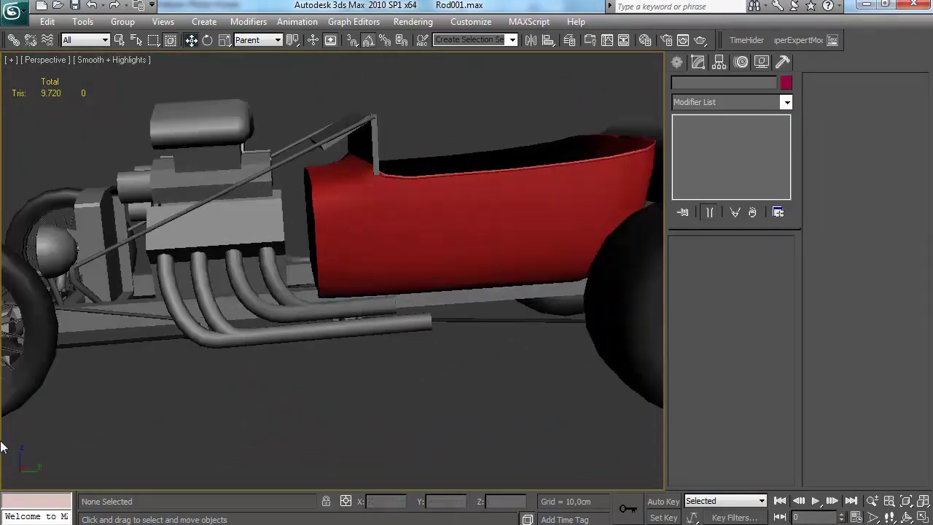
middle_click_drag(323, 296, 349, 276, "alt")
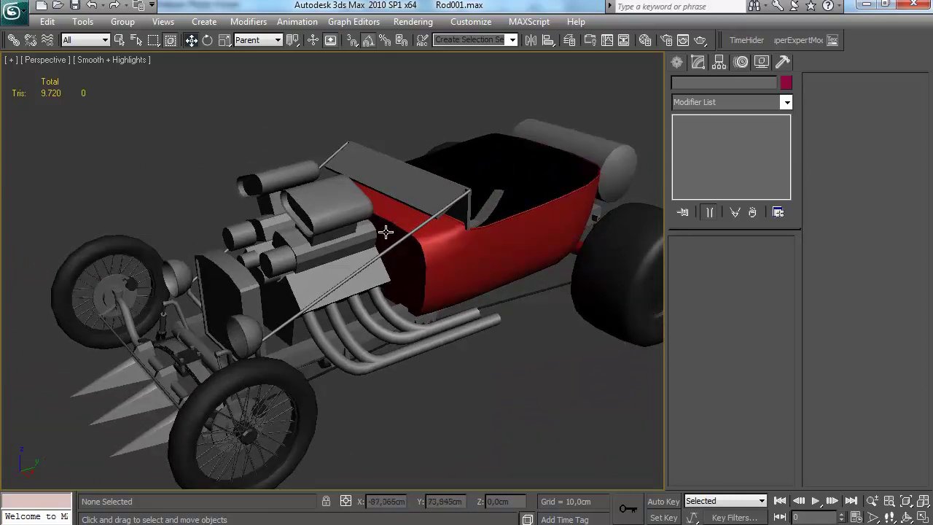
scroll(350, 232, "down", 2)
middle_click_drag(350, 233, 372, 240, "alt")
Show edged faces, select the radiator shell and hide all unselected objects
key("F4")
scroll(370, 244, "up", 4)
left_click(337, 281)
right_click(332, 278)
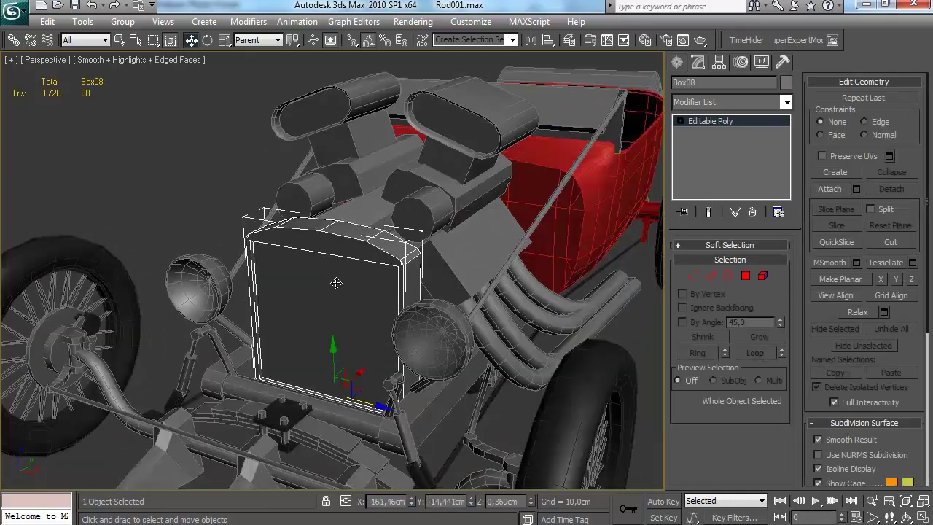
right_click(365, 179)
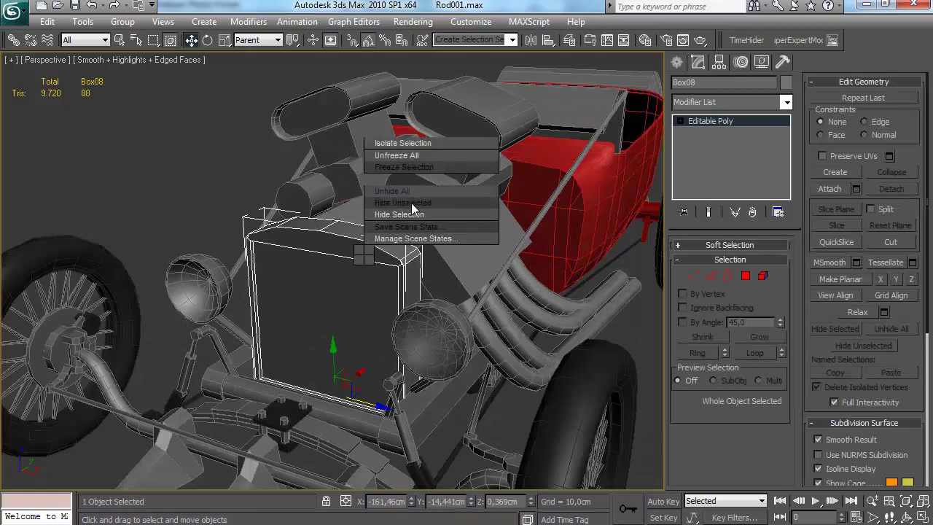
left_click(411, 203)
key("F4")
key("F4")
Delete the radiator's large front polygon and cap all of its open borders
scroll(459, 233, "up", 4)
middle_click_drag(471, 241, 499, 247, "alt")
key("4")
left_click(350, 348)
scroll(354, 335, "down", 4)
middle_click_drag(375, 276, 369, 241)
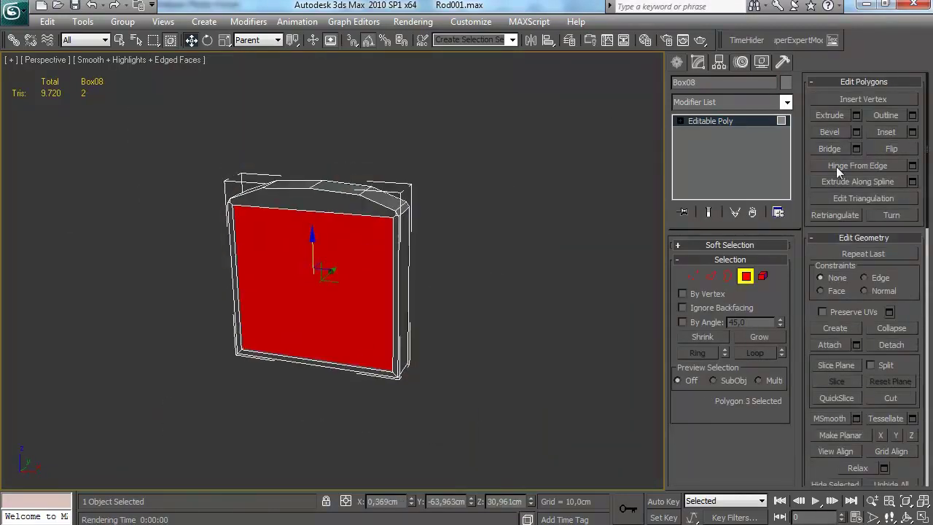
key("Delete")
left_click(726, 276)
key("ctrl+a")
left_click(890, 115)
Select a radiator polygon, grow the selection to its neighbours and delete those polygons
left_click(745, 277)
middle_click_drag(415, 268, 337, 270, "alt")
left_click(338, 269)
left_click(760, 336)
middle_click_drag(465, 261, 582, 222, "alt")
key("Delete")
scroll(531, 214, "up", 4)
middle_click_drag(489, 204, 483, 211, "alt")
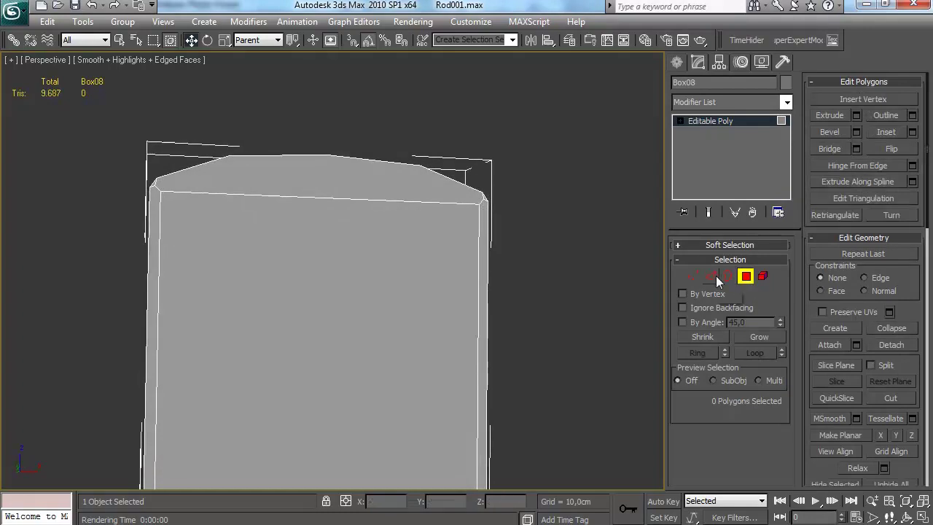
Remove the edges around the radiator's front polygon and connect the two upper corner vertices straight across
middle_click_drag(426, 268, 421, 234, "alt")
left_click(394, 286)
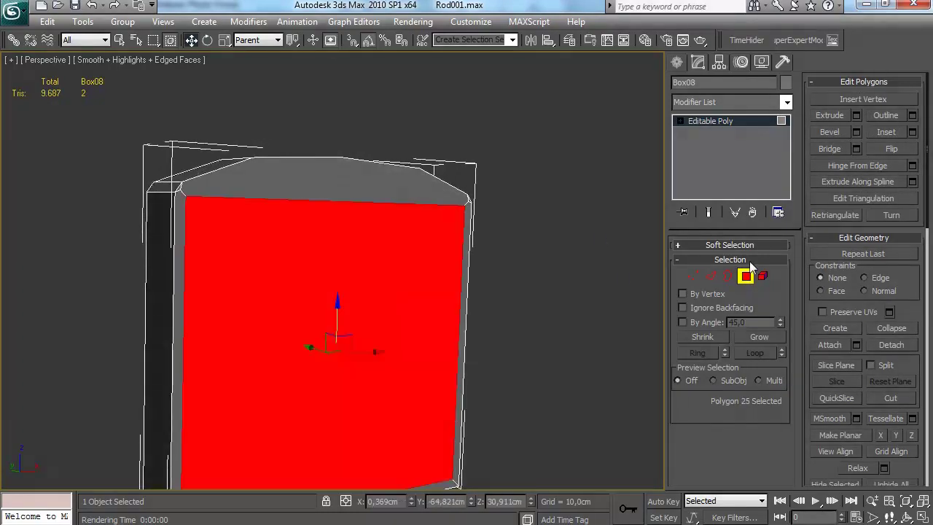
left_click(711, 277, "ctrl")
key("1")
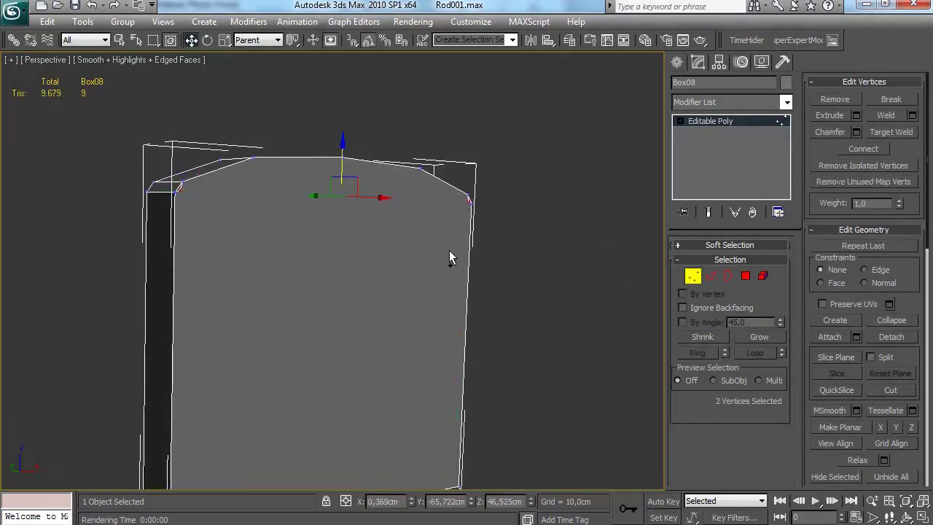
left_click(862, 149)
middle_click_drag(306, 280, 297, 251, "alt")
Connect the horizontal edges of the radiator's front and back with three vertical segments
left_click(710, 276)
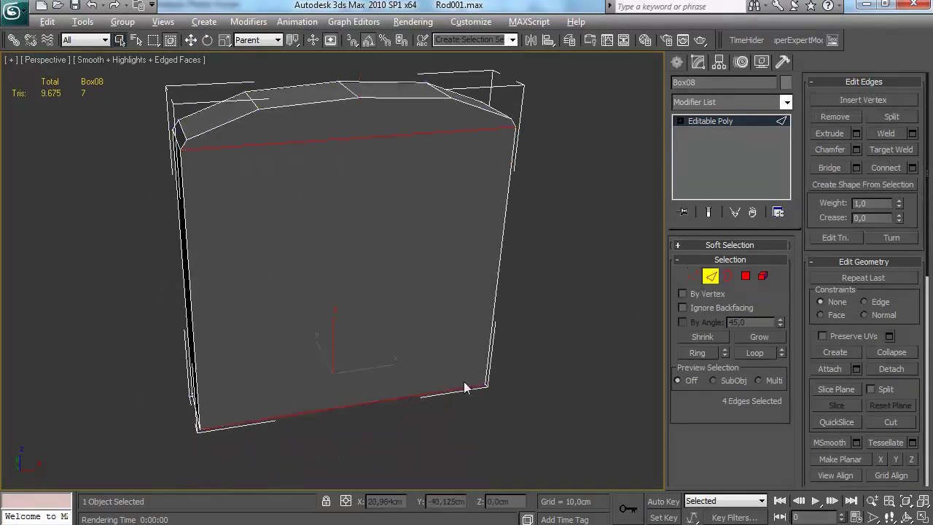
left_click(911, 167)
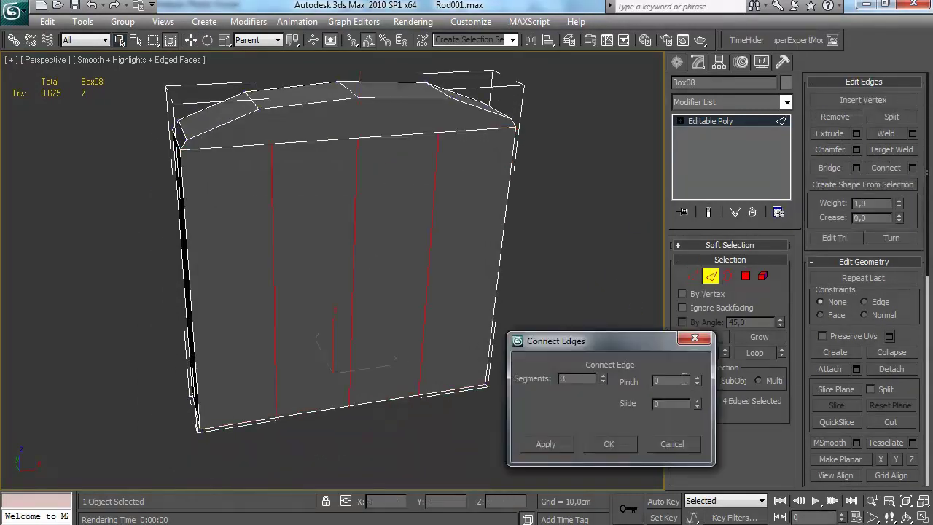
left_click(608, 444)
Connect the upper vertex of each vertical segment to the arch vertex directly above it
key("1")
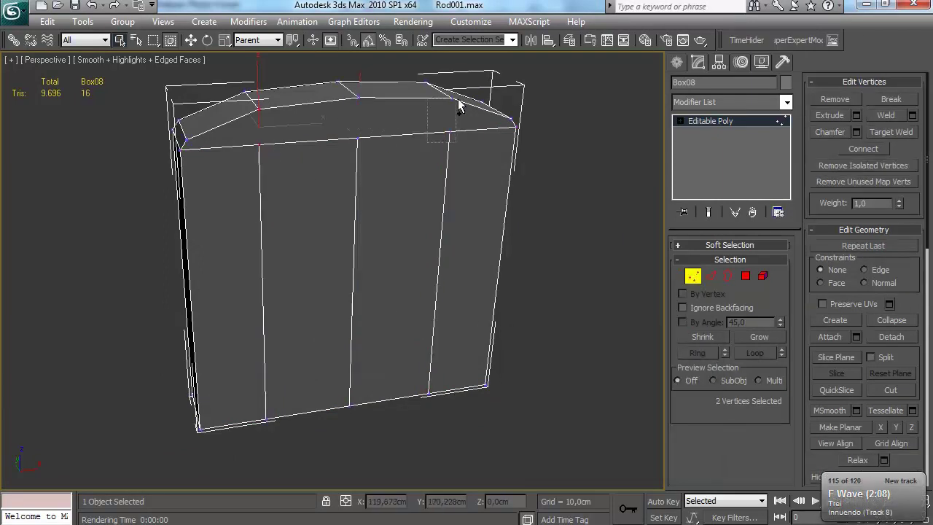
left_click(862, 148)
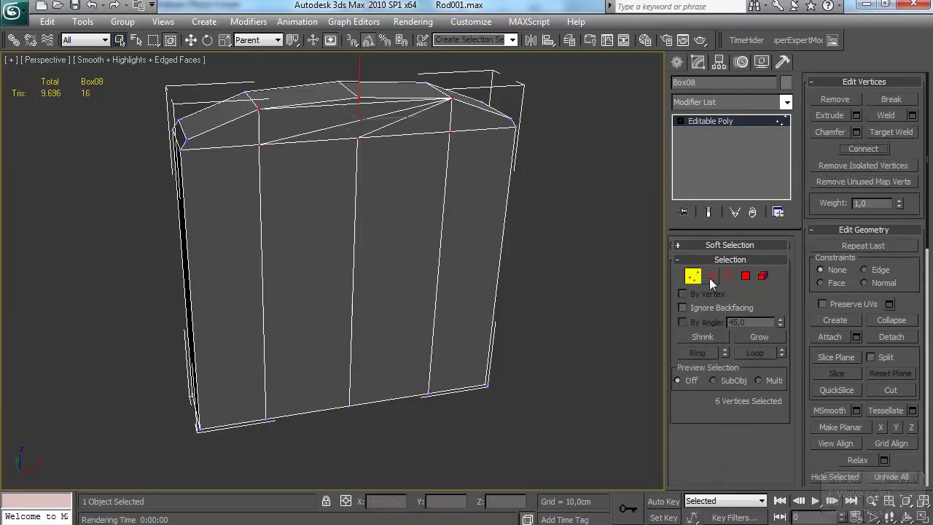
key("2")
key("1")
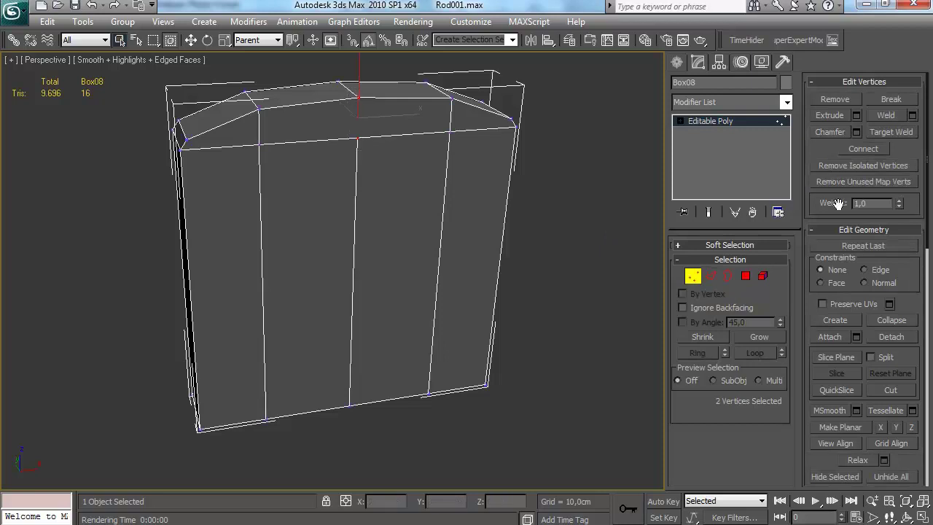
middle_click_drag(591, 175, 475, 189, "alt")
Connect the three short vertical edges beneath the arch with one segment and join its ends to the corner vertices
key("2")
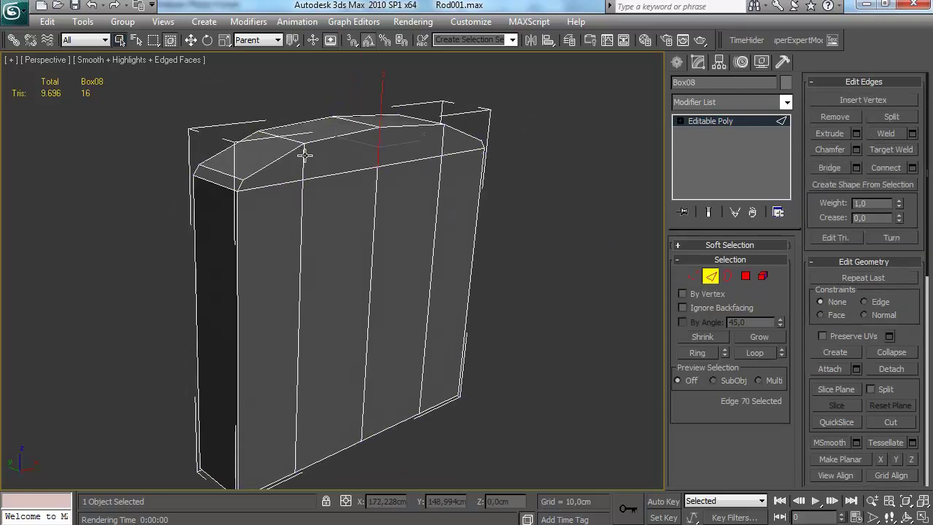
left_click(890, 171, "shift")
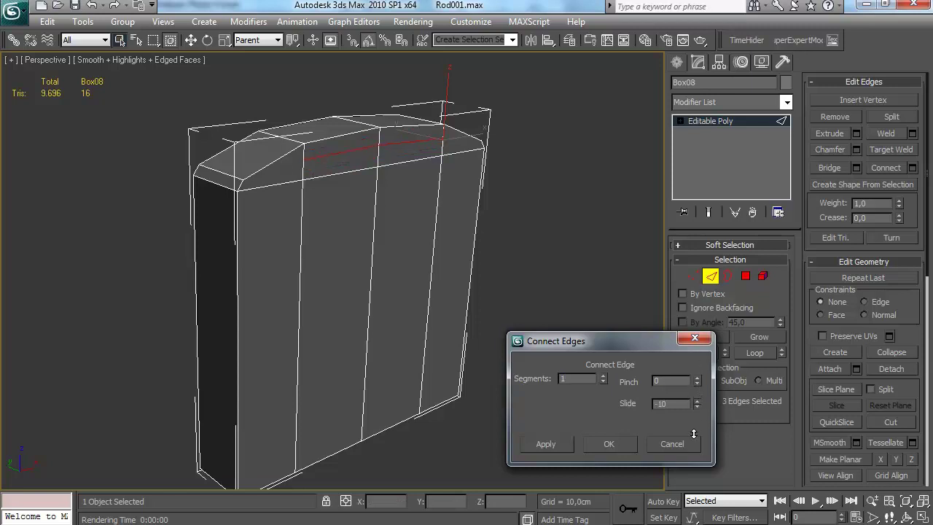
key("Return")
key("1")
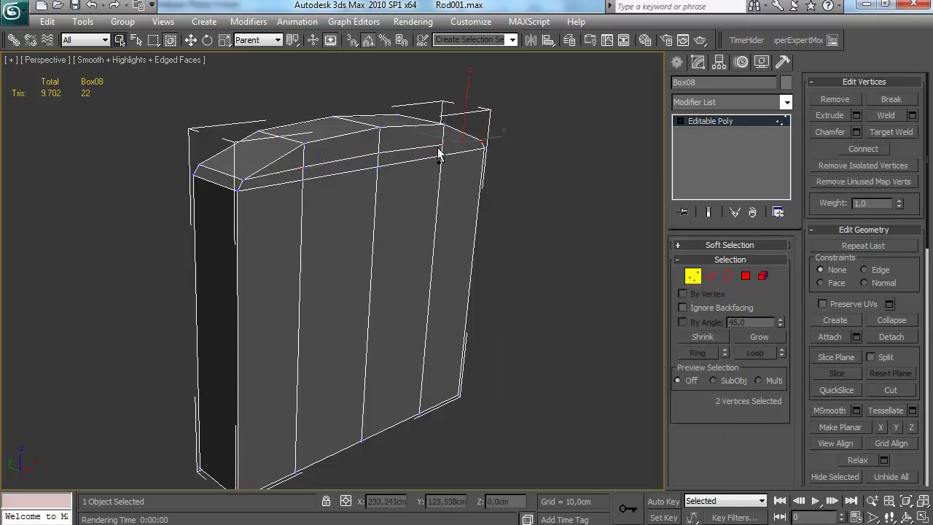
middle_click_drag(455, 188, 399, 205, "alt")
middle_click_drag(399, 205, 511, 176)
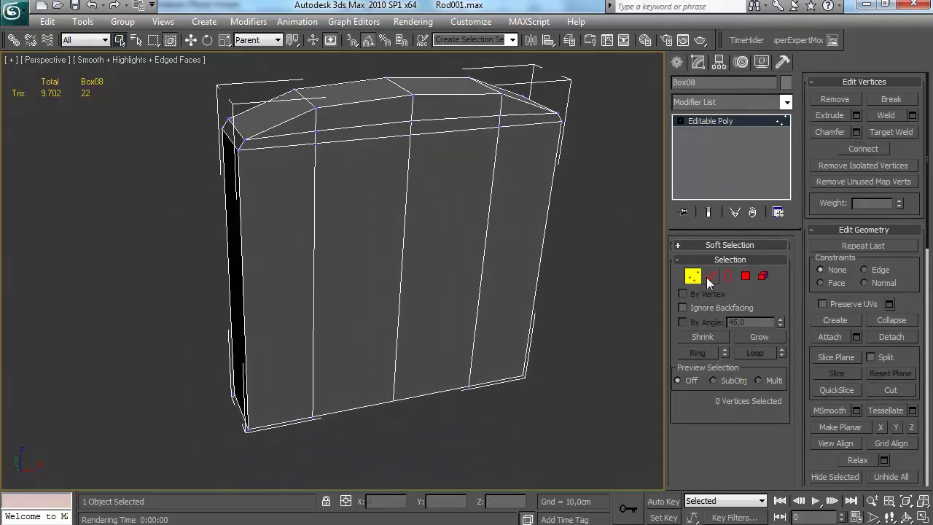
key("2")
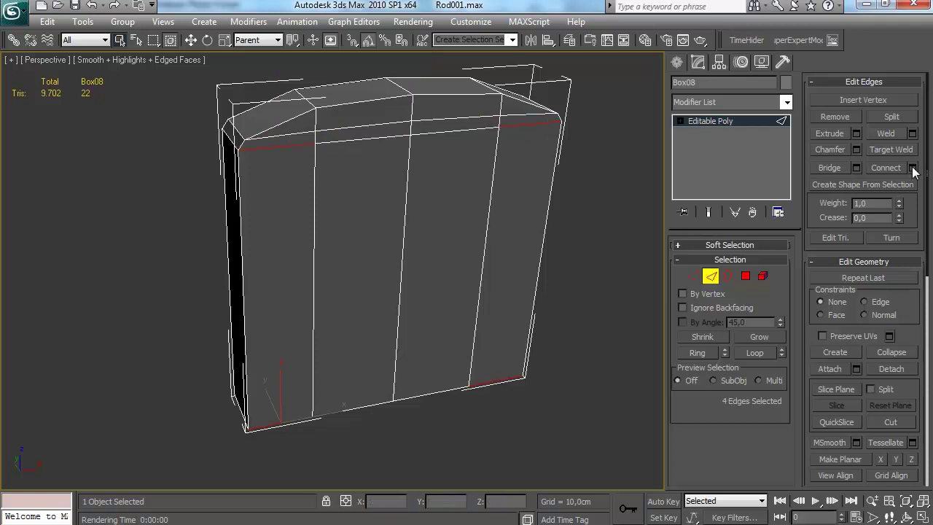
left_click(912, 167)
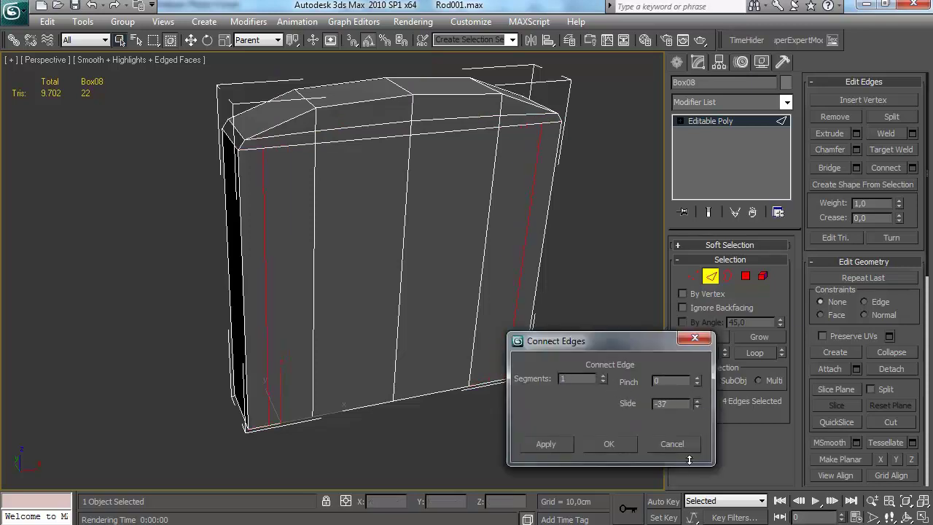
left_click(621, 444)
key("1")
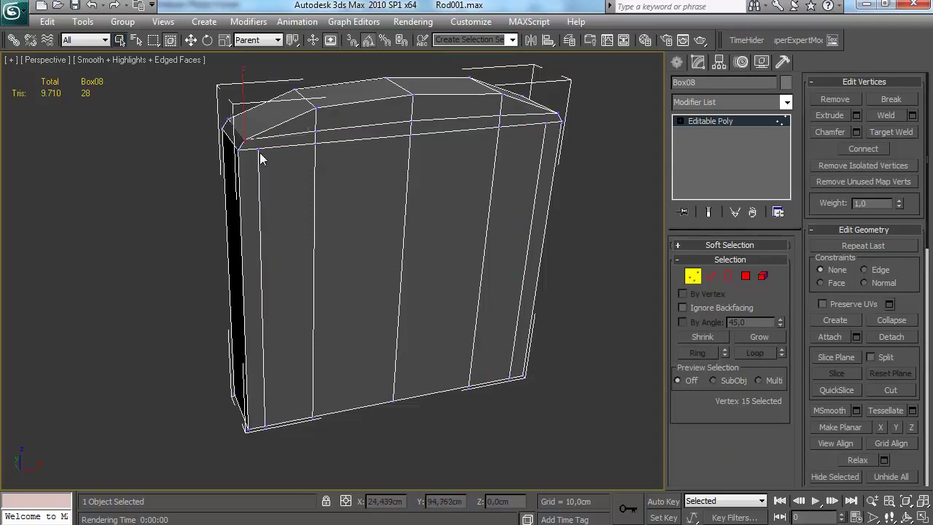
middle_click_drag(455, 157, 458, 208)
key("ctrl+z")
Add one vertical segment near each side of the radiator front and connect their upper vertices to the arch
left_click(709, 279)
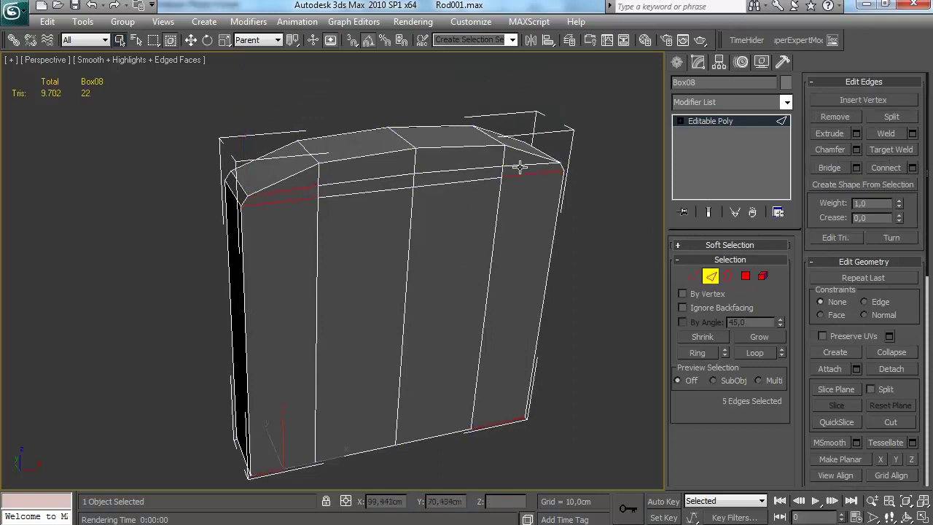
left_click(912, 168)
left_click(615, 443)
left_click(686, 274)
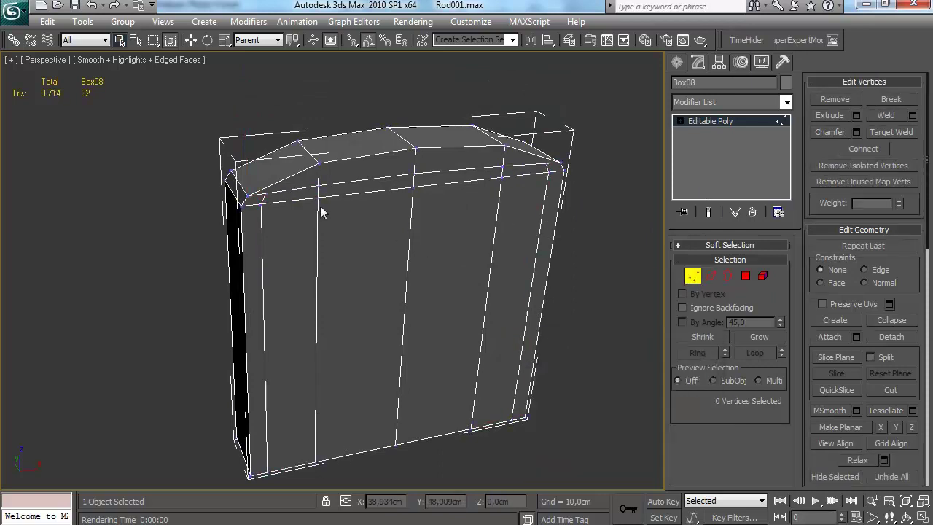
middle_click_drag(495, 232, 535, 194, "alt")
Select the central front polygons between the outer vertical segments and pull them forward
key("4")
left_click(292, 260)
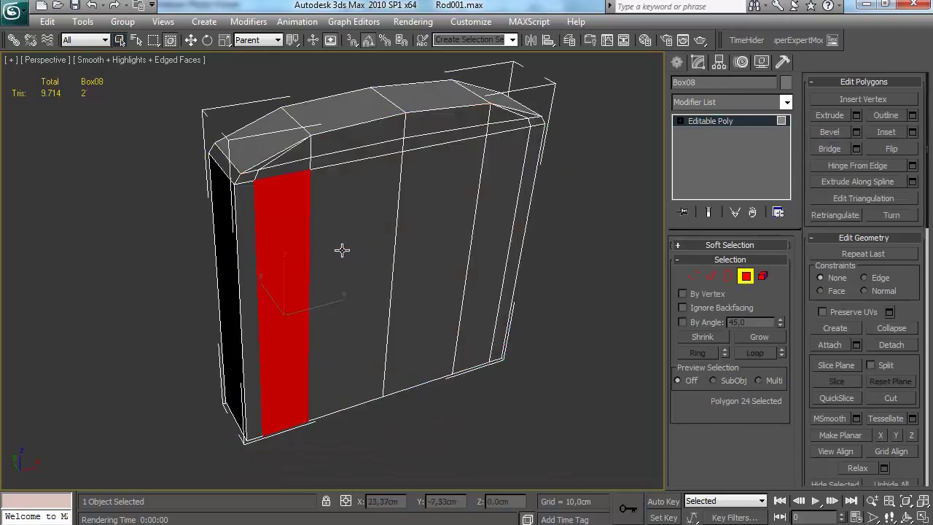
left_click(489, 239, "ctrl")
middle_click_drag(401, 307, 414, 304, "alt")
key("w")
left_click_drag(377, 253, 384, 263)
Select the upper row of horizontal edges beneath the arch and move it forward
key("2")
left_click(423, 141)
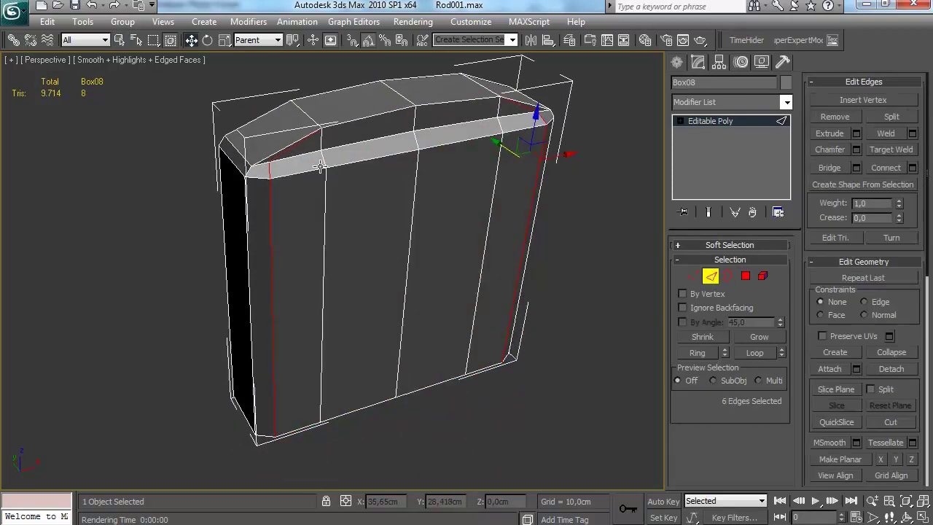
middle_click_drag(444, 131, 301, 211, "alt")
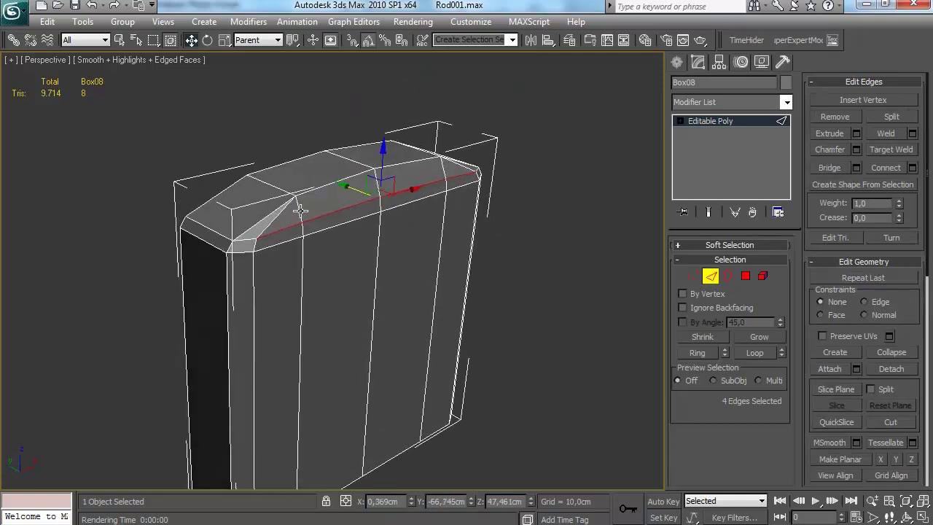
Connect the short vertical edges below the arch with one more segment and join its ends to the outer vertices
left_click(913, 167)
right_click(695, 405)
left_click(613, 441)
key("1")
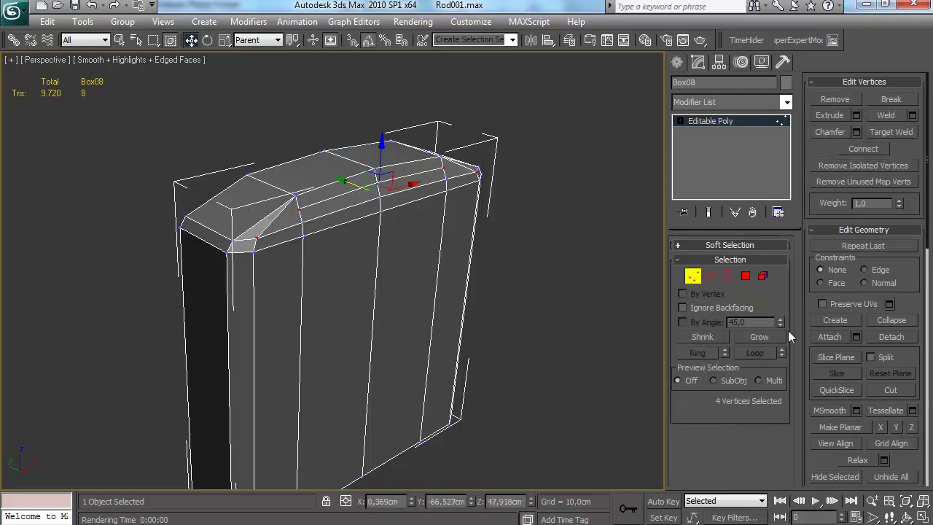
key("2")
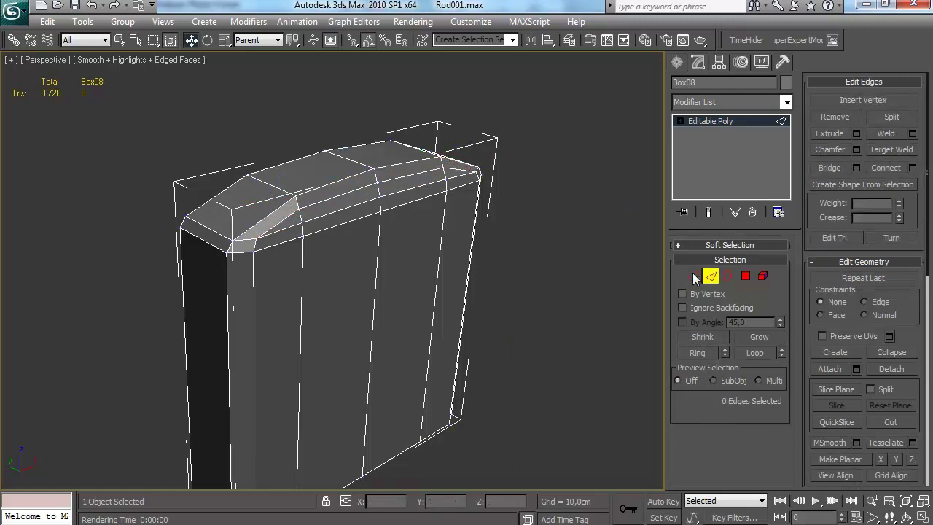
left_click(693, 277)
middle_click_drag(513, 235, 584, 218, "alt")
key("2")
left_click(366, 197)
left_click(376, 191, "ctrl")
middle_click_drag(377, 187, 284, 190, "alt")
left_click(306, 195)
left_click(426, 196, "ctrl")
middle_click_drag(437, 194, 547, 188, "alt")
middle_click_drag(393, 193, 292, 242, "alt")
key("4")
left_click(329, 294)
left_click(386, 297, "ctrl")
middle_click_drag(320, 300, 347, 230, "alt")
middle_click_drag(364, 283, 368, 178, "alt")
Scale the radiator front's outer vertices slightly wider and fine-tune their position
key("2")
key("1")
middle_click_drag(383, 256, 480, 260)
key("r")
left_click_drag(252, 266, 244, 268)
middle_click_drag(280, 265, 366, 236, "alt")
key("w")
left_click_drag(264, 250, 262, 249)
middle_click_drag(306, 237, 293, 254, "alt")
left_click(303, 209)
left_click(302, 207)
left_click_drag(231, 101, 232, 100)
middle_click_drag(232, 101, 446, 290, "alt")
scroll(385, 196, "down", 4)
scroll(445, 215, "up", 4)
middle_click_drag(438, 232, 312, 320, "alt")
Chamfer the three edges running over the arch's centre by 1.26 cm with one segment
left_click(710, 276)
left_click(306, 253)
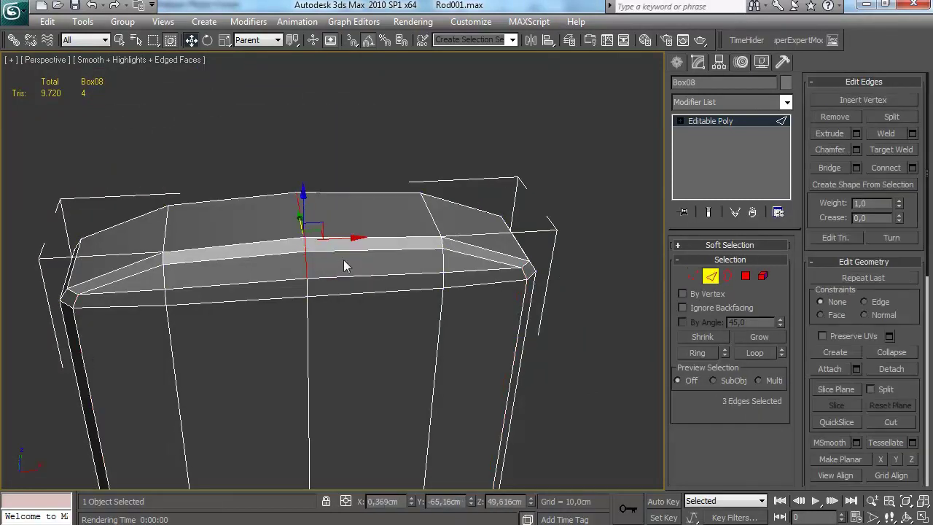
middle_click_drag(321, 275, 342, 268, "alt")
left_click(856, 150)
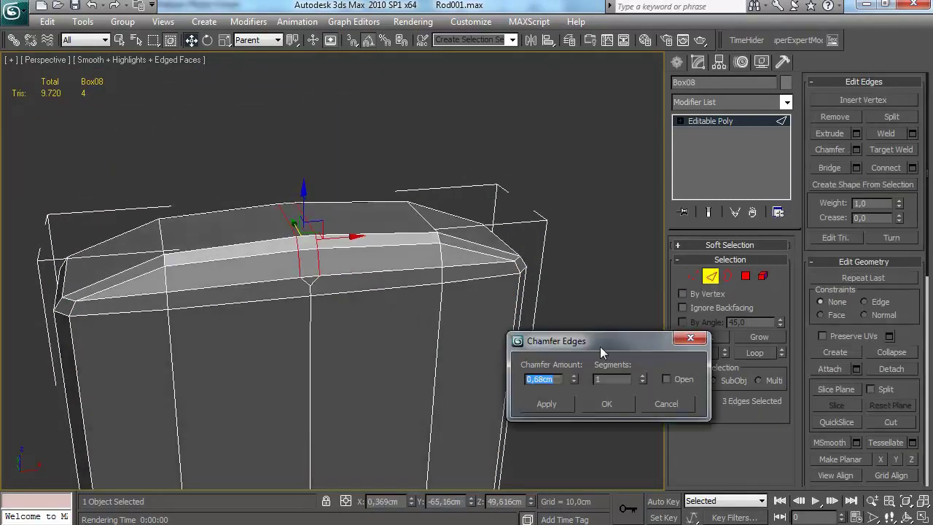
left_click(656, 407)
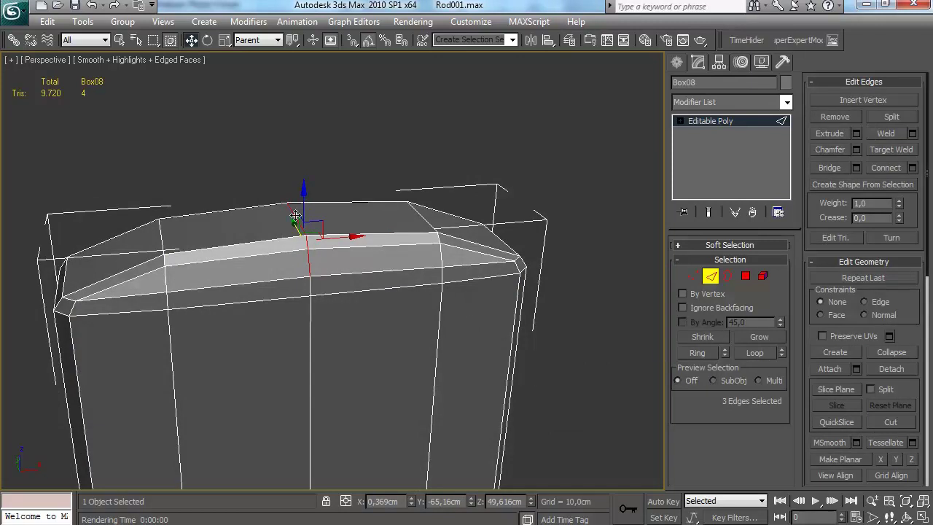
key("ctrl+shift+c")
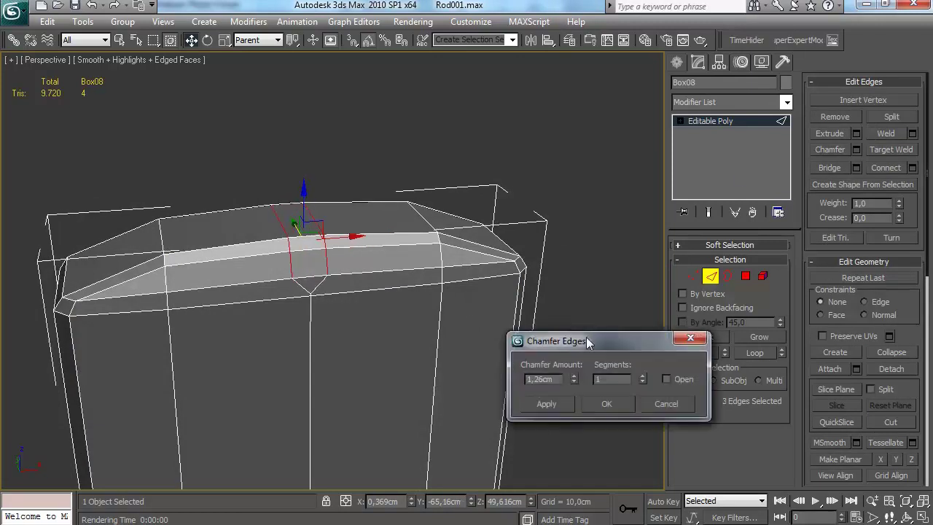
left_click(606, 404)
middle_click_drag(473, 283, 456, 268, "alt")
Scale the lower pair of chamfer vertices closer together beneath the arch's centre
left_click(692, 276)
scroll(482, 315, "up", 5)
middle_click_drag(482, 315, 861, 293)
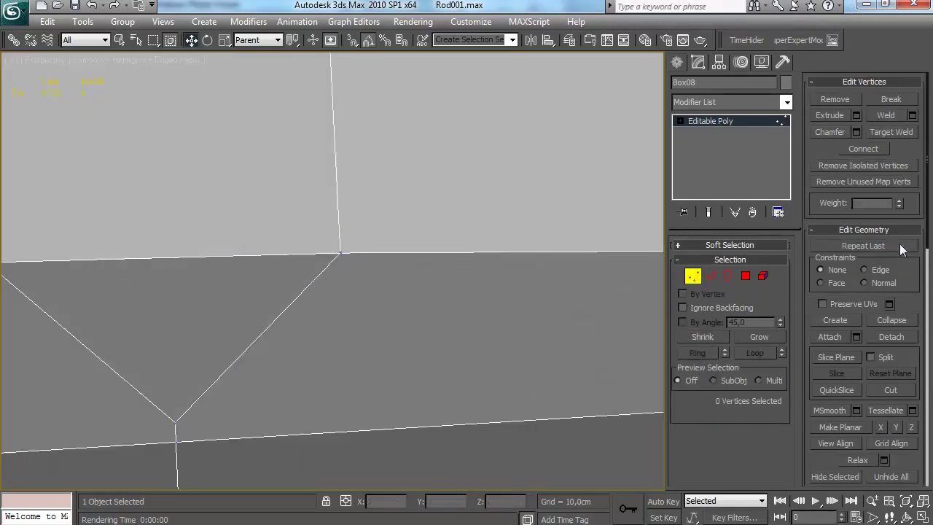
left_click(175, 422)
scroll(348, 311, "down", 10)
left_click(338, 281, "ctrl")
middle_click_drag(338, 286, 345, 310, "alt")
key("r")
middle_click_drag(287, 264, 349, 233, "alt")
Weld the two rear vertices at the arch's centre into one
left_click_drag(282, 154, 346, 198)
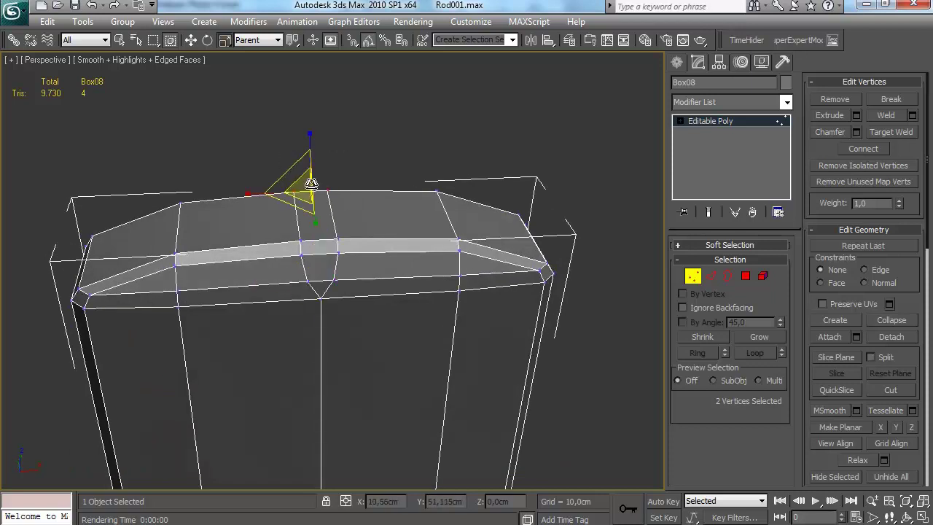
left_click(911, 115)
left_click(594, 440)
Scale the vertices flanking the arch's centre wider apart along the X axis
middle_click_drag(333, 212, 311, 204, "alt")
left_click_drag(283, 210, 345, 244)
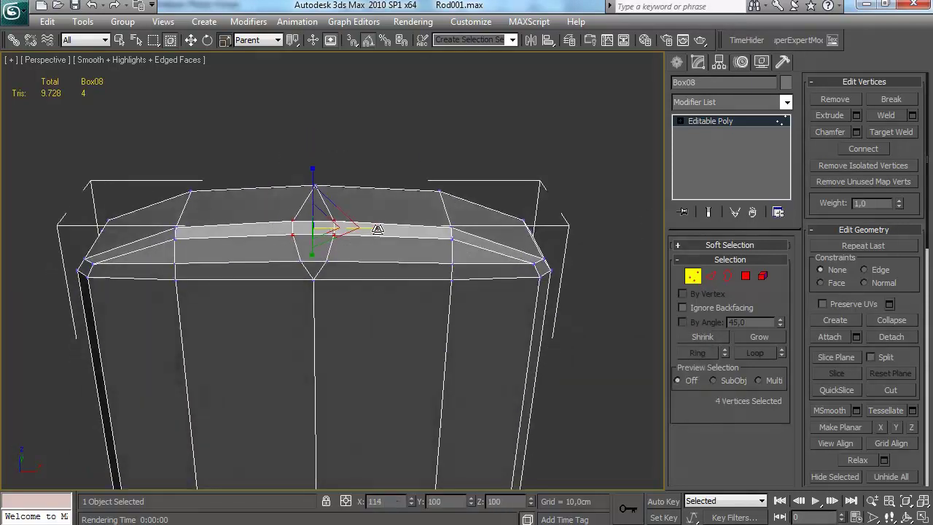
middle_click_drag(375, 224, 338, 249, "alt")
left_click(292, 235)
left_click_drag(267, 275, 349, 252)
left_click_drag(259, 260, 250, 260)
middle_click_drag(220, 256, 312, 259, "alt")
Connect the ring of short edges around the bevel band with one new edge loop
left_click(711, 277)
left_click(345, 210)
middle_click_drag(67, 356, 151, 271)
key("alt+r")
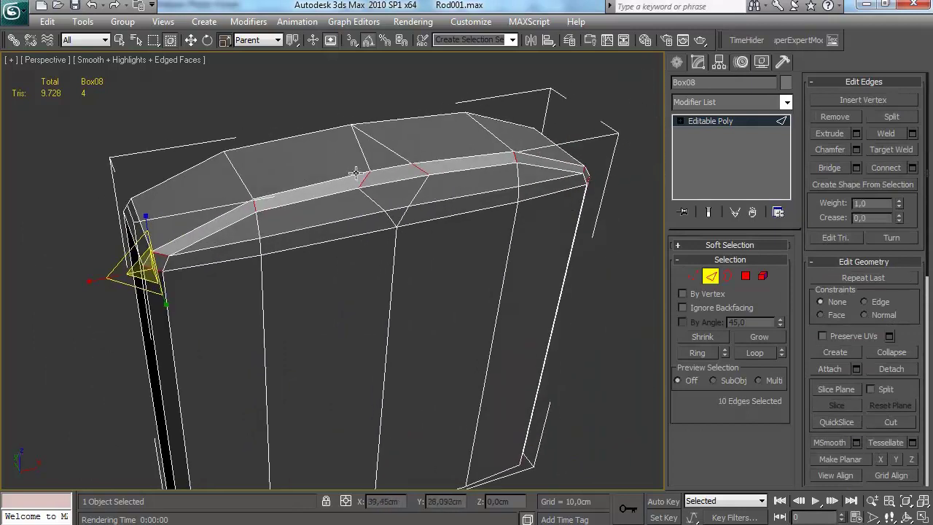
middle_click_drag(356, 173, 345, 180)
left_click(913, 167)
left_click(606, 444)
middle_click_drag(603, 444, 395, 287, "alt")
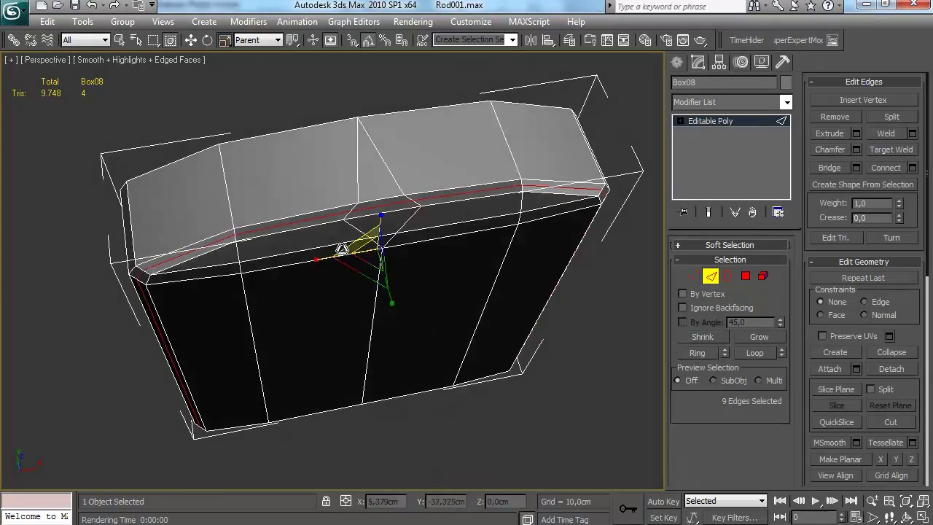
Scale the new bevel loop slightly and drop its side edges from the selection
left_click_drag(319, 261, 320, 262)
middle_click_drag(320, 262, 416, 127, "alt")
left_click(263, 238, "alt")
middle_click_drag(432, 231, 268, 222, "alt")
left_click(437, 195, "alt")
middle_click_drag(421, 202, 415, 209)
Move the loop's upper edges slightly forward to round the arch's bevel
key("w")
middle_click_drag(378, 144, 415, 140, "alt")
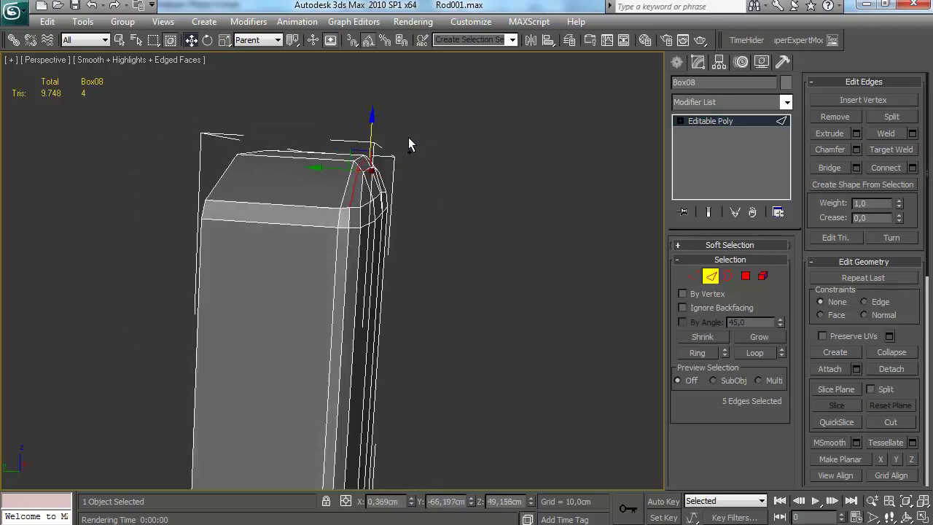
middle_click_drag(415, 185, 481, 179, "alt")
middle_click_drag(326, 130, 321, 199, "alt")
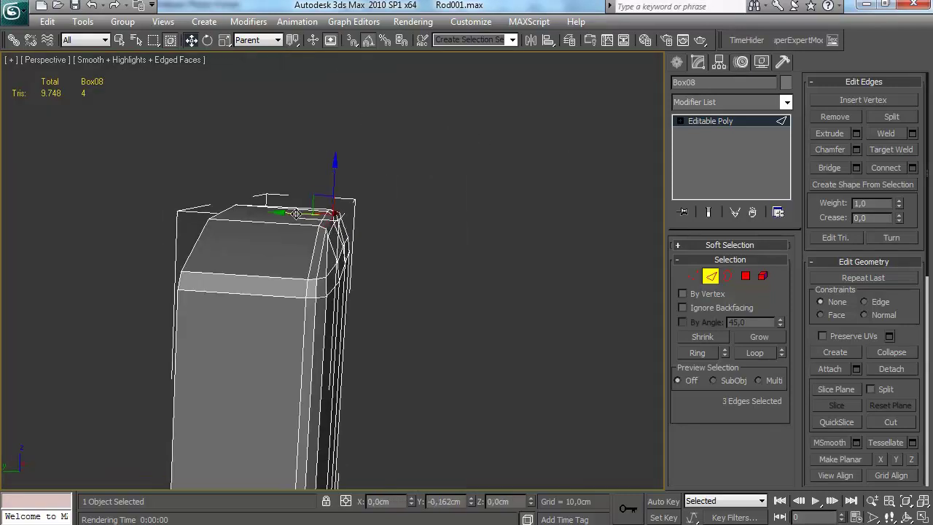
left_click(341, 233)
scroll(365, 239, "up", 3)
key("z")
middle_click_drag(359, 236, 307, 305, "alt")
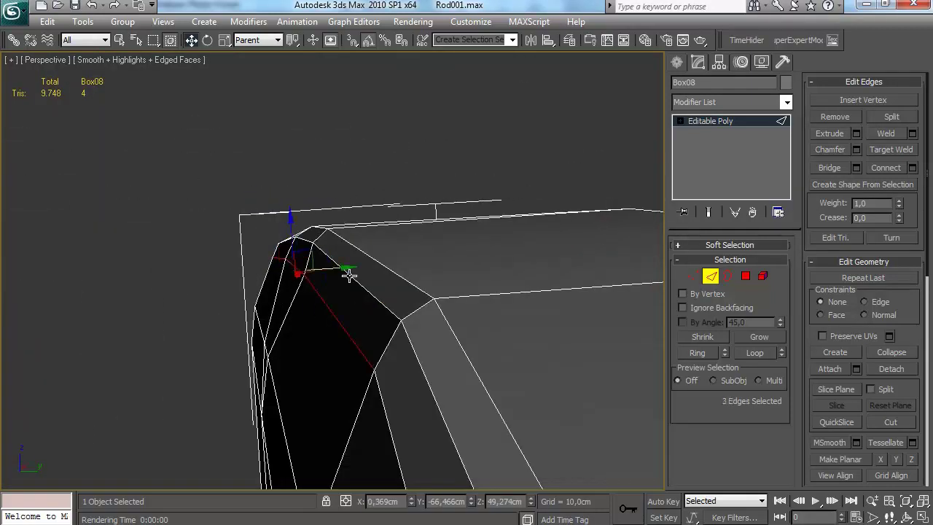
middle_click_drag(293, 264, 451, 251, "alt")
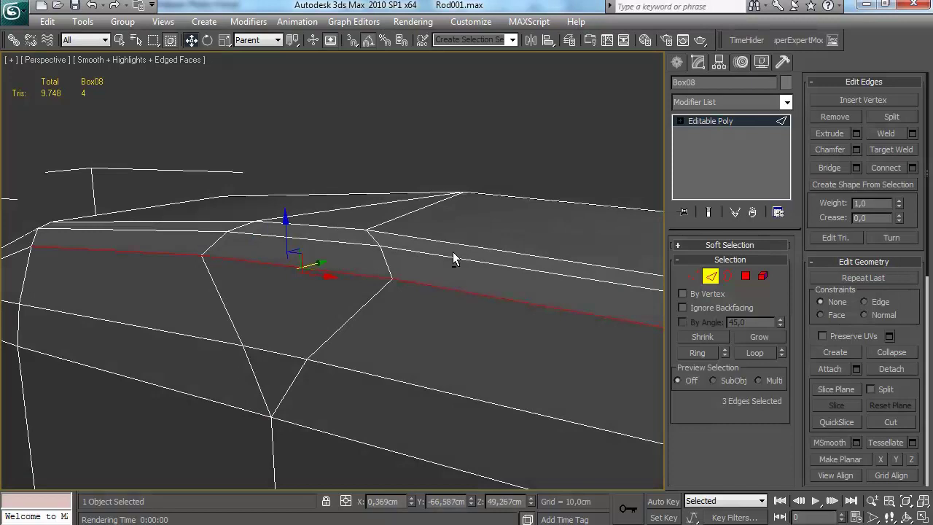
Scale the two new loop vertices flanking the arch's centre to even out the facet's outline
middle_click_drag(347, 254, 548, 246, "alt")
key("1")
left_click(464, 203, "ctrl")
key("r")
middle_click_drag(321, 223, 284, 269, "alt")
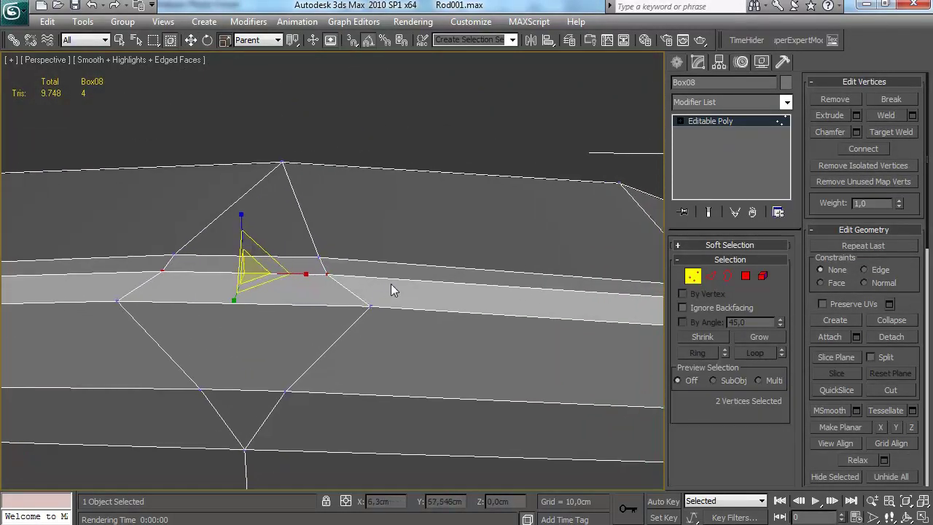
middle_click_drag(408, 286, 515, 151, "alt")
Add a centre line through the arch's peaked facet and join it to the rear vertex and the lower point
left_click(711, 276)
left_click(333, 245)
middle_click_drag(456, 190, 459, 212)
key("alt+r")
left_click(913, 167)
left_click(697, 406)
left_click(609, 443)
key("1")
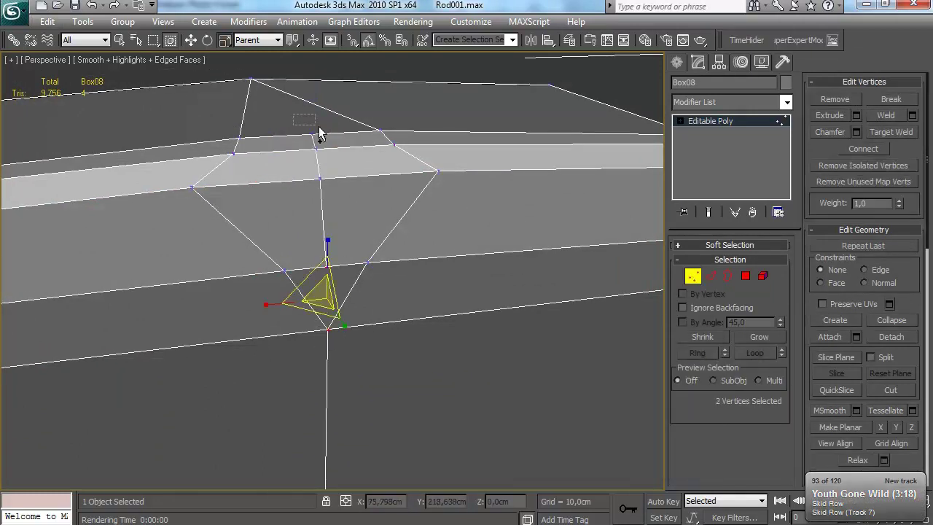
mouse_move(338, 141)
middle_mouse_down("alt")
mouse_move(433, 243)
mouse_move(429, 264)
mouse_move(481, 285)
mouse_move(357, 270)
mouse_move(386, 270)
middle_mouse_up("alt")
Cut extra edges beside the peaked facet up to the rear vertex and try removing the facet's cross edge
key("4")
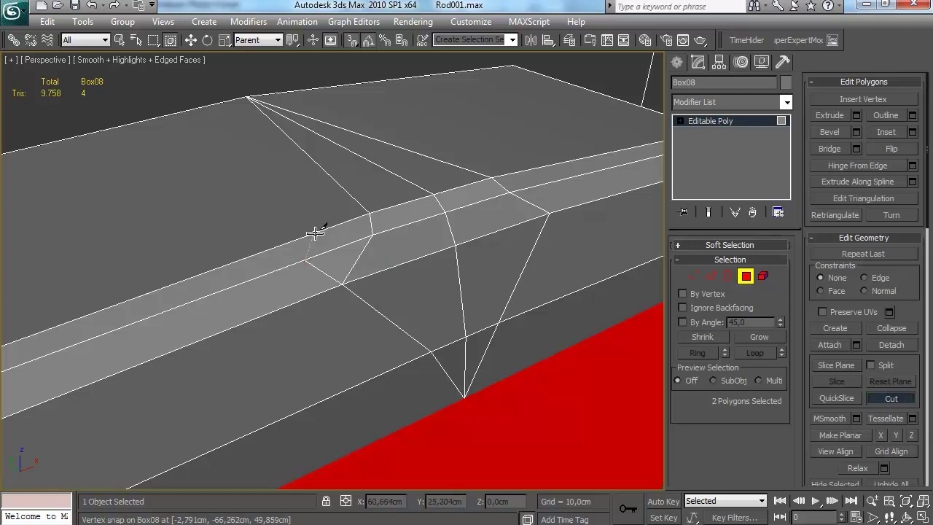
right_click(254, 105)
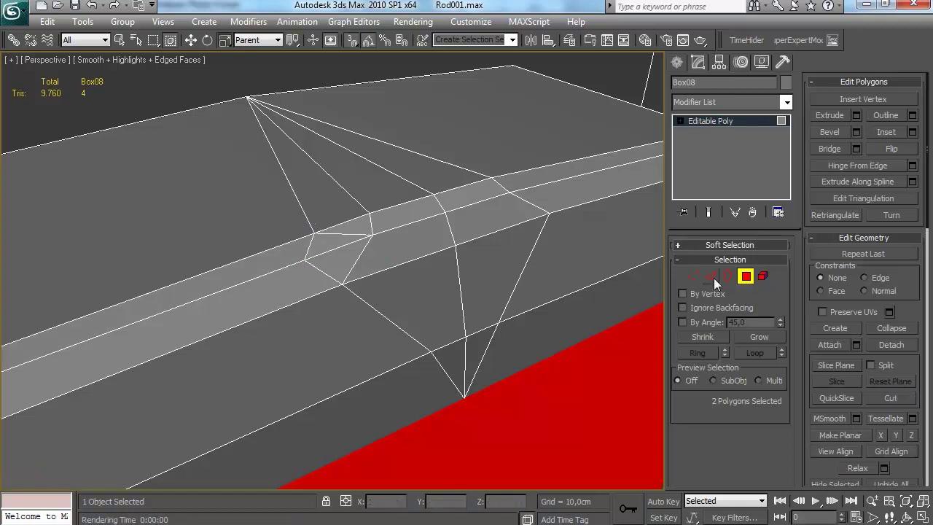
key("2")
left_click(329, 261)
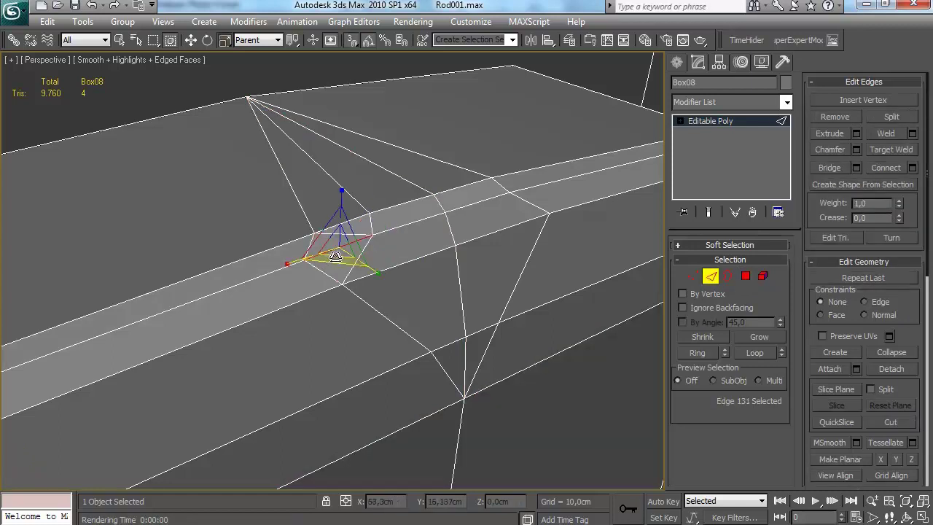
key("BackSpace")
middle_click_drag(351, 220, 413, 229, "alt")
key("ctrl+z")
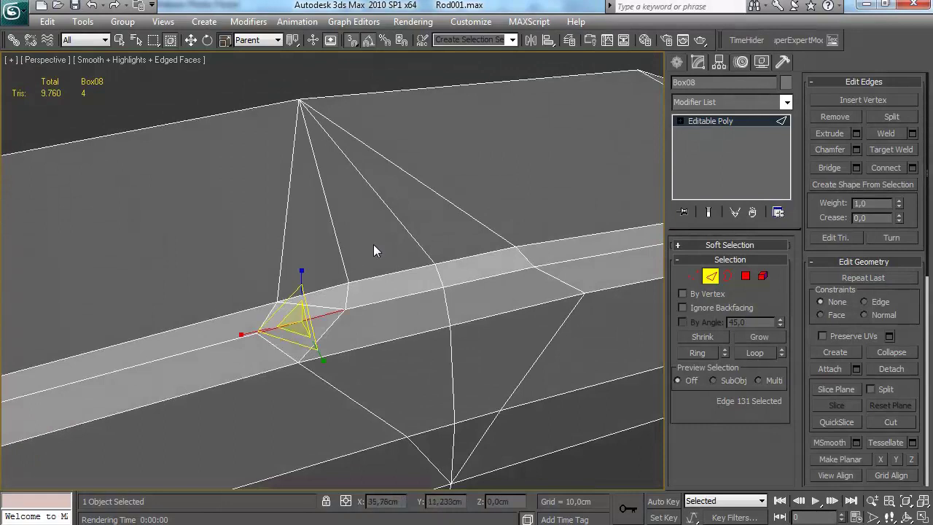
Try to move the short edges of the extra side facet using vertex snapping
middle_click_drag(266, 323, 271, 317, "alt")
left_click(269, 318)
key("w")
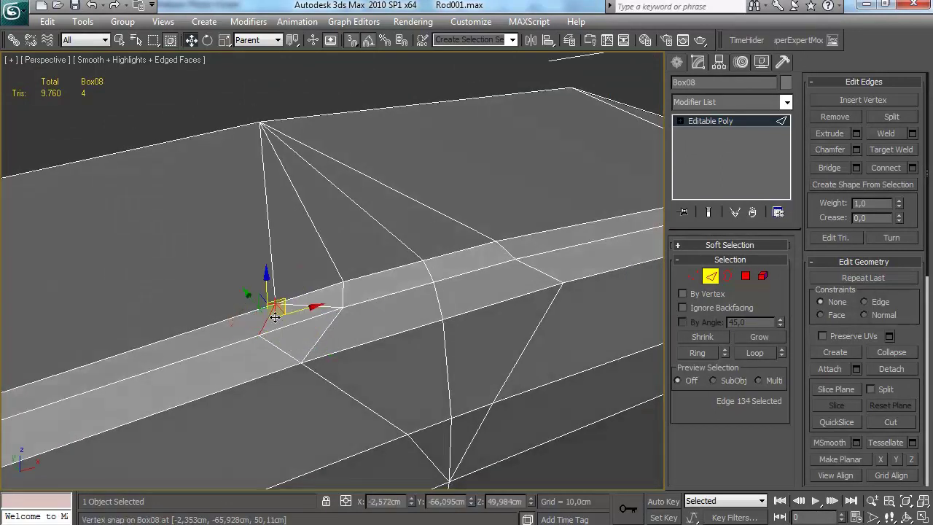
key("s")
left_click_drag(297, 312, 318, 306)
middle_click_drag(329, 305, 266, 314, "alt")
left_click(381, 312)
left_click(435, 305)
key("ctrl+z")
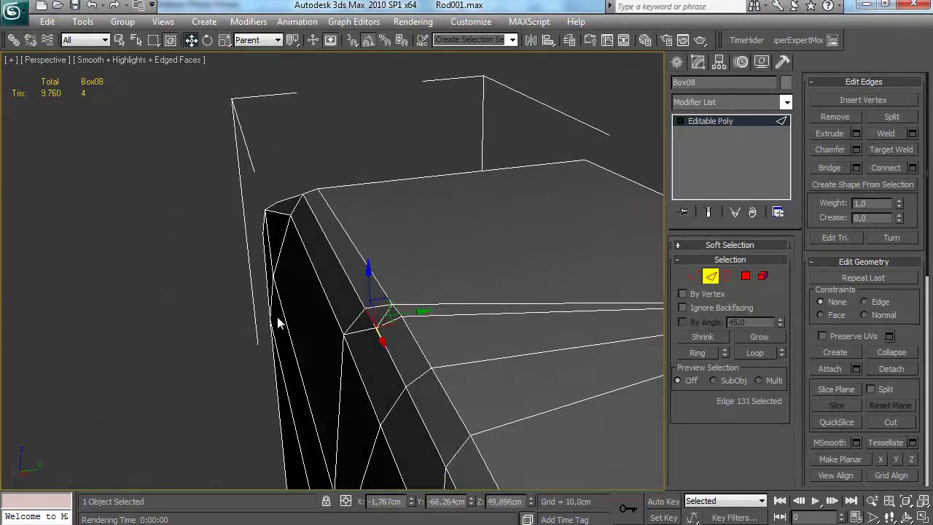
Try cutting further edges from the side facet into the arch's top surface
middle_click_drag(391, 362, 394, 321, "alt")
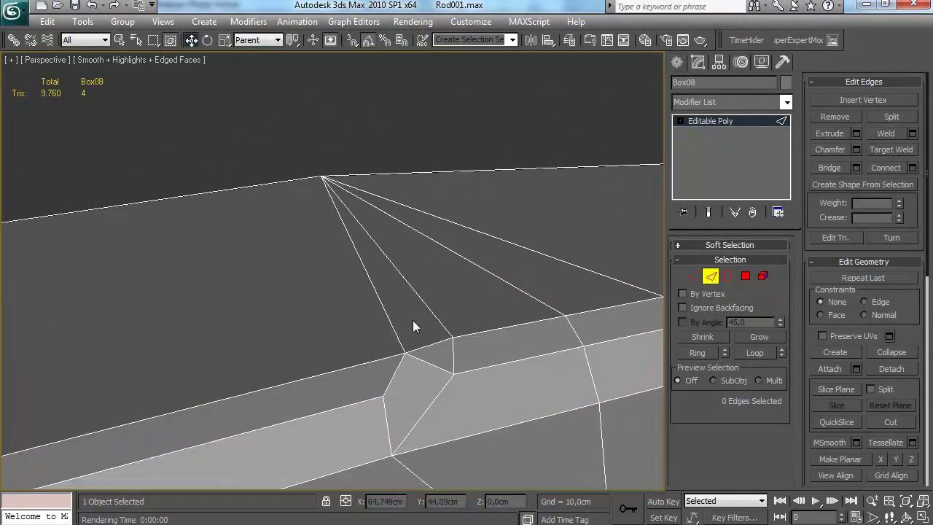
left_click(745, 276)
key("alt+c")
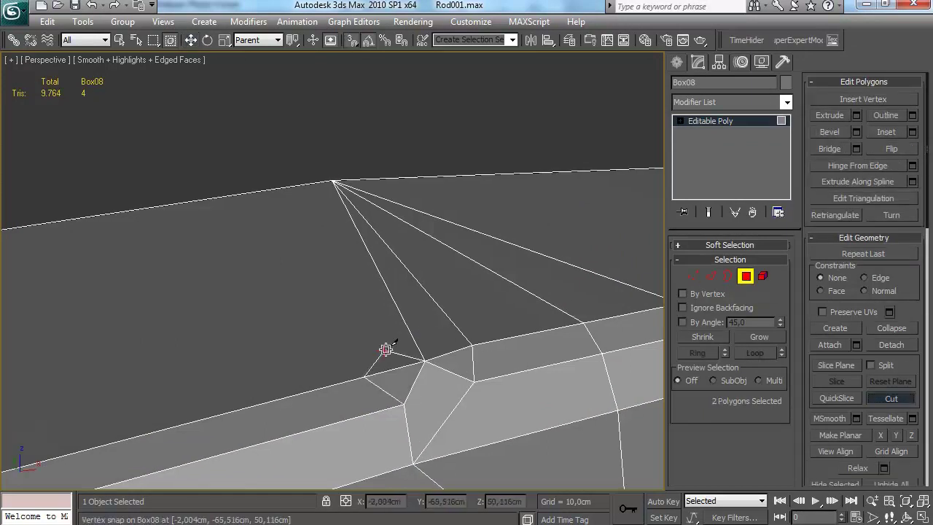
left_click(711, 279)
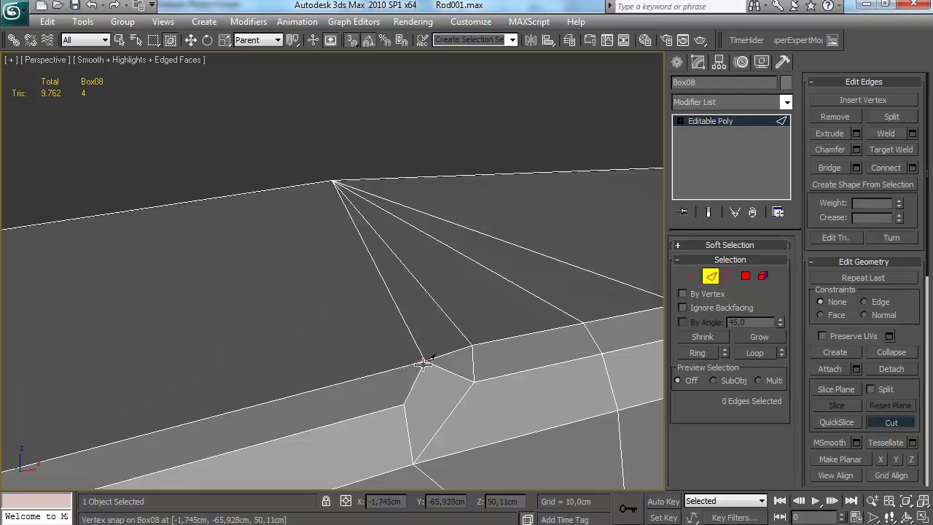
left_click(439, 385)
middle_click_drag(474, 345, 462, 239, "alt")
Adjust the position of the extra side facet's edge and vertices next to the arch's centre
scroll(400, 343, "up", 2)
left_click_drag(359, 322, 359, 297)
middle_click_drag(359, 297, 390, 208, "alt")
left_click(692, 276)
left_click(388, 333)
left_click_drag(326, 318, 338, 319)
middle_click_drag(338, 319, 313, 399, "alt")
left_click(276, 334)
left_click_drag(264, 318, 296, 304)
middle_click_drag(296, 304, 312, 323, "alt")
Remove the extra vertices and edges cut beside the arch's peaked facet
middle_click_drag(306, 281, 358, 270, "alt")
key("BackSpace")
key("2")
left_click(414, 355)
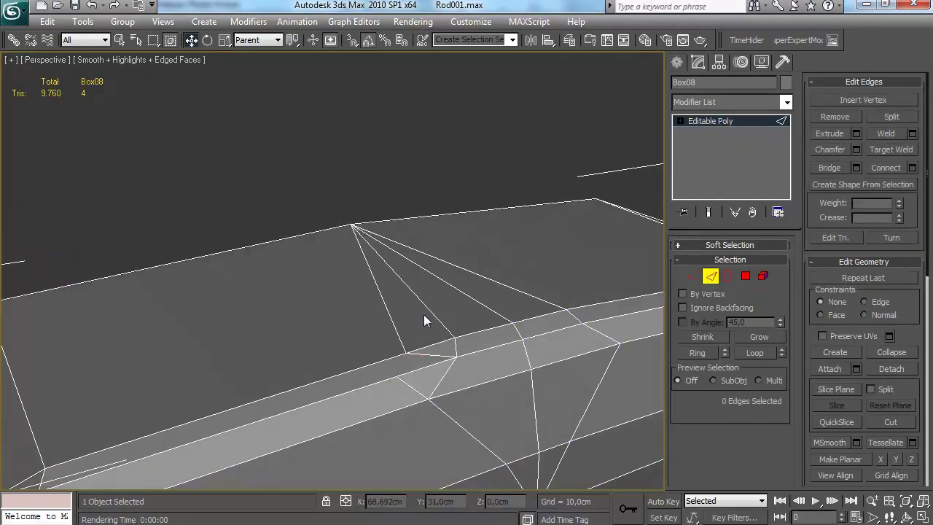
key("BackSpace")
middle_click_drag(412, 297, 397, 347, "alt")
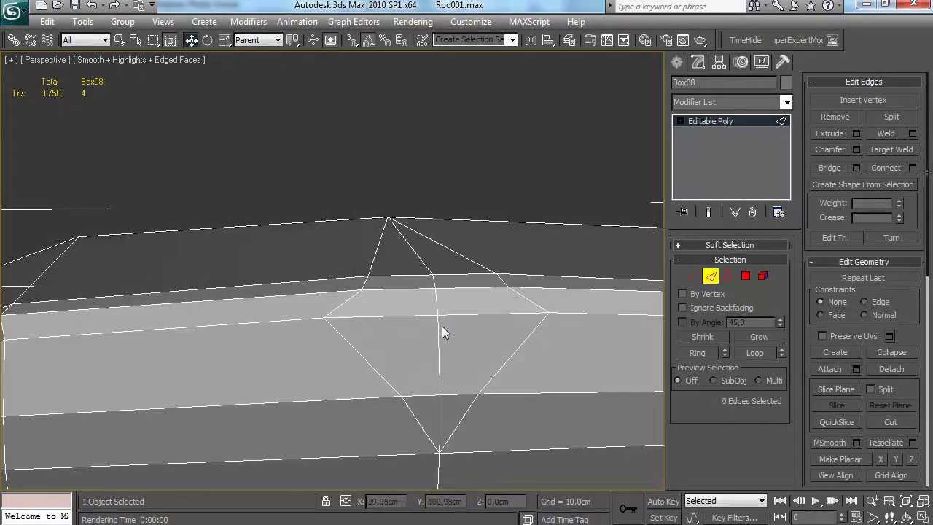
Move the upper vertices of the arch's centre line to form a peak
left_click(692, 275)
left_click(434, 275)
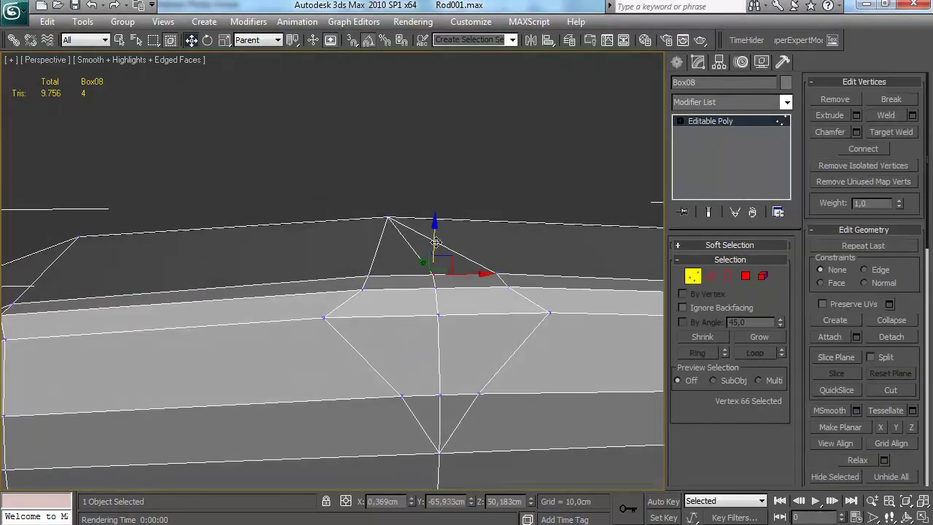
middle_click_drag(428, 248, 403, 239, "alt")
left_click(435, 287)
left_click_drag(404, 248, 376, 238)
left_click(438, 277)
left_click_drag(417, 268, 408, 264)
Fine-tune the remaining vertices around the peaked facet so the ridge runs smoothly
middle_click_drag(408, 264, 422, 213, "alt")
left_click(415, 249)
left_click_drag(422, 213, 423, 217)
middle_click_drag(422, 217, 414, 247, "alt")
left_click(385, 261)
left_click(413, 255)
left_click_drag(417, 254, 411, 255)
middle_click_drag(410, 255, 488, 223, "alt")
left_click(494, 222)
scroll(494, 222, "down", 5)
scroll(452, 284, "up", 5)
scroll(452, 285, "down", 4)
Cut an edge at the front's upper corner and continue it down the side of the front face
left_click(745, 276)
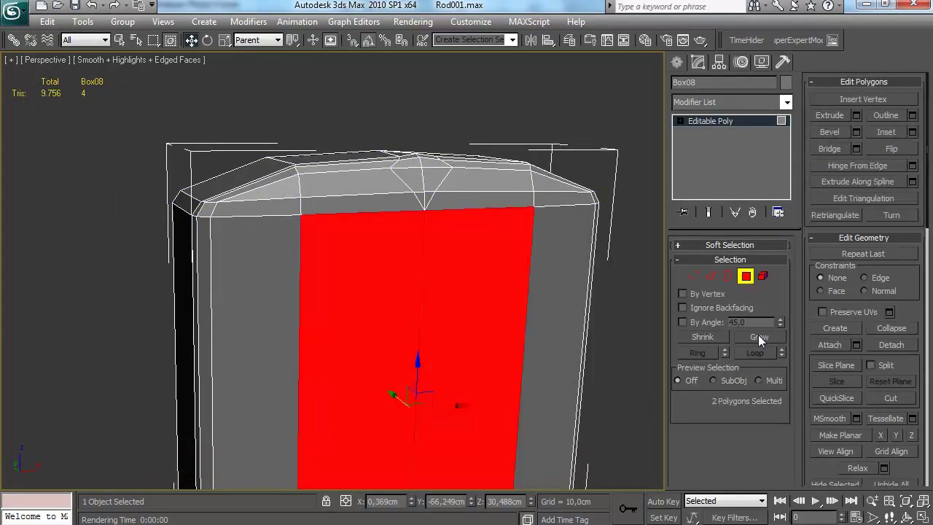
left_click(889, 397)
scroll(473, 395, "up", 3)
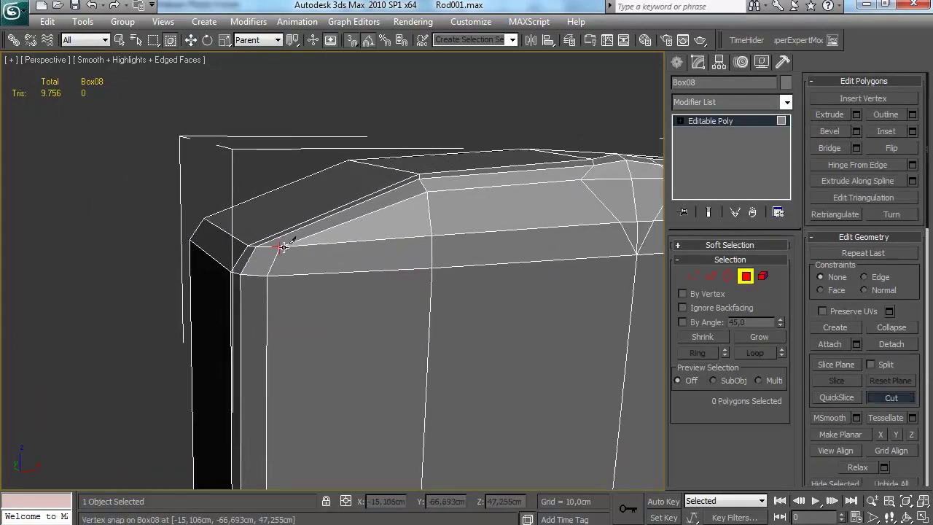
scroll(328, 296, "down", 5)
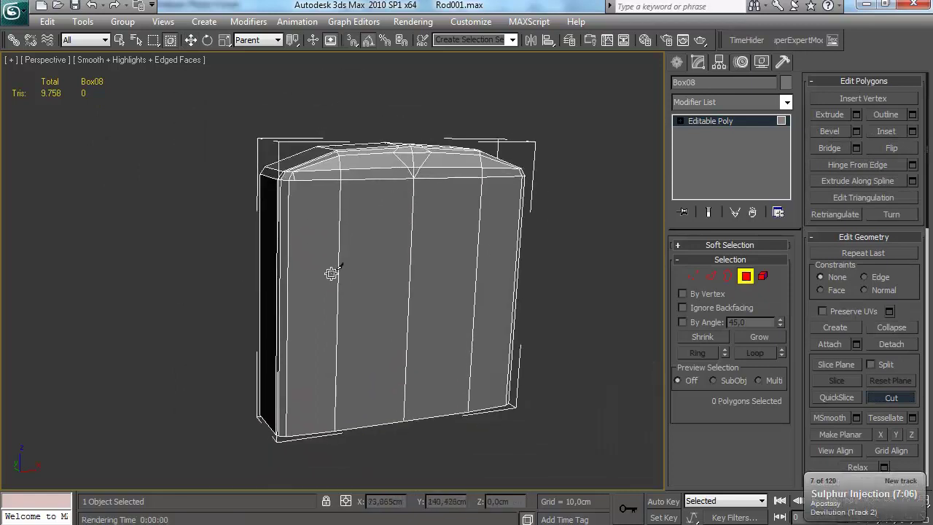
left_click(295, 179)
right_click(323, 205)
Move the new corner vertex down and adjust the vertices around the shell's upper corner
scroll(477, 260, "up", 3)
middle_click_drag(326, 209, 513, 258, "alt")
key("1")
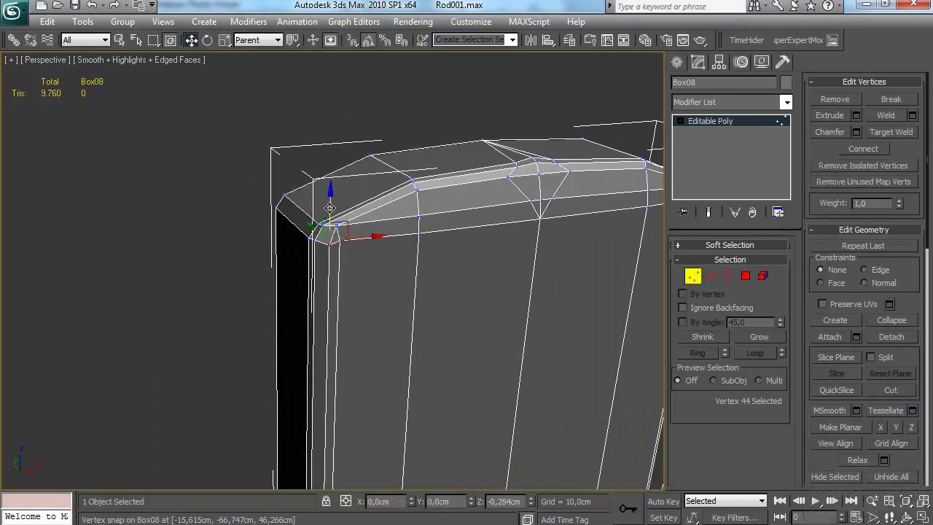
middle_click_drag(314, 238, 295, 227, "alt")
left_click_drag(295, 227, 268, 175)
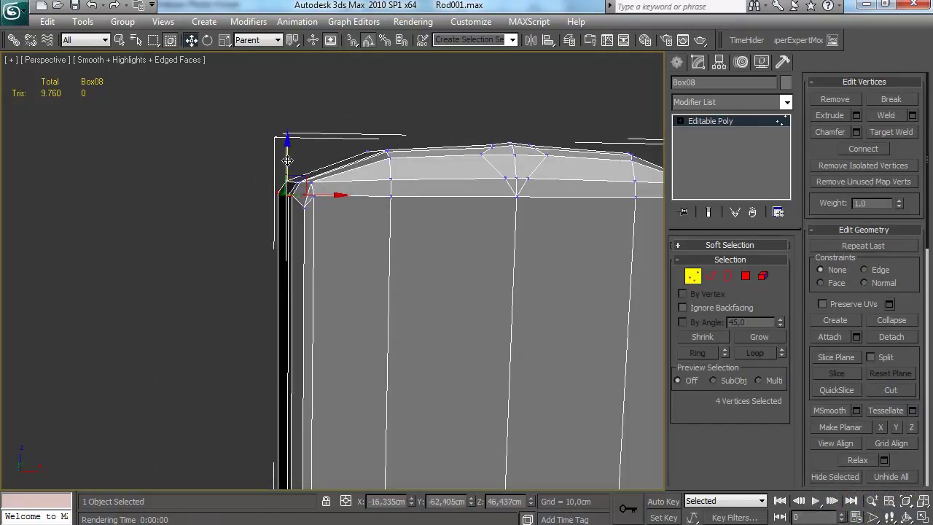
left_click(296, 158)
middle_click_drag(296, 158, 278, 161, "alt")
scroll(358, 175, "down", 1)
mouse_move(357, 174)
middle_mouse_down("alt")
mouse_move(354, 160)
mouse_move(344, 172)
middle_mouse_up("alt")
middle_click_drag(343, 335, 341, 211)
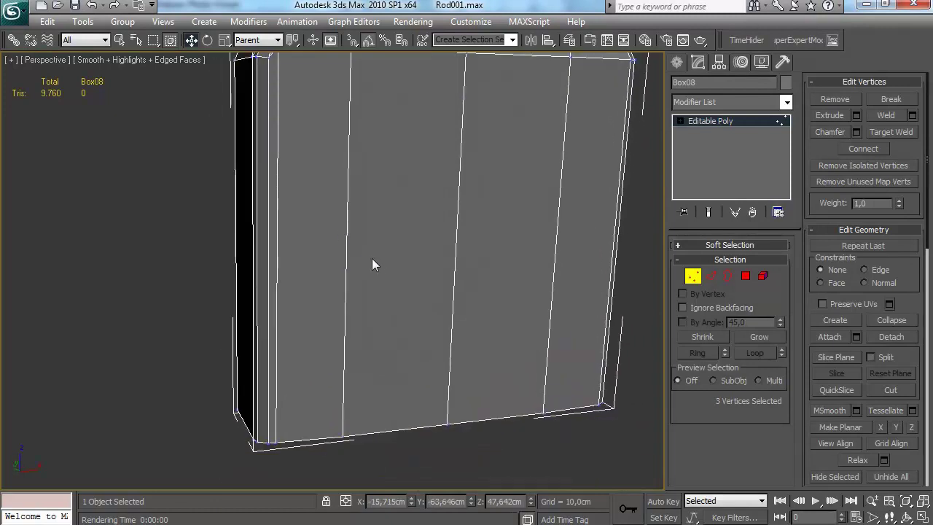
middle_click_drag(365, 279, 355, 232, "alt")
middle_click_drag(467, 365, 453, 315, "alt")
key("4")
left_click(252, 376)
left_click(364, 404, "ctrl")
left_click(475, 475)
middle_click_drag(447, 350, 444, 372, "alt")
Connect the front face's vertical edges with a horizontal edge line slid close to the bottom
key("2")
left_click(239, 370)
left_click(328, 381, "ctrl")
middle_click_drag(488, 304, 482, 293, "alt")
left_click(913, 168)
left_click_drag(698, 402, 699, 263)
middle_click_drag(583, 284, 579, 308, "alt")
left_click(618, 442)
Weld the end vertex of the new horizontal line into the front's lower corner so a diagonal edge closes it
key("1")
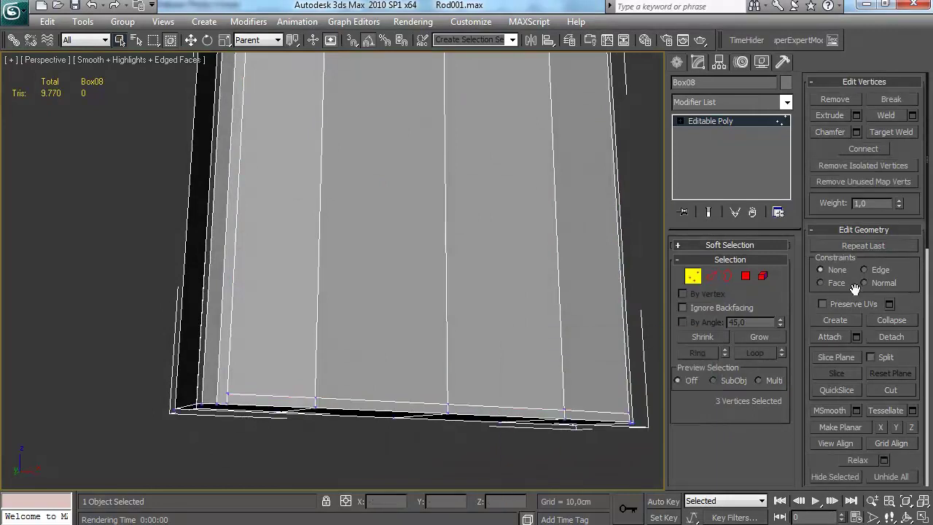
left_click(216, 402)
right_click(219, 402)
middle_click_drag(331, 389, 325, 401, "alt")
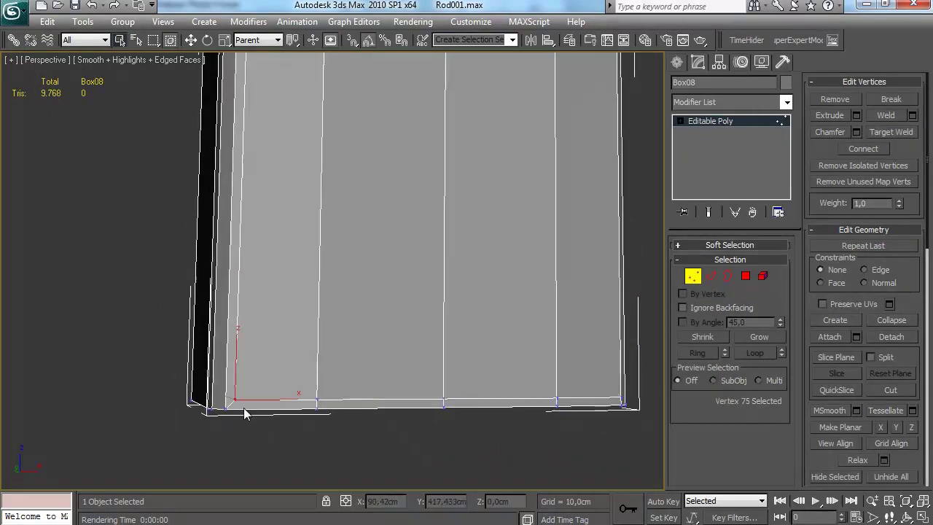
middle_click_drag(328, 303, 344, 323)
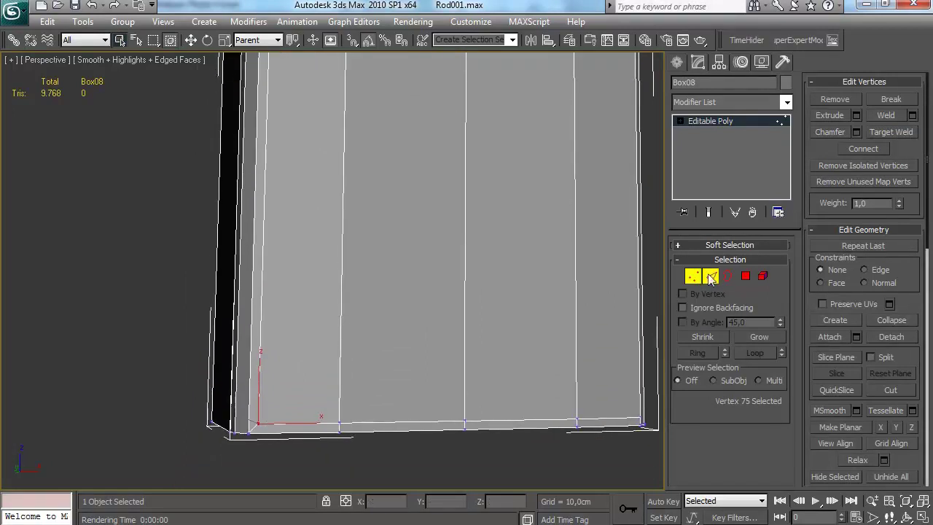
Connect the side's four vertical edges with one segment at slide 94 and join it to the front's lower corner vertex
left_click(710, 275)
left_click(210, 397)
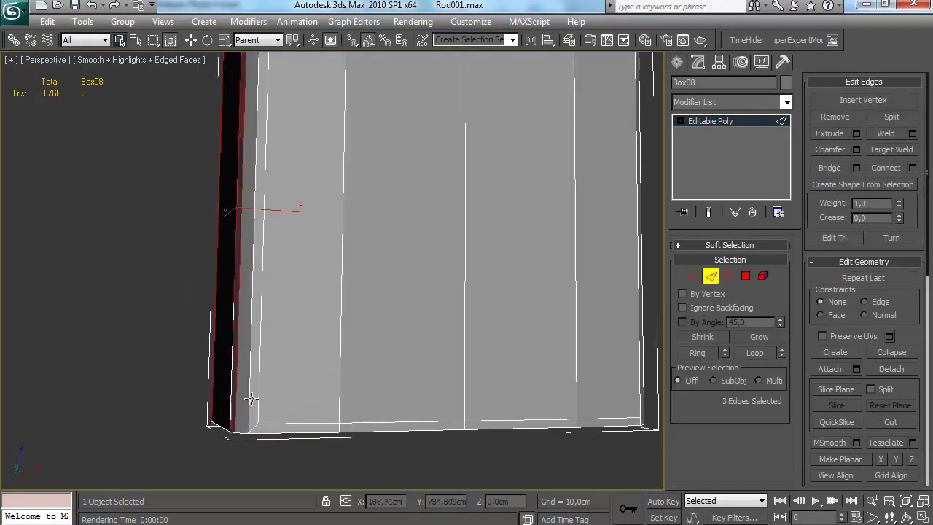
left_click(912, 167)
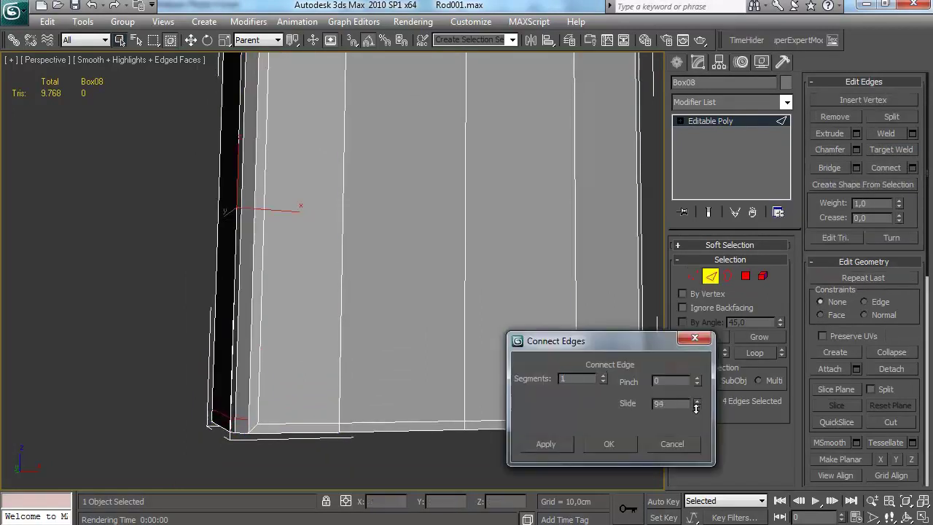
left_click(608, 443)
left_click(693, 275)
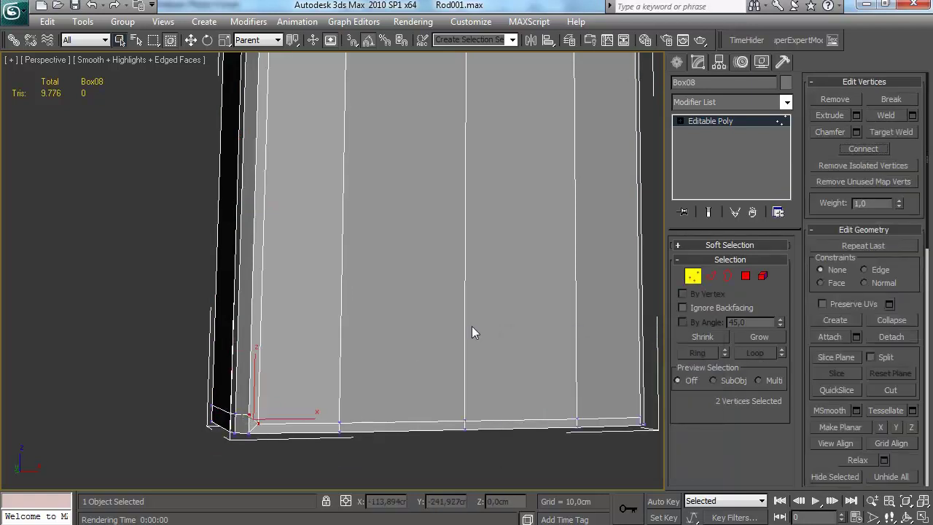
scroll(366, 430, "down", 6)
Select the first polygons of the shell's front face and check the edges around its lower corner
key("4")
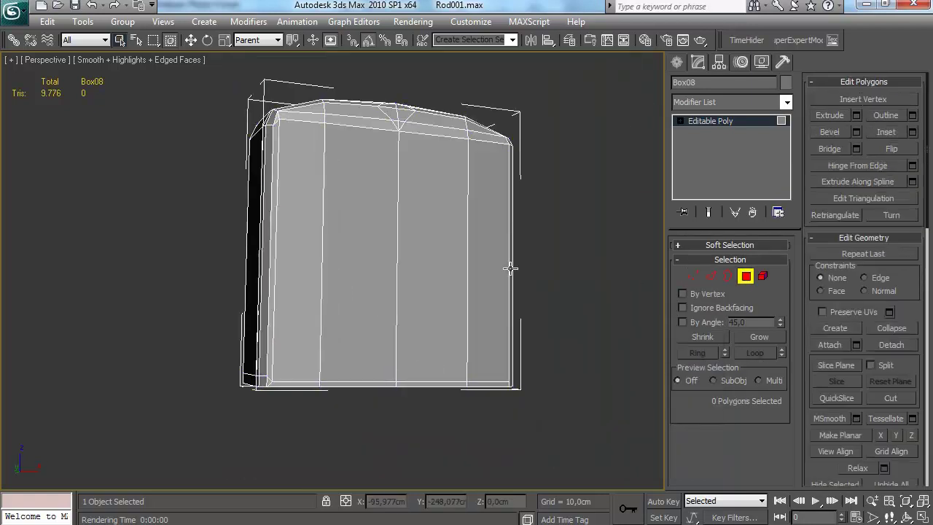
left_click(275, 304)
left_click(307, 287, "ctrl")
left_click(356, 284, "ctrl")
middle_click_drag(368, 282, 443, 362, "alt")
scroll(442, 362, "up", 4)
scroll(442, 361, "down", 3)
key("2")
left_click(241, 358)
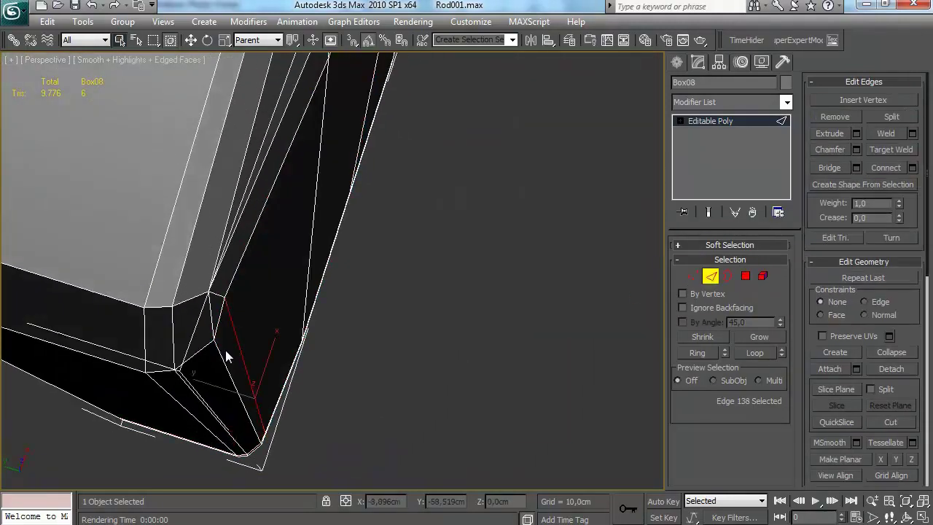
scroll(226, 343, "up", 3)
middle_click_drag(228, 372, 264, 313, "alt")
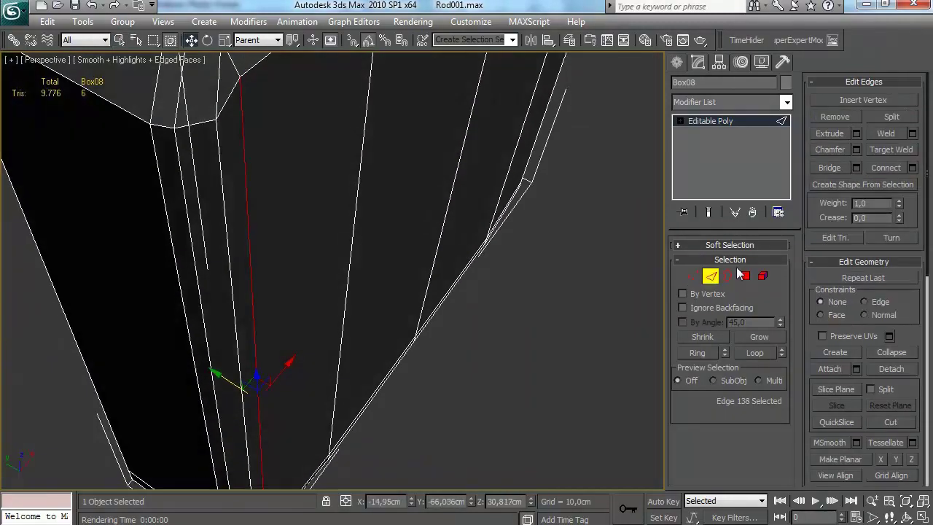
Add the remaining polygons of the shell's front face to the polygon selection
left_click(745, 276)
scroll(398, 308, "down", 4)
middle_click_drag(398, 308, 522, 278, "alt")
left_click(522, 278, "ctrl")
left_click(575, 266, "ctrl")
middle_click_drag(576, 266, 502, 287, "alt")
Extrude the front face's polygons inward as a group and delete them to open up the frame
left_click(856, 115)
scroll(323, 281, "up", 3)
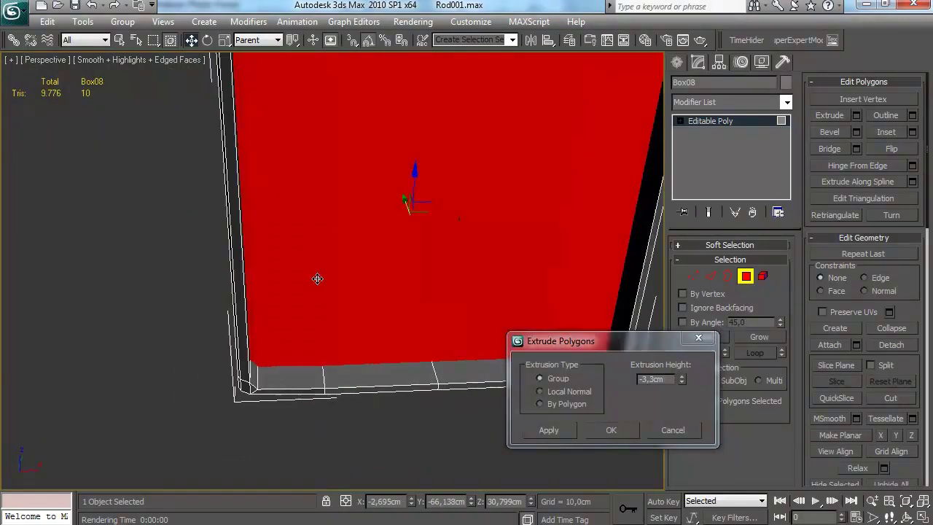
scroll(338, 313, "down", 1)
middle_click_drag(377, 292, 550, 277, "alt")
left_click_drag(682, 381, 680, 410)
left_click(612, 429)
middle_click_drag(612, 429, 527, 261, "alt")
middle_click_drag(527, 261, 444, 201)
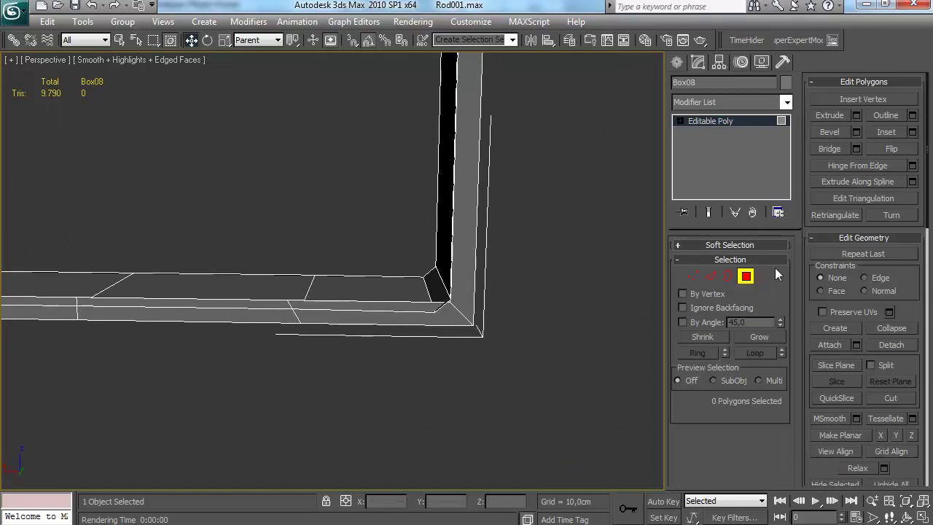
Target-weld the stray vertex at the frame's lower inner corner into the corner vertex
key("1")
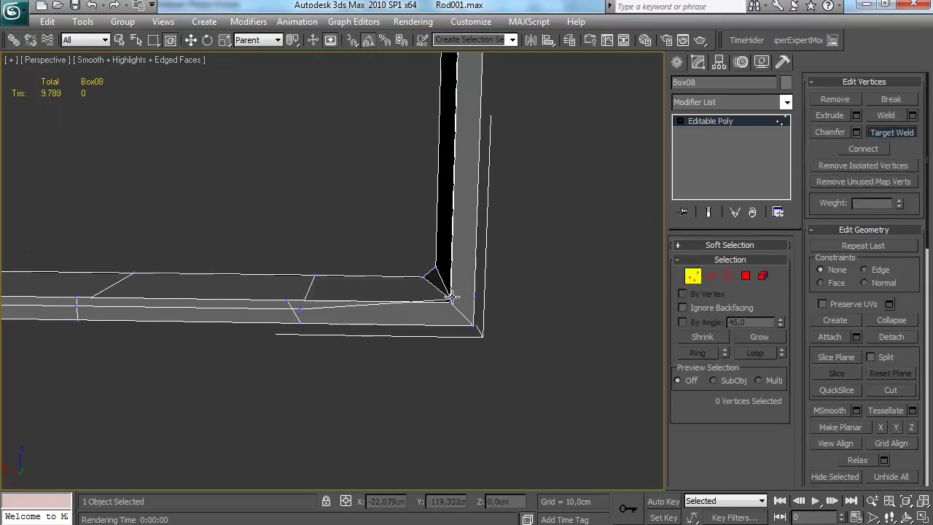
middle_click_drag(285, 299, 454, 312, "alt")
middle_click_drag(109, 313, 148, 316, "alt")
right_click(148, 316)
Select all polygons on one half of the shell and delete them
scroll(148, 316, "down", 5)
left_click(746, 276)
middle_click_drag(430, 299, 466, 336, "alt")
left_click_drag(354, 452, 153, 140)
middle_click_drag(408, 219, 319, 322, "alt")
key("Delete")
scroll(247, 250, "up", 4)
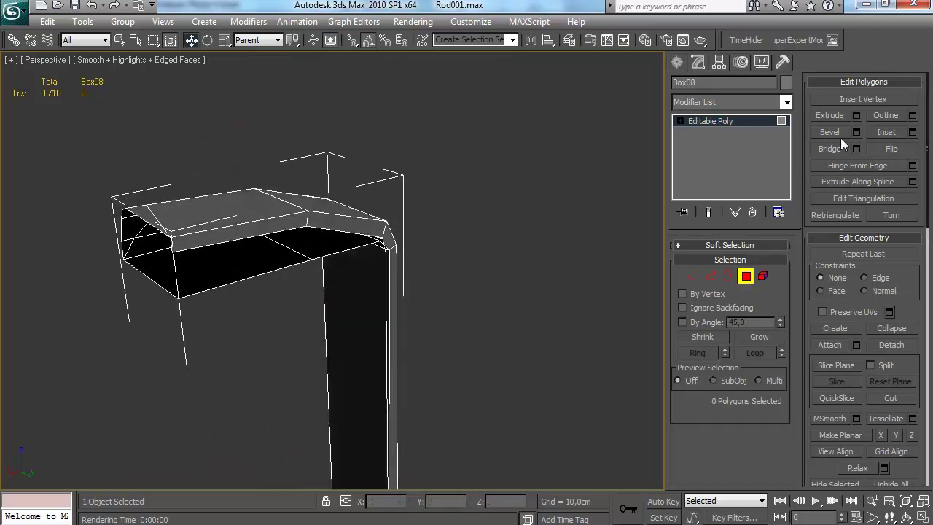
Target-weld the loose edges at the frame's upper inner corner
key("2")
left_click(258, 274)
middle_click_drag(317, 256, 273, 242, "alt")
scroll(391, 246, "up", 6)
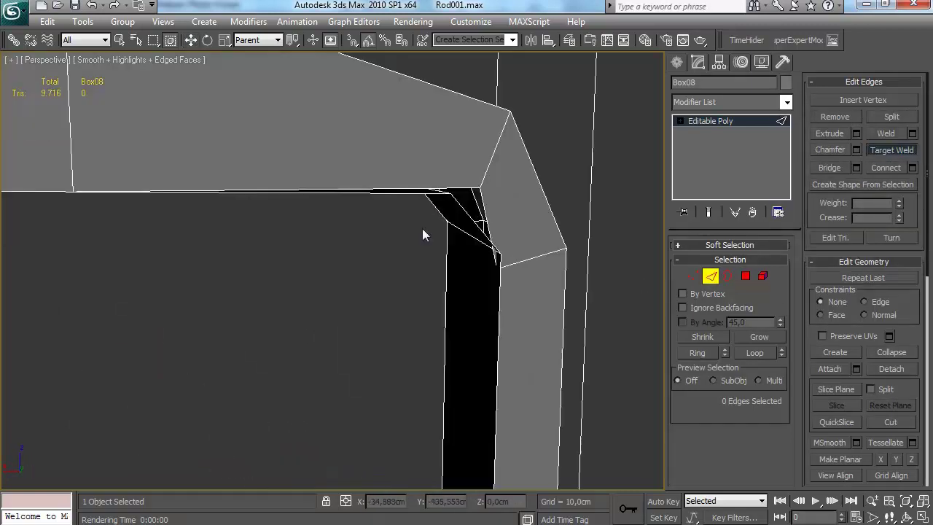
left_click(484, 216)
left_click(474, 224)
left_click_drag(474, 225, 579, 205, "alt")
right_click(580, 205)
Select all polygons of the remaining half shell and smooth them through their smoothing groups
scroll(500, 264, "down", 5)
middle_click_drag(499, 263, 295, 288, "alt")
left_click(745, 276)
key("q")
middle_click_drag(267, 260, 286, 270, "alt")
scroll(281, 274, "down", 3)
left_click_drag(260, 453, 322, 138)
middle_click_drag(364, 243, 430, 250, "alt")
middle_click_drag(379, 327, 550, 306, "alt")
left_click(396, 267)
middle_click_drag(306, 273, 480, 331, "alt")
key("ctrl+a")
scroll(826, 130, "down", 5)
scroll(857, 384, "down", 6)
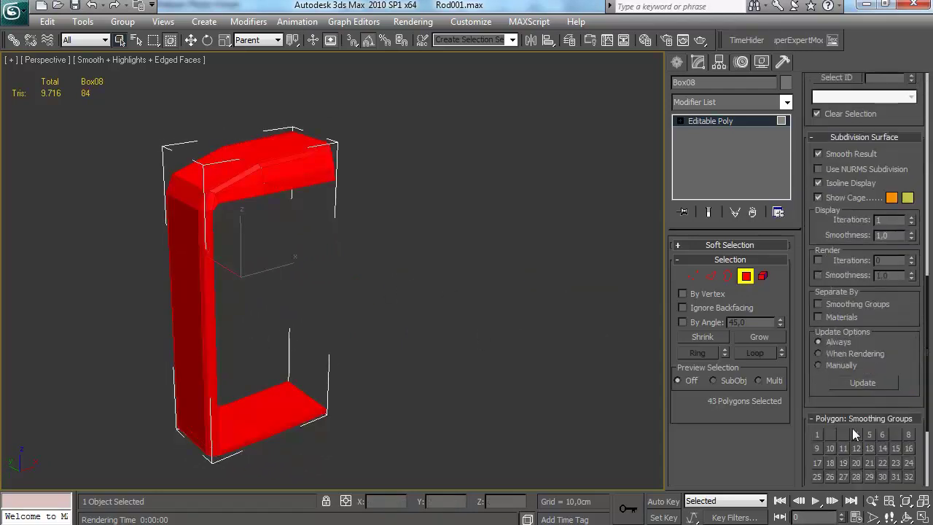
left_click(392, 325)
middle_click_drag(351, 282, 583, 237, "alt")
Connect the four edges running across the outer part of the shell's arch with a new edge line
key("2")
left_click(314, 297)
left_click(303, 280, "alt")
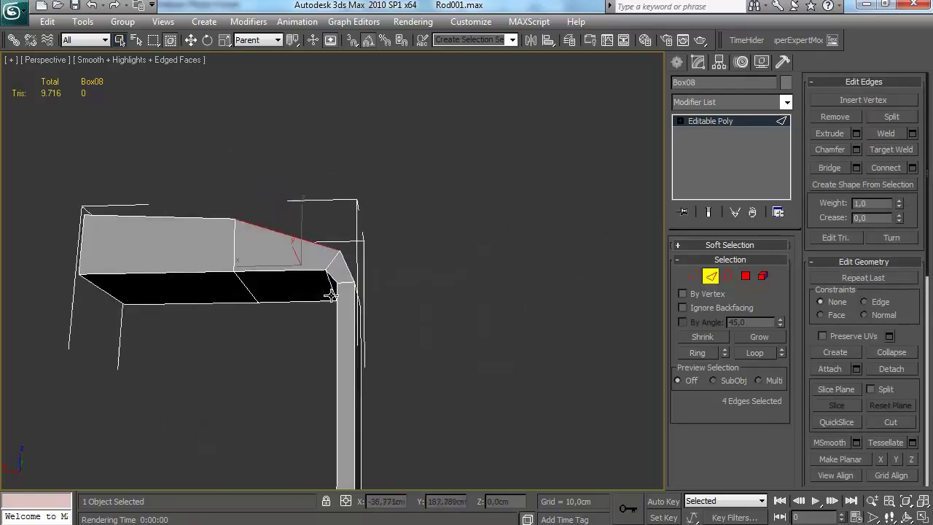
left_click(911, 167)
left_click(610, 442)
middle_click_drag(408, 292, 156, 286, "alt")
Slide vertices along the arch's edges and shift the three front vertices about 0.4 cm along X
key("w")
middle_click_drag(378, 245, 312, 285, "alt")
key("1")
middle_click_drag(509, 335, 360, 223, "alt")
key("w")
key("shift+x")
left_click(362, 291)
middle_click_drag(361, 292, 324, 222, "alt")
left_click_drag(299, 209, 337, 241)
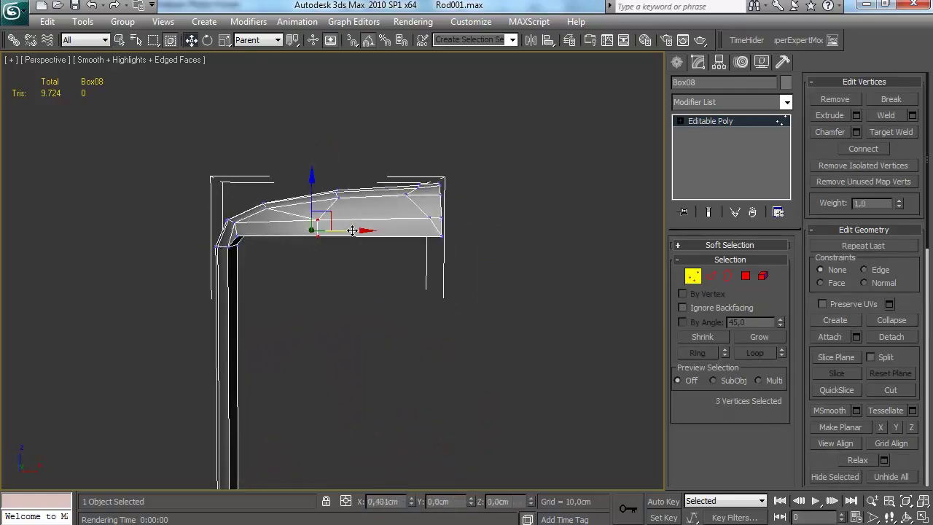
key("1")
Select the seven front vertices on the shell's centre line and move them along Y
middle_click_drag(505, 269, 375, 275, "alt")
left_click(692, 275)
left_click_drag(367, 377, 313, 315)
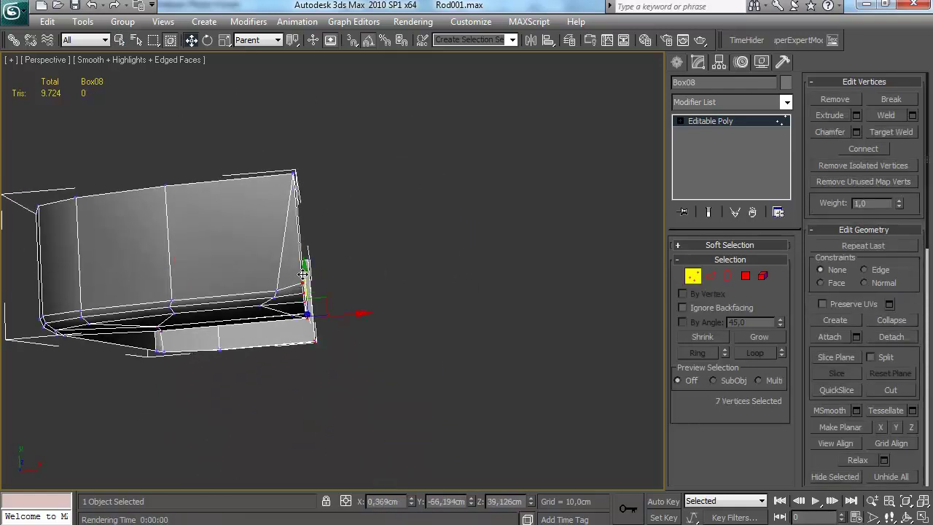
left_click_drag(300, 280, 298, 277)
middle_click_drag(298, 276, 354, 277, "alt")
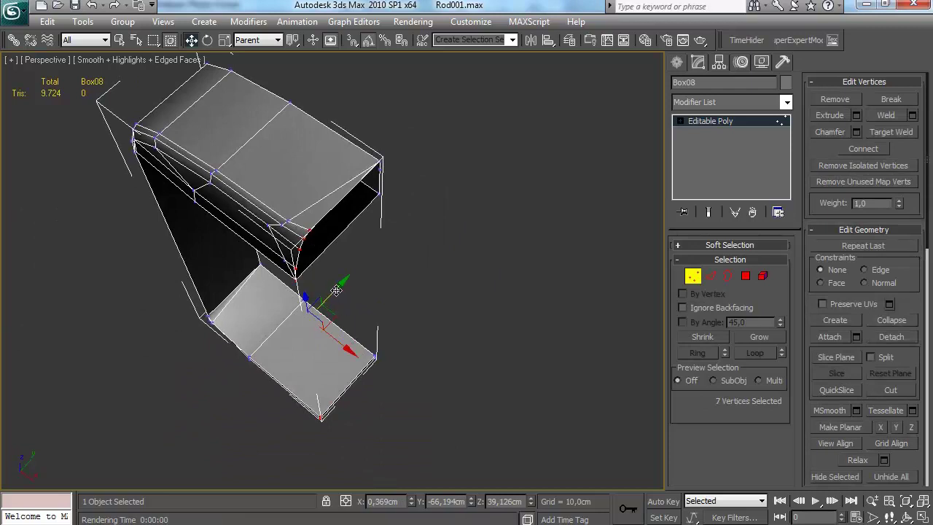
middle_click_drag(333, 294, 368, 292, "alt")
left_click_drag(329, 285, 323, 289)
middle_click_drag(323, 290, 377, 292, "alt")
Adjust the single front vertex beside the arch's peak along Y and leave vertex editing
scroll(327, 327, "up", 3)
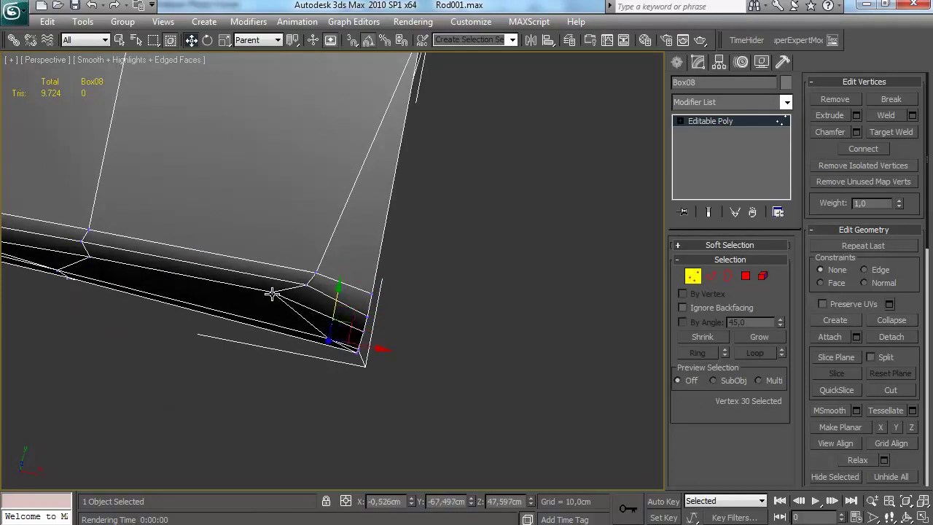
left_click_drag(301, 256, 301, 259)
middle_click_drag(301, 259, 349, 219, "alt")
scroll(350, 219, "down", 3)
left_click(692, 275)
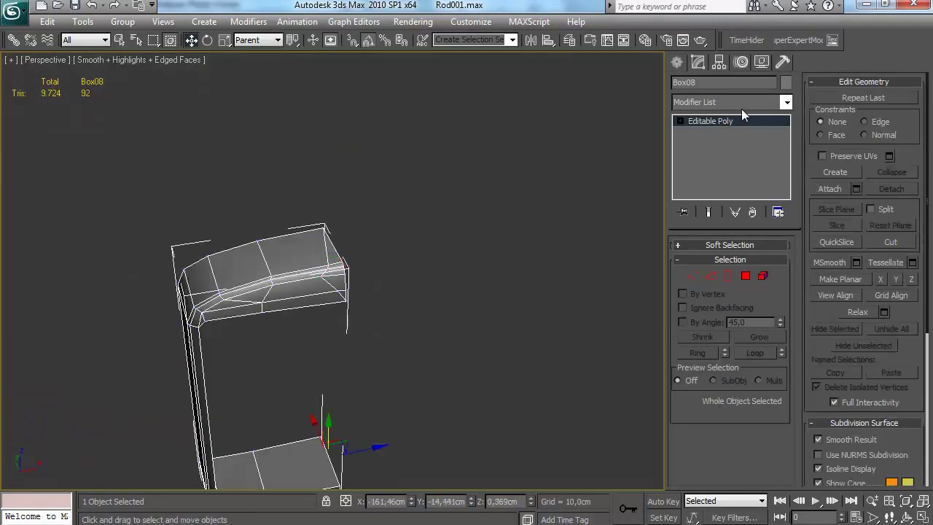
Apply a Symmetry modifier to the half shell, mirrored on the X axis with Flip enabled
left_click(758, 103)
key("s")
key("s")
scroll(736, 306, "down", 12)
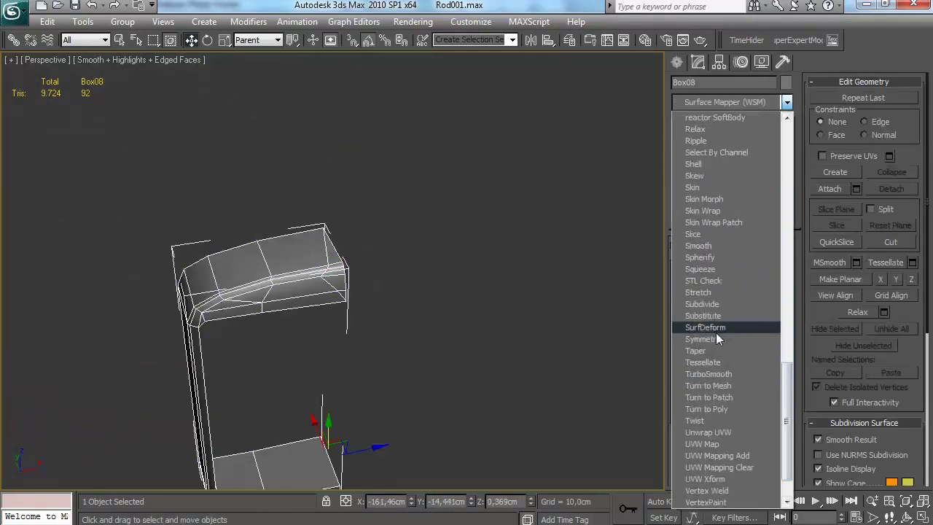
left_click(719, 340)
left_click(703, 287)
left_click(542, 314)
middle_click_drag(503, 302, 526, 279, "alt")
left_click(419, 252)
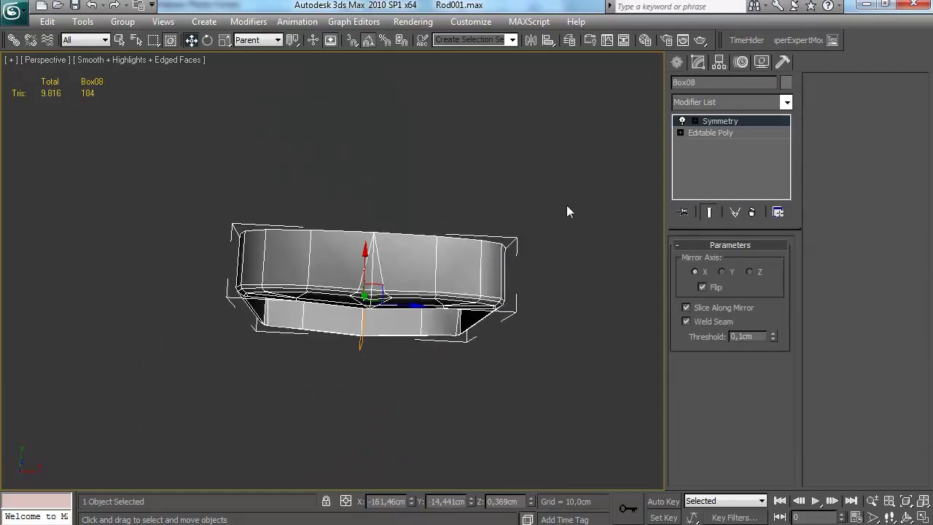
Edit the base mesh with the mirrored result shown and move three front arch vertices about 0.2 cm forward
left_click(709, 133)
left_click(705, 212)
left_click(706, 211)
key("1")
middle_click_drag(322, 305, 306, 327, "alt")
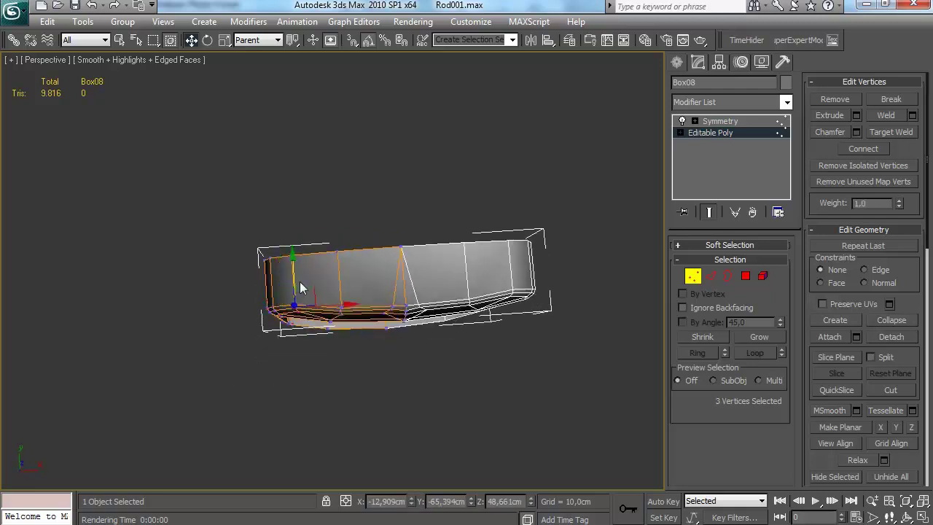
middle_click_drag(293, 276, 246, 350, "alt")
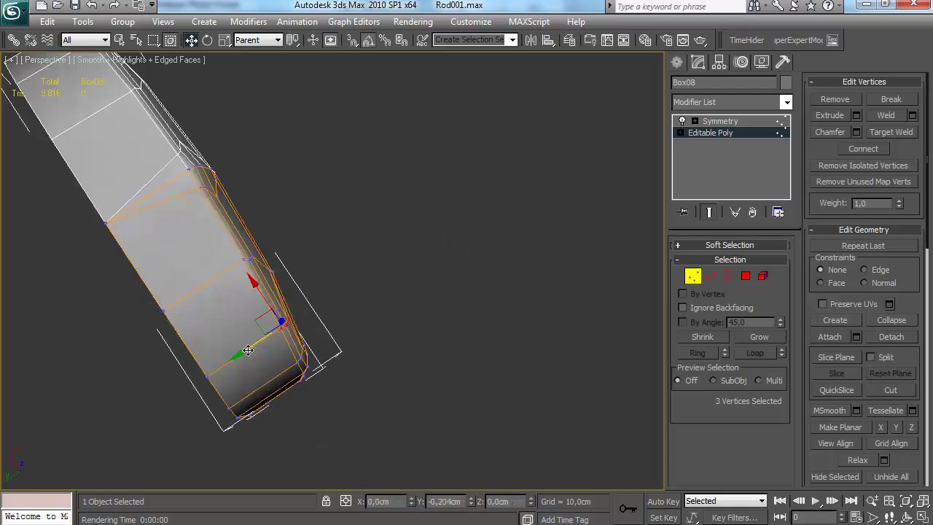
middle_click_drag(298, 320, 141, 248, "alt")
Slide the bevel vertex in the middle of the half arch along its edge, using the Edge constraint
scroll(350, 342, "up", 3)
left_click(356, 345)
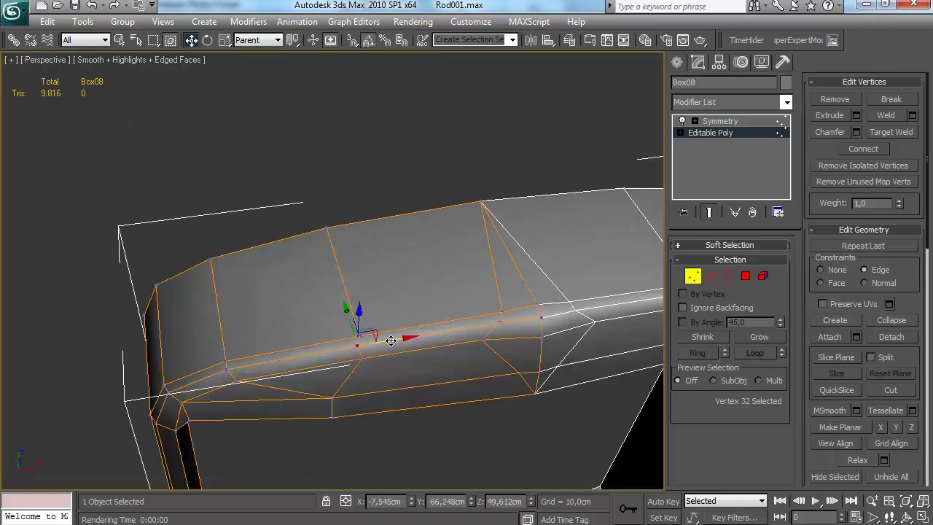
key("shift+x")
left_click(390, 346)
Align the three vertices at the shell's lower rear corner along Y using vertex snap
scroll(380, 335, "down", 4)
mouse_move(378, 333)
middle_mouse_down("alt")
mouse_move(384, 149)
mouse_move(369, 229)
mouse_move(371, 320)
middle_mouse_up("alt")
left_click_drag(311, 367, 351, 343)
middle_click_drag(351, 342, 314, 323, "alt")
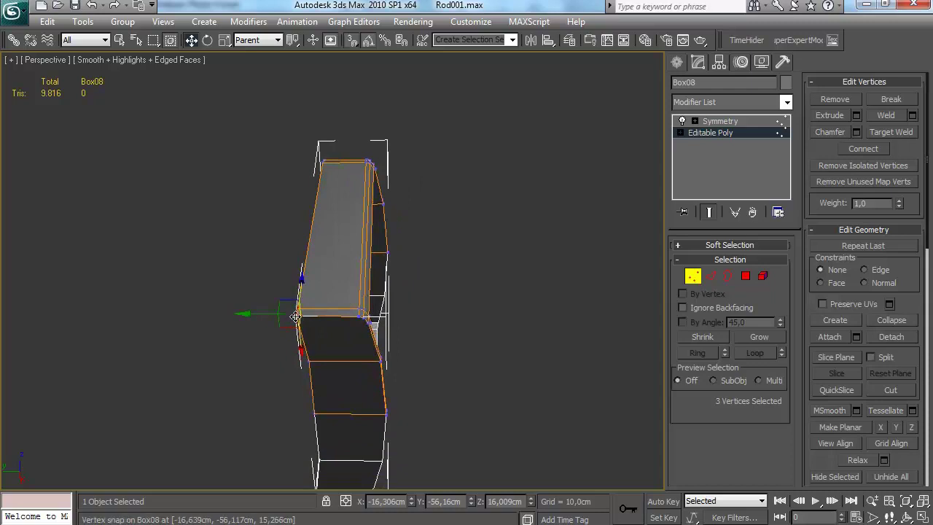
middle_click_drag(306, 355, 323, 387, "alt")
Select the seven front centre-line vertices and move them about 0.72 cm forward along Y
left_click(302, 261)
scroll(301, 259, "down", 4)
scroll(323, 387, "up", 4)
mouse_move(341, 260)
middle_mouse_down("alt")
mouse_move(335, 274)
mouse_move(333, 263)
middle_mouse_up("alt")
left_click_drag(333, 263, 313, 219, "ctrl")
middle_click_drag(313, 218, 298, 252, "alt")
left_click_drag(343, 241, 340, 246)
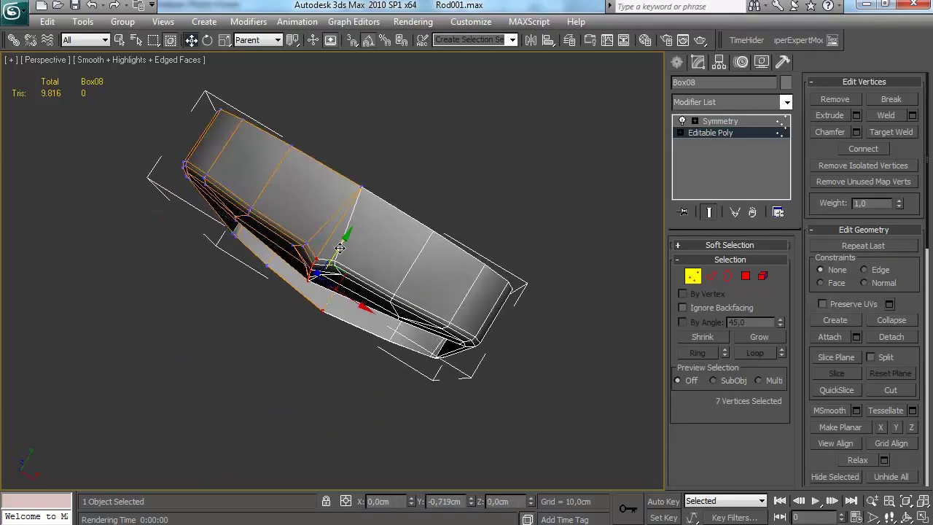
middle_click_drag(333, 259, 370, 313, "alt")
Move the vertex beside the peak about 0.76 cm forward and adjust the three bevel vertices next to it
left_click(370, 313)
scroll(302, 270, "up", 4)
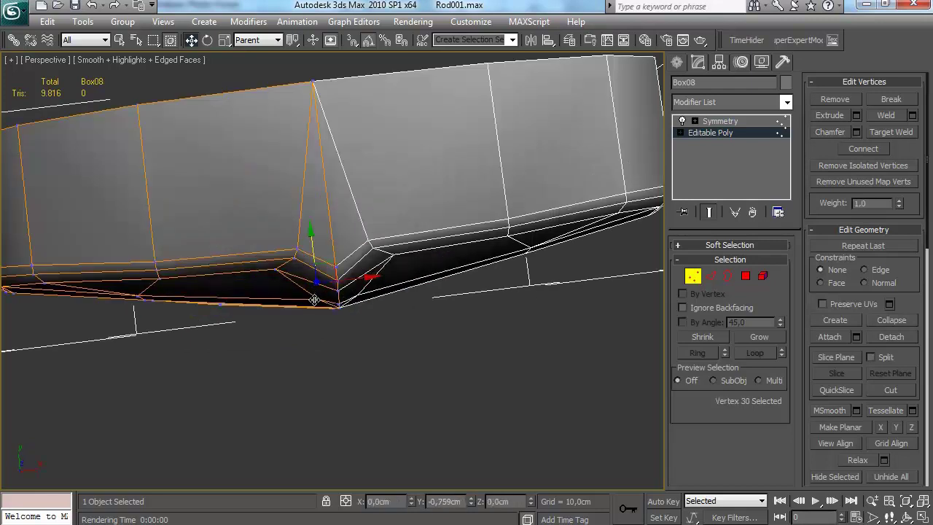
left_click_drag(303, 244, 304, 243)
mouse_move(304, 244)
middle_mouse_down("alt")
mouse_move(302, 196)
mouse_move(294, 229)
middle_mouse_up("alt")
left_click_drag(292, 217, 285, 235)
middle_click_drag(286, 236, 275, 291, "alt")
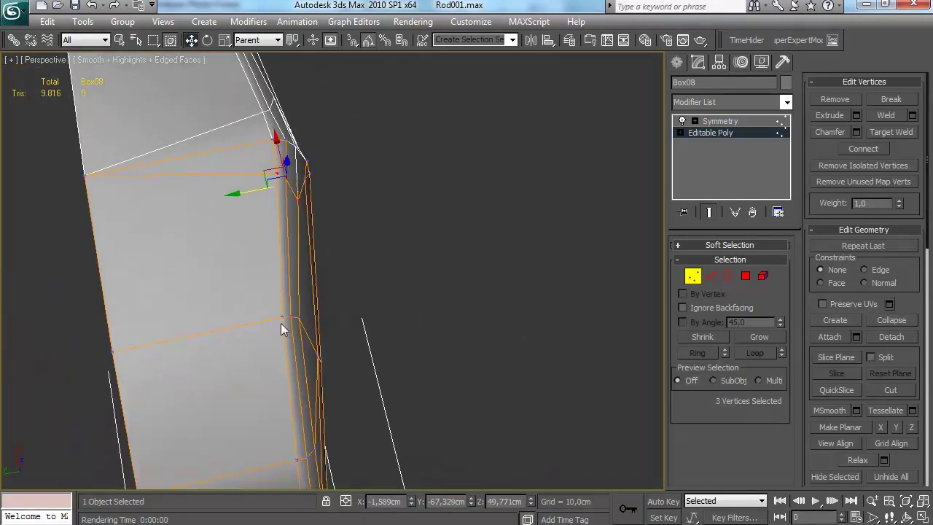
middle_click_drag(258, 325, 294, 105, "alt")
left_click(215, 313)
scroll(294, 105, "down", 5)
middle_click_drag(360, 320, 394, 343, "alt")
Leave vertex editing, unhide all objects and check the shell's shape on the car without edged faces
left_click(692, 276)
left_click(370, 373)
right_click(394, 344)
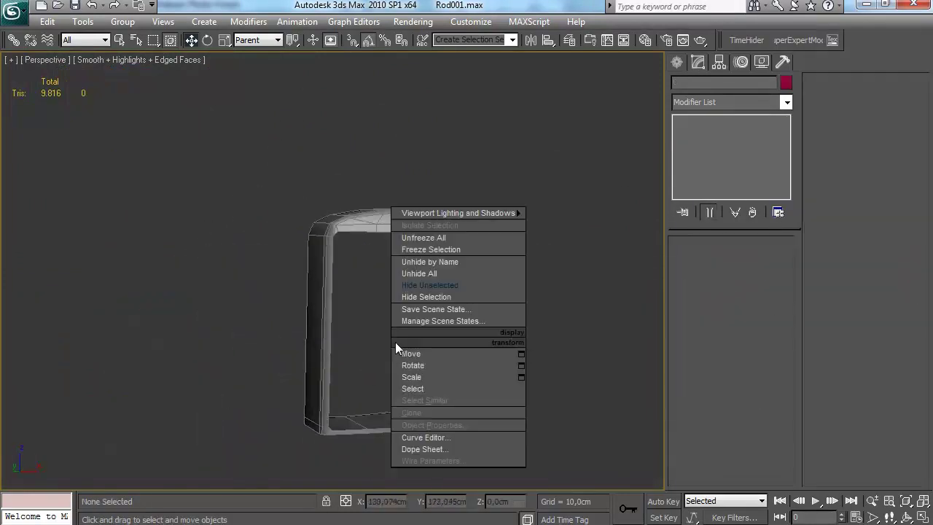
left_click(483, 273)
key("F4")
mouse_move(487, 289)
middle_mouse_down("alt")
mouse_move(494, 260)
mouse_move(444, 282)
mouse_move(425, 245)
mouse_move(462, 210)
mouse_move(477, 237)
mouse_move(485, 234)
middle_mouse_up("alt")
scroll(466, 251, "down", 5)
scroll(445, 282, "up", 10)
key("F4")
Connect the vertical edges of the shell's side post with a new horizontal edge line
left_click(485, 233)
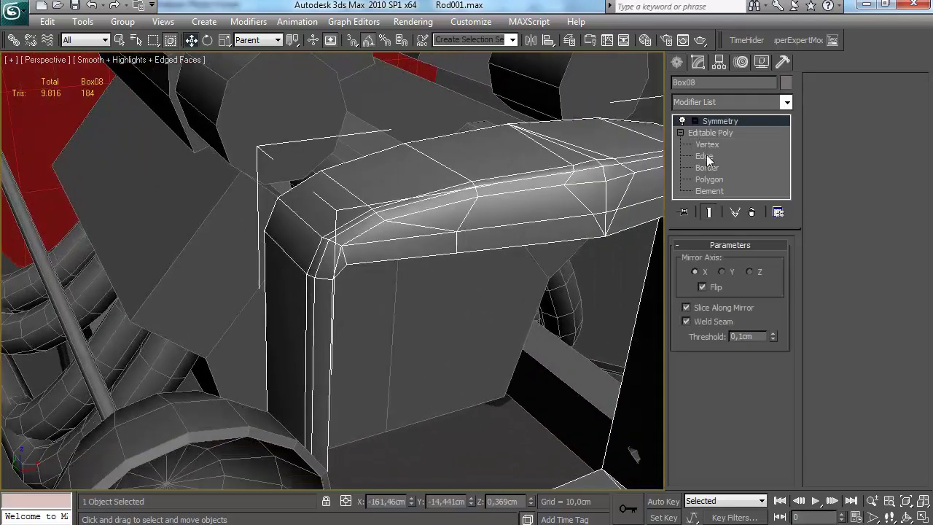
left_click(704, 156)
middle_click_drag(360, 321, 333, 395, "alt")
left_click(912, 169)
left_click(612, 440)
middle_click_drag(399, 300, 378, 335, "alt")
middle_click_drag(357, 385, 328, 260, "alt")
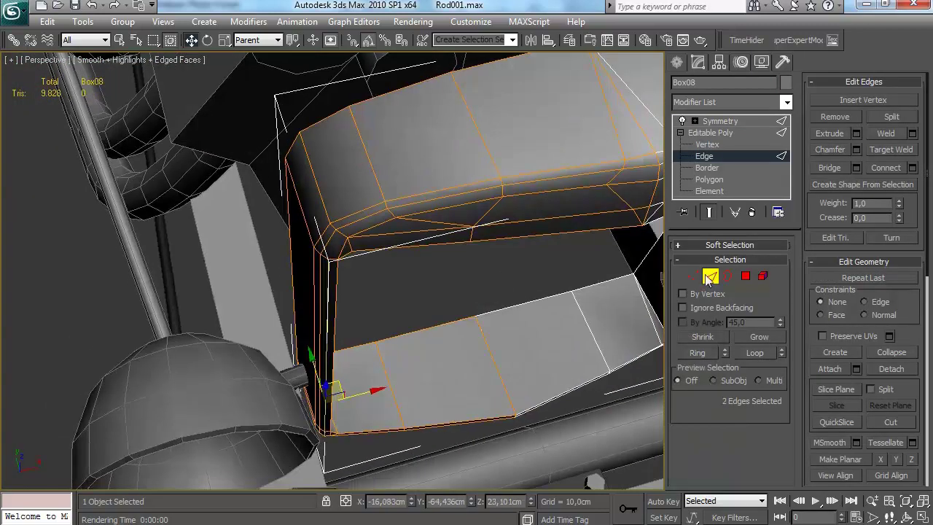
Move the three front vertices of the side post's new edge line about 0.13 cm forward along Y
key("1")
left_click(710, 276)
middle_click_drag(398, 253, 407, 293, "alt")
left_click(692, 276)
left_click(350, 297)
scroll(369, 292, "up", 5)
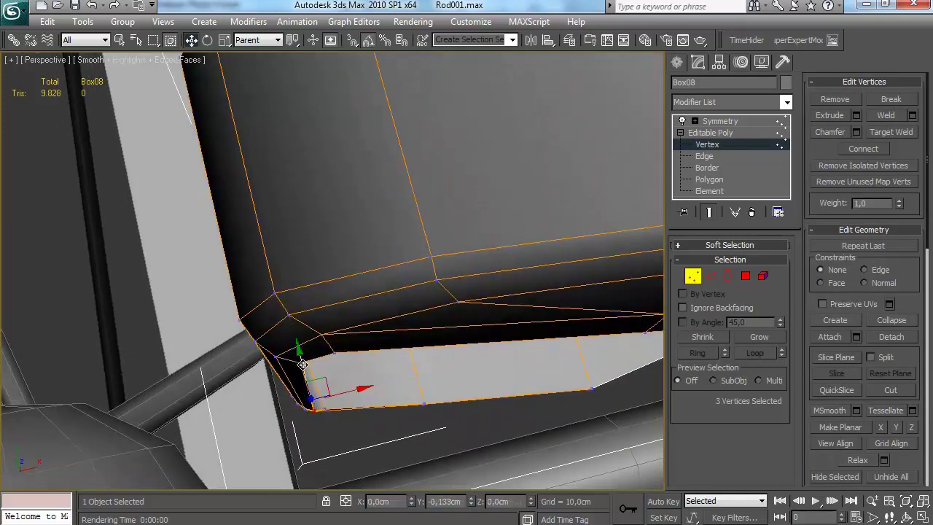
left_click(319, 336)
middle_click_drag(388, 327, 598, 299, "alt")
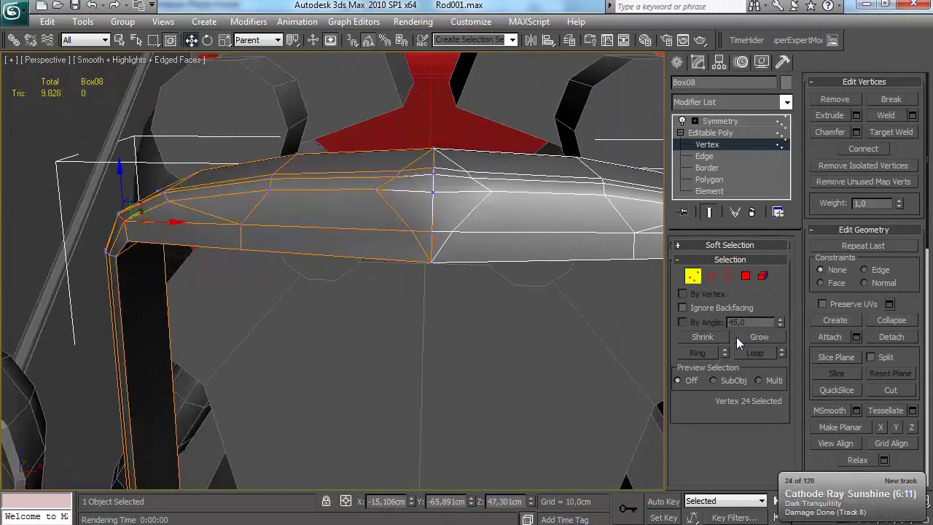
middle_click_drag(412, 229, 474, 240, "alt")
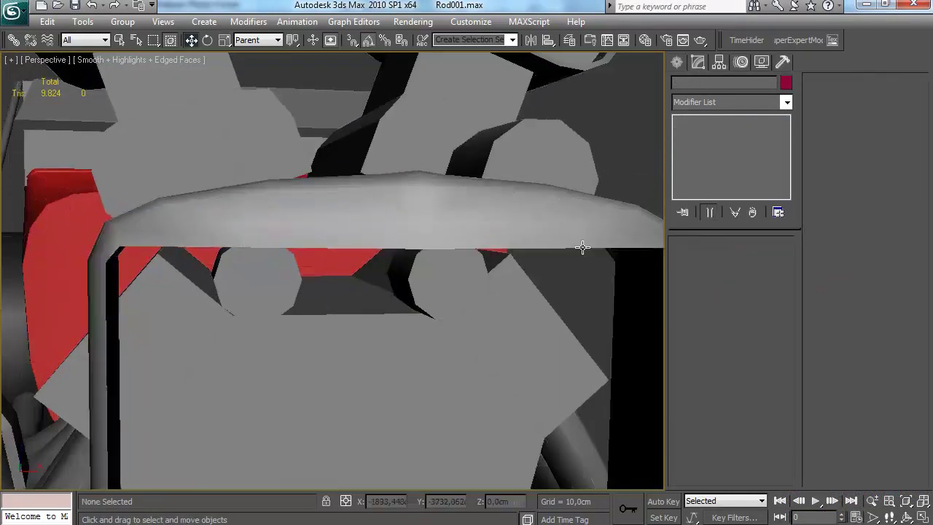
Select the open centre edges of the radiator shell and delete the shell's Symmetry modifier
scroll(463, 252, "down", 5)
middle_click_drag(464, 252, 444, 303, "alt")
scroll(451, 269, "up", 8)
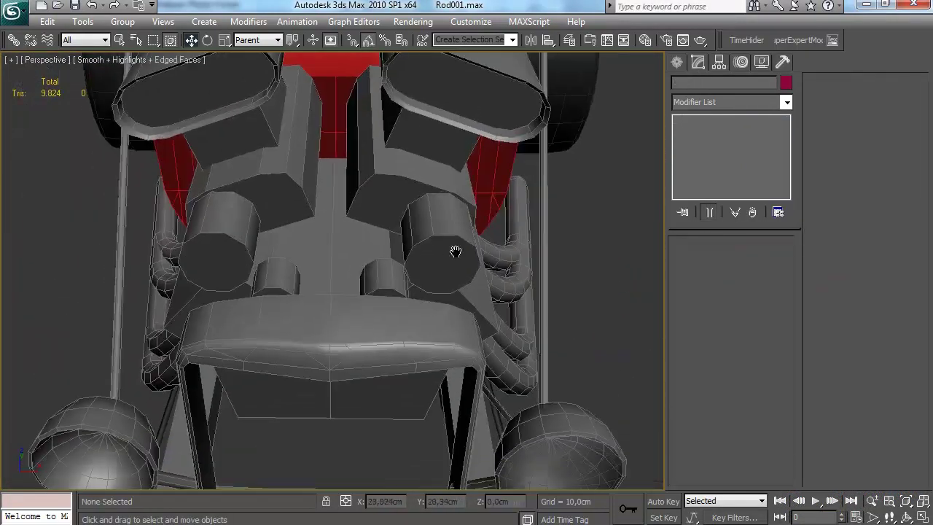
key("F4")
left_click(356, 338)
key("2")
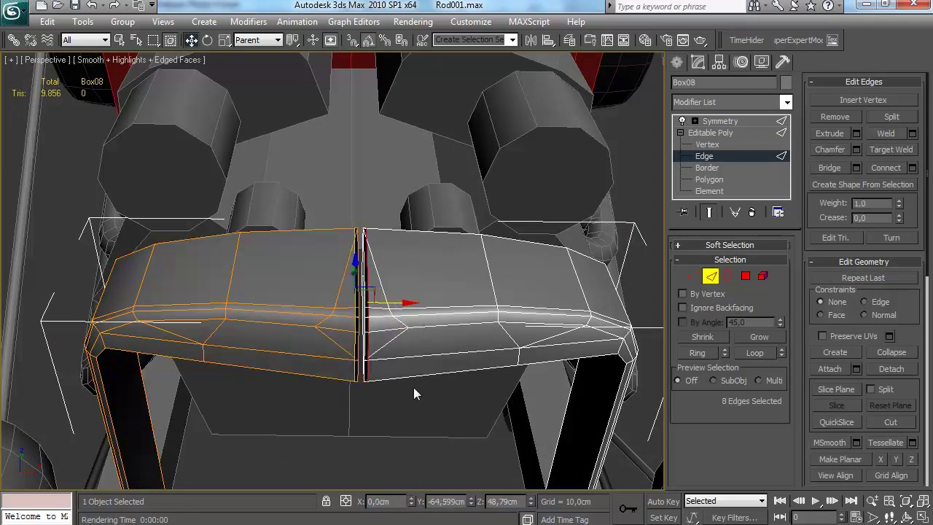
middle_click_drag(402, 360, 390, 258)
scroll(452, 255, "up", 5)
middle_click_drag(512, 252, 480, 242, "alt")
scroll(477, 235, "down", 5)
right_click(718, 121)
left_click(728, 142)
scroll(438, 268, "up", 8)
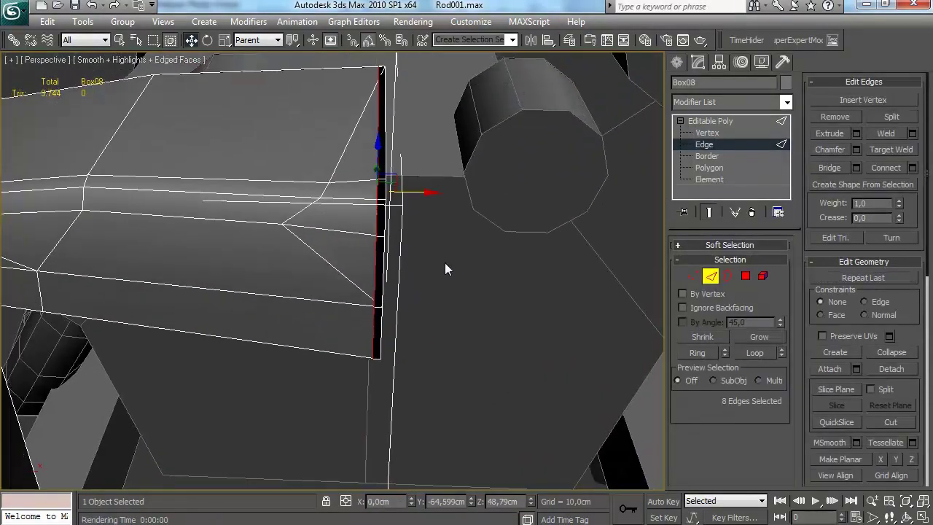
Extend the shell half's open centre border about 0.06 cm along X
left_click(728, 276)
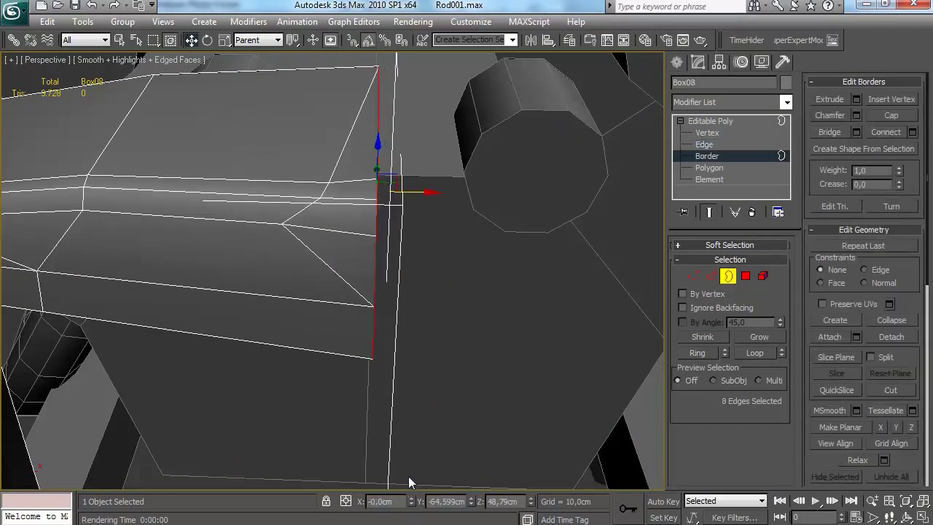
middle_click_drag(369, 474, 370, 403)
scroll(456, 338, "down", 5)
middle_click_drag(379, 230, 374, 329)
scroll(375, 328, "up", 3)
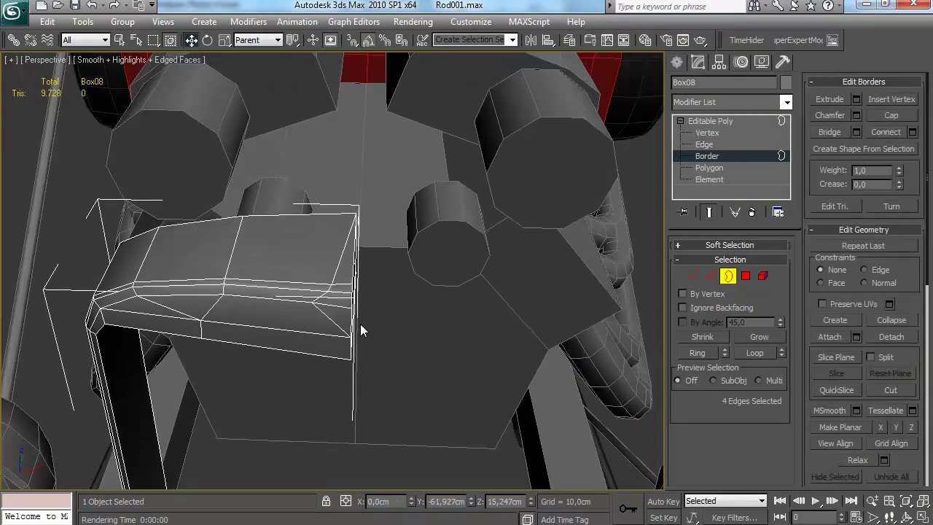
left_click(359, 296)
scroll(373, 313, "up", 3)
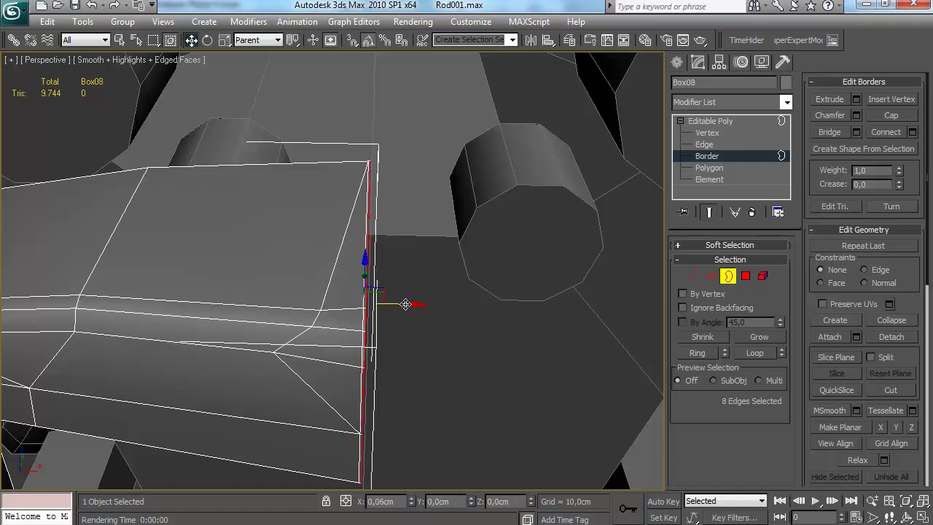
Select all polygons of the shell half and unify their smoothing groups
left_click(745, 276)
scroll(500, 323, "down", 5)
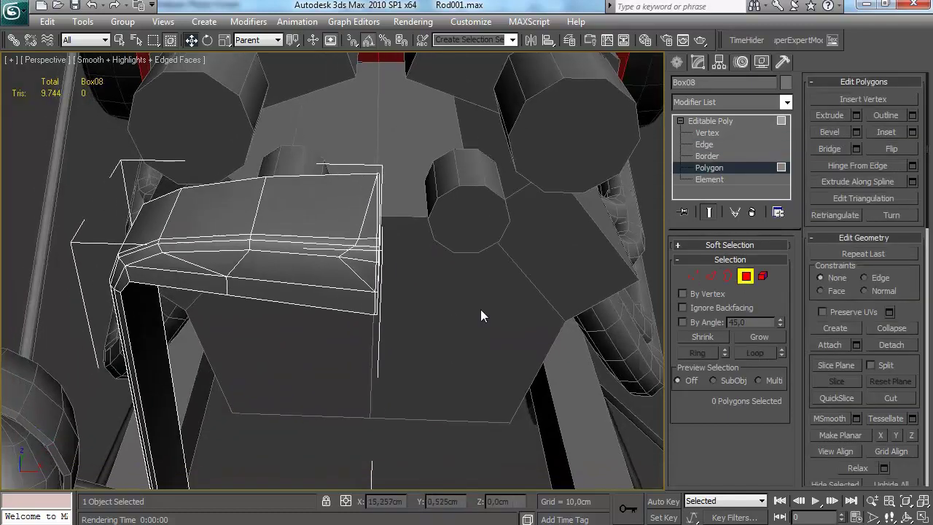
key("ctrl+a")
scroll(809, 305, "down", 10)
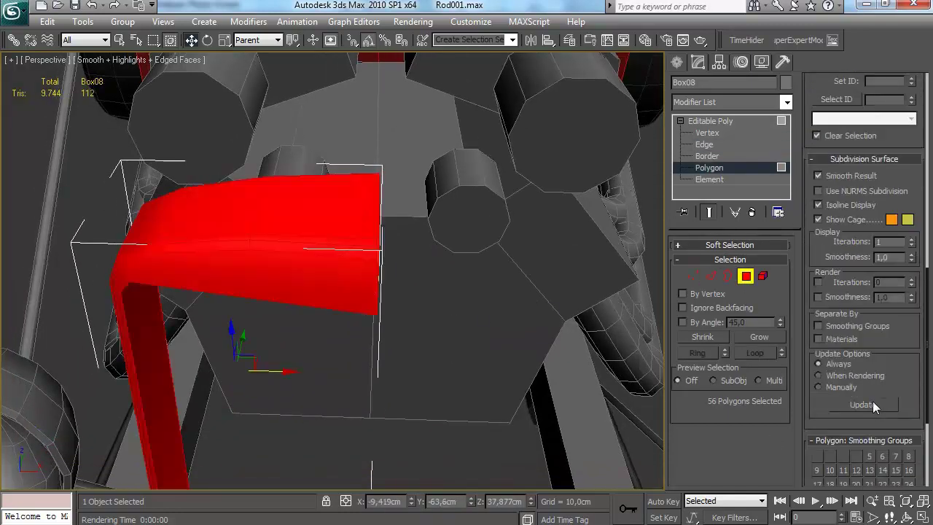
left_click(448, 442)
middle_click_drag(448, 441, 430, 328, "alt")
Leave polygon editing, enable pivot-only adjustment for the shell and undo the last change
key("F4")
left_click(745, 275)
left_click(750, 102)
left_click(718, 63)
left_click(730, 155)
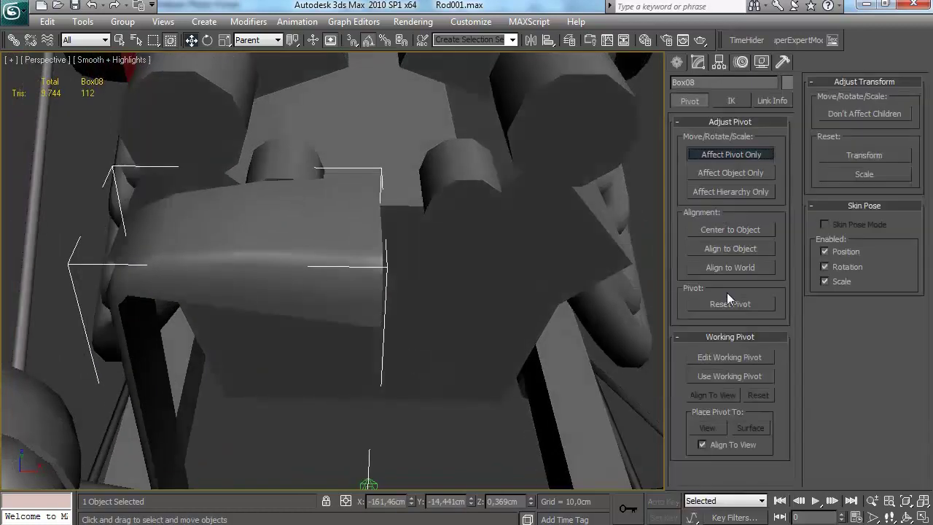
middle_click_drag(416, 398, 418, 354)
middle_click_drag(353, 486, 342, 393)
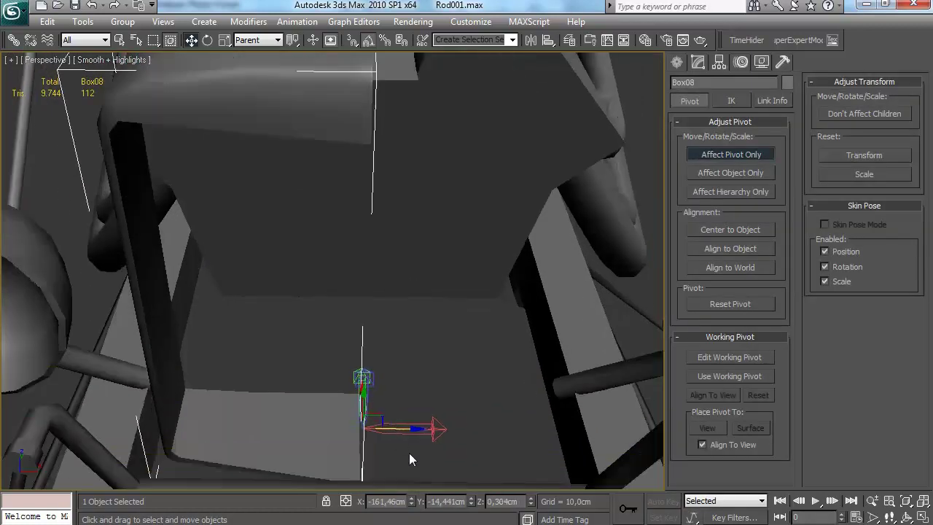
key("ctrl+z")
Set the reference coordinate system to World and end the shell's pivot-only adjustment
middle_click_drag(408, 439, 337, 376, "alt")
left_click(274, 41)
left_click(248, 72)
middle_click_drag(408, 437, 427, 453, "alt")
left_click(720, 156)
middle_click_drag(427, 244, 492, 328, "alt")
Mirror the shell half with a Symmetry modifier using the Flip option and deselect it
left_click(697, 62)
left_click(720, 100)
key("u")
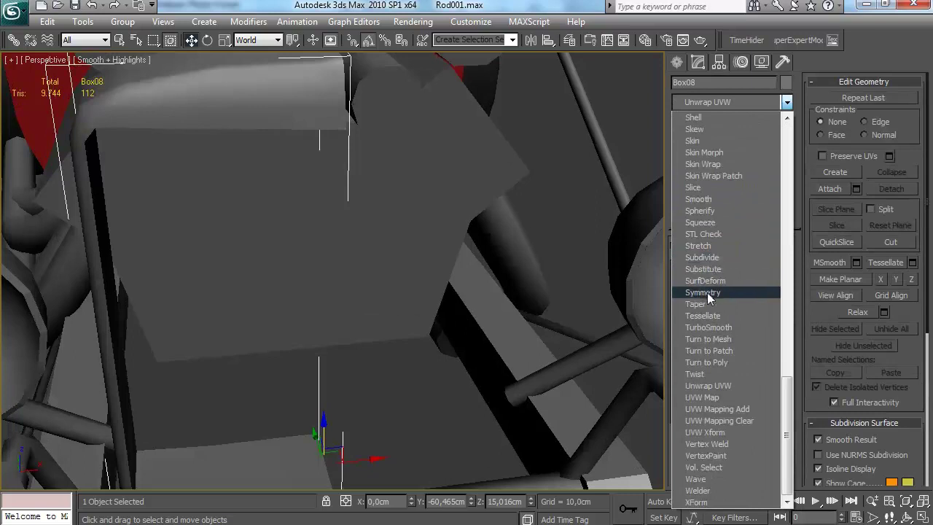
left_click(702, 292)
left_click(701, 287)
left_click(524, 338)
middle_click_drag(496, 295, 483, 304, "alt")
scroll(466, 292, "down", 5)
middle_click_drag(408, 255, 370, 250, "alt")
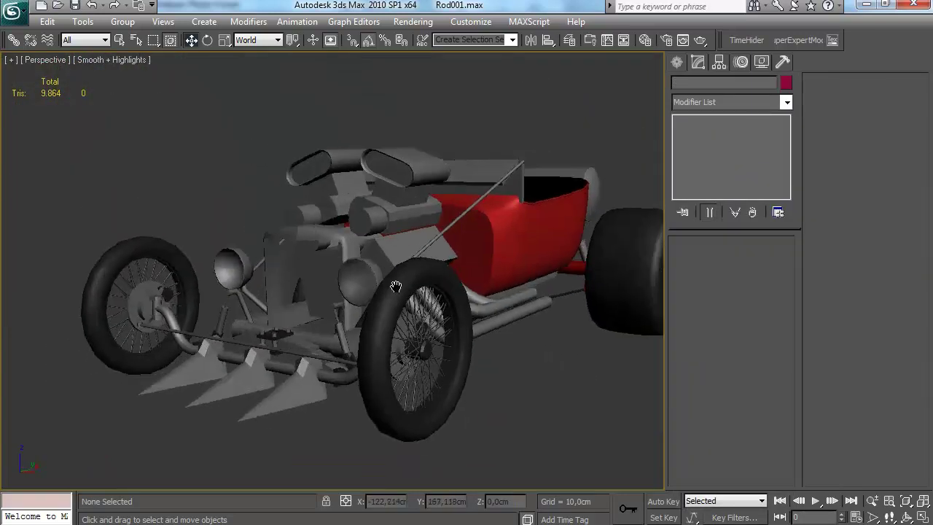
Turn the hidden triangle edges on the shell's arch and leave polygon editing
scroll(445, 309, "up", 10)
key("F4")
left_click(430, 291)
middle_click_drag(342, 304, 435, 298, "alt")
left_click(710, 179)
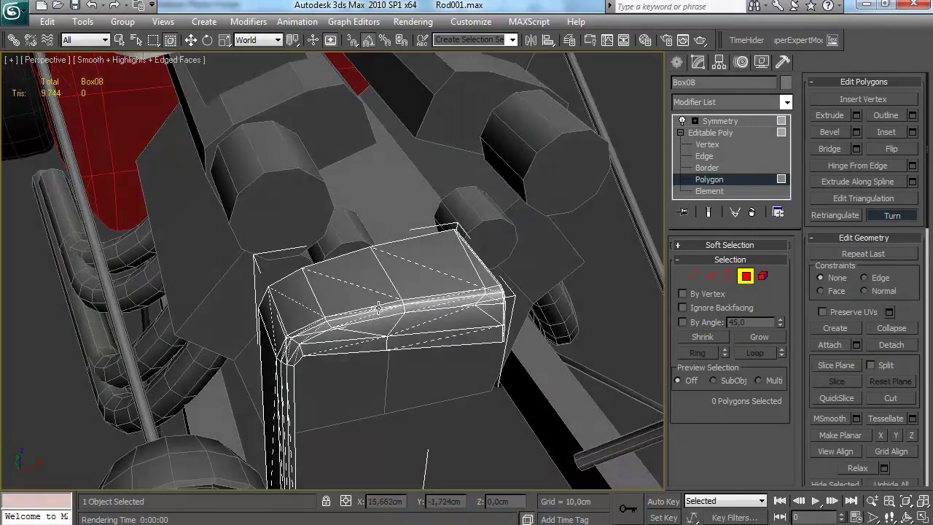
middle_click_drag(304, 312, 344, 298, "alt")
middle_click_drag(301, 382, 263, 351, "alt")
key("w")
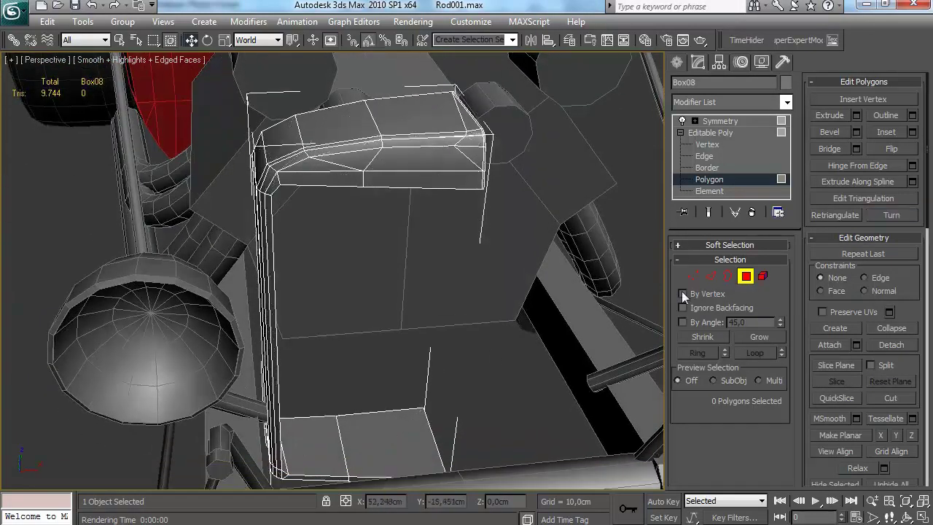
left_click(744, 275)
left_click(621, 308)
Create a spline shape from the front edges around the shell half's inner opening
scroll(410, 315, "down", 3)
key("F4")
scroll(410, 314, "down", 6)
middle_click_drag(427, 254, 375, 289, "alt")
scroll(375, 289, "up", 3)
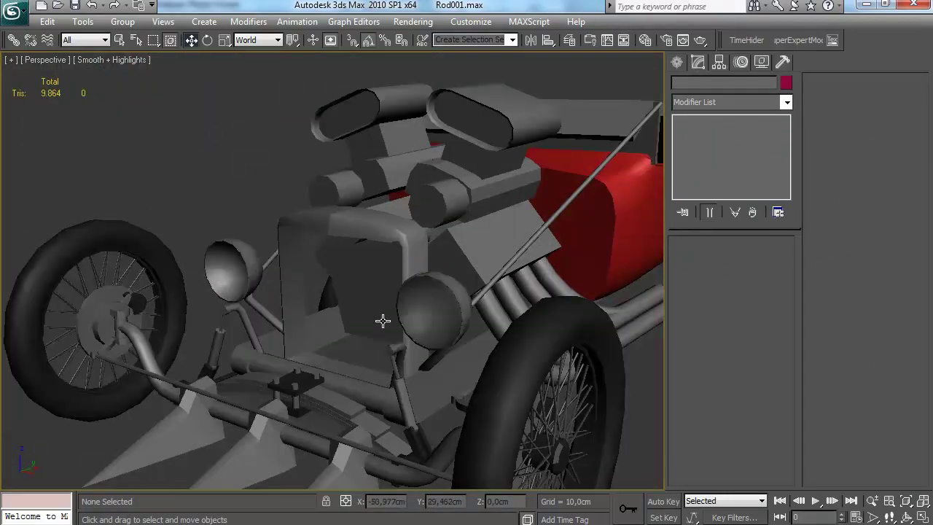
middle_click_drag(335, 277, 381, 304, "alt")
scroll(395, 249, "up", 5)
left_click(397, 249)
left_click(712, 157)
key("F4")
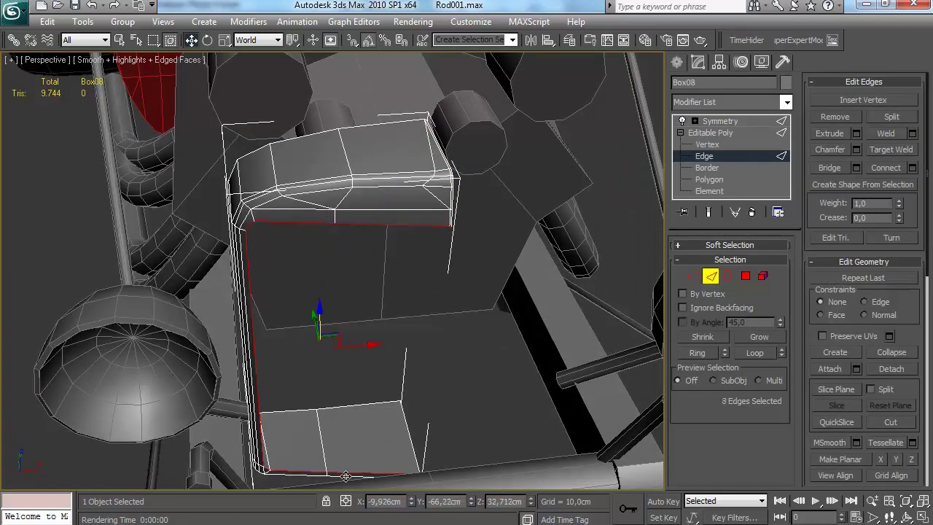
left_click(863, 185)
left_click(625, 389)
left_click(571, 410)
key("2")
Set the new trim spline's render thickness to 0.48 cm and check it on the car without edged faces
left_click(261, 388)
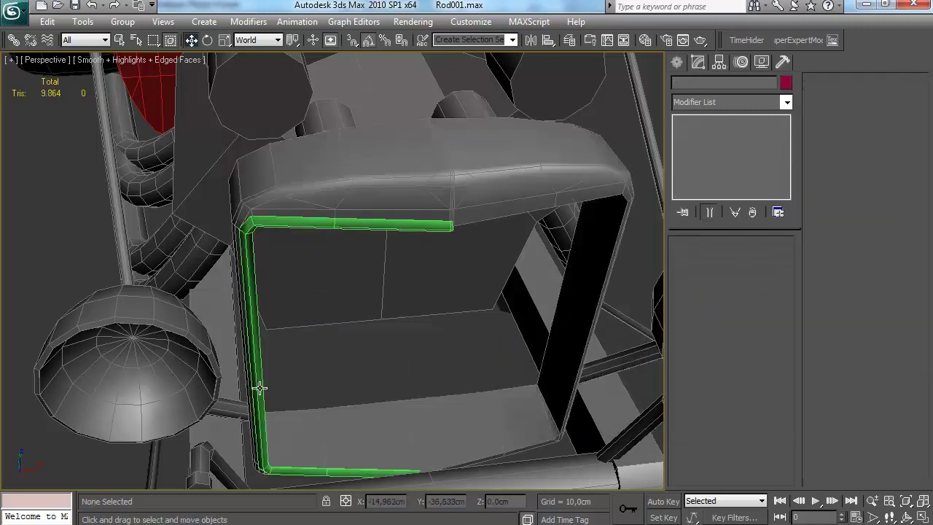
left_click_drag(772, 349, 764, 369)
middle_click_drag(455, 227, 679, 297, "alt")
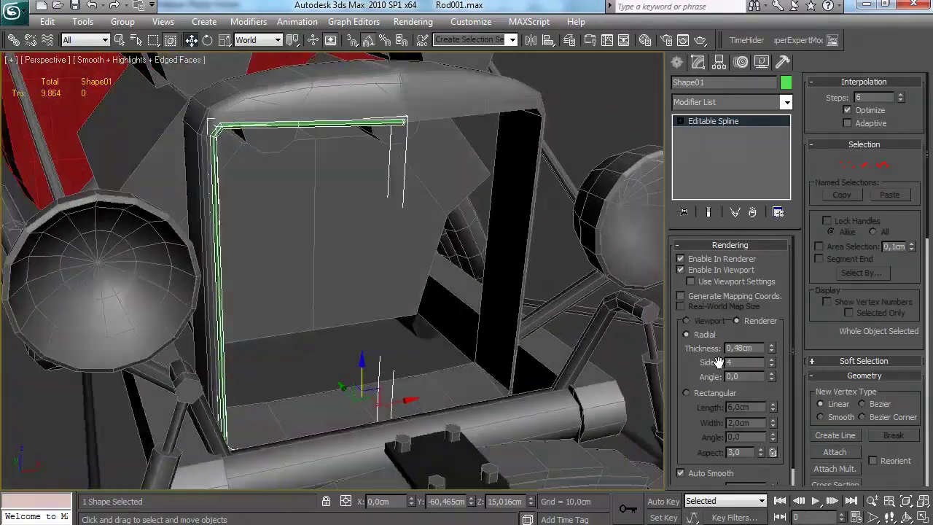
middle_click_drag(313, 231, 410, 296, "alt")
key("F4")
key("ctrl+d")
scroll(422, 309, "down", 5)
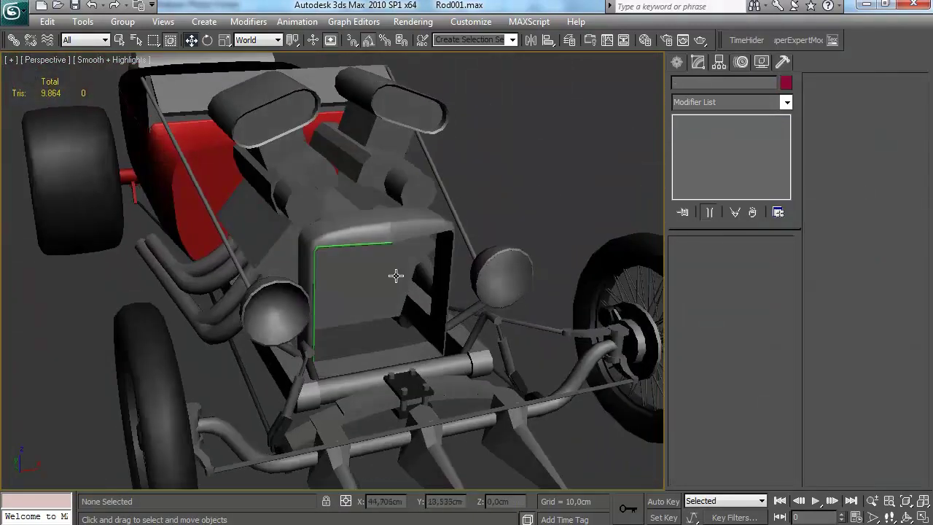
scroll(410, 296, "up", 5)
Change the trim spline's object colour to grey
left_click(288, 406)
left_click(786, 83)
left_click(531, 302)
left_click(540, 349)
Mirror the trim spline to the other half of the shell with a Symmetry modifier
middle_click_drag(390, 388, 688, 158, "alt")
left_click(729, 102)
scroll(728, 322, "down", 10)
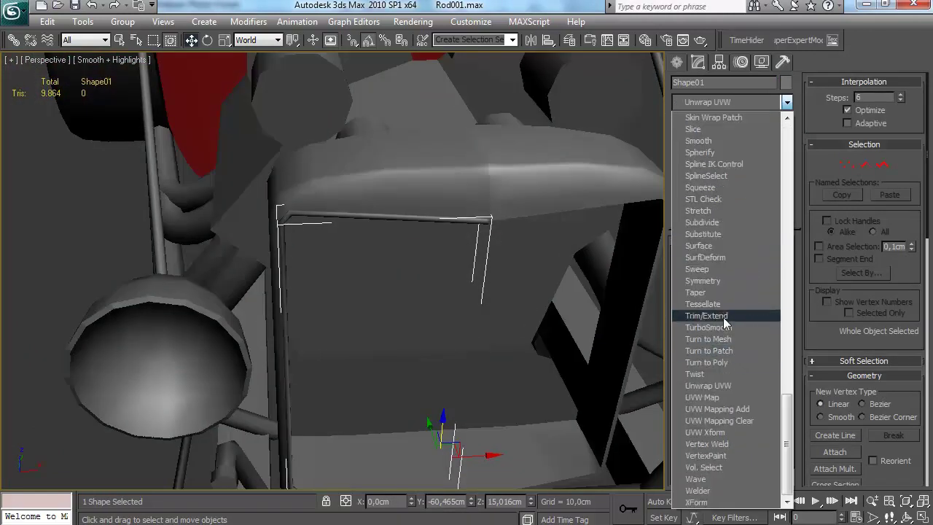
left_click(726, 280)
middle_click_drag(499, 379, 503, 331, "alt")
scroll(558, 319, "down", 4)
Create a plane in the front view covering one half of the radiator shell's opening
left_click(677, 62)
left_click(759, 216)
middle_click_drag(421, 266, 408, 270, "alt")
key("alt+w")
middle_click(117, 258)
middle_click(104, 138)
key("alt+w")
key("F3")
middle_click_drag(487, 62, 676, 139)
left_click(707, 143)
middle_click_drag(393, 182, 421, 165)
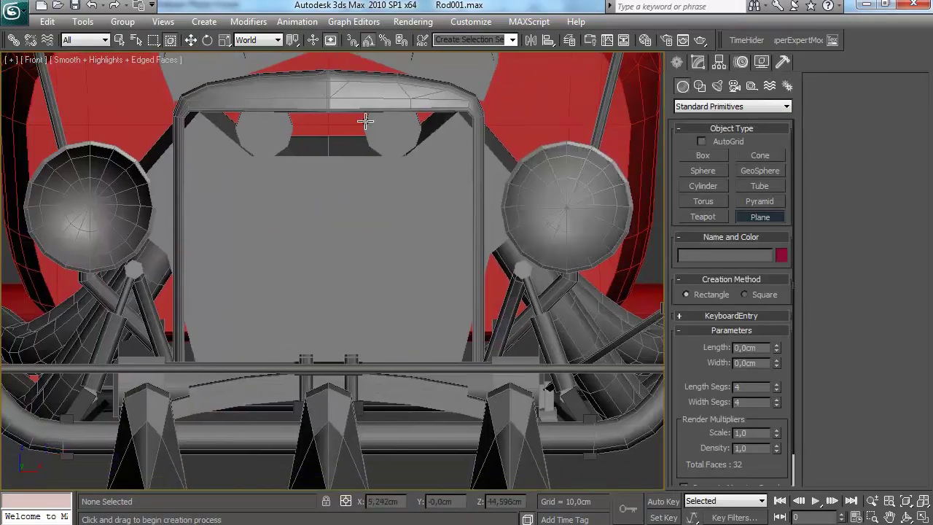
left_click_drag(183, 389, 183, 391)
key("w")
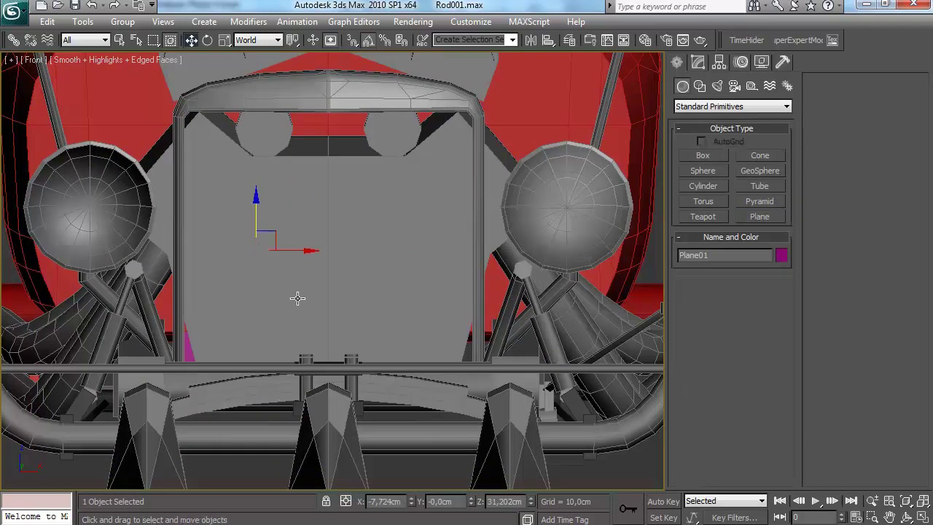
Move the new plane forward in the perspective view to the front of the radiator shell
key("alt+w")
middle_click(458, 299)
key("alt+w")
middle_click_drag(458, 299, 406, 289, "alt")
left_click_drag(371, 125, 175, 322)
middle_click_drag(175, 322, 503, 272, "alt")
Try to convert the segmented plane to an Editable Poly and edit its outer side edge
left_click(697, 62)
right_click(698, 127)
left_click(729, 129)
right_click(731, 121)
left_click(744, 231)
key("2")
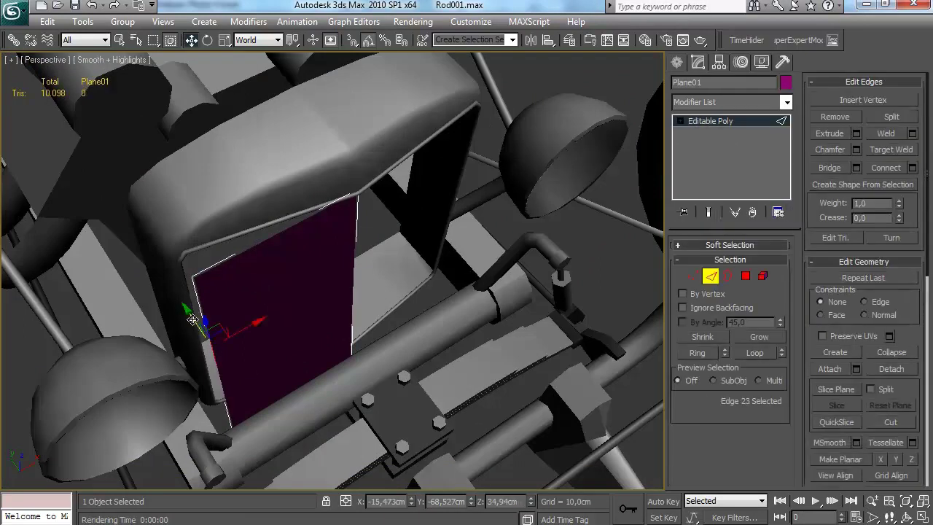
key("ctrl+z")
Convert the plane to an Editable Poly made of one polygon and shift its outer side edge toward the shell
right_click(707, 152)
left_click(761, 230)
key("2")
key("F4")
middle_click_drag(209, 339, 254, 322)
left_click_drag(217, 322, 201, 296)
middle_click_drag(202, 297, 248, 244, "alt")
left_click(708, 278)
Align the plane's orientation to the radiator shell on the X, Y and Z axes without aligning its position
left_click(548, 40)
left_click(376, 181)
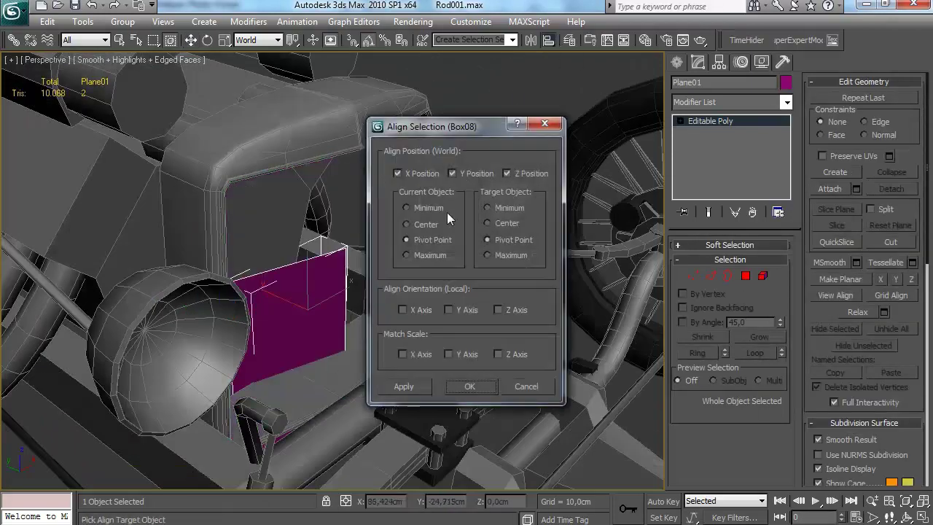
left_click(431, 174)
left_click(475, 174)
left_click(528, 174)
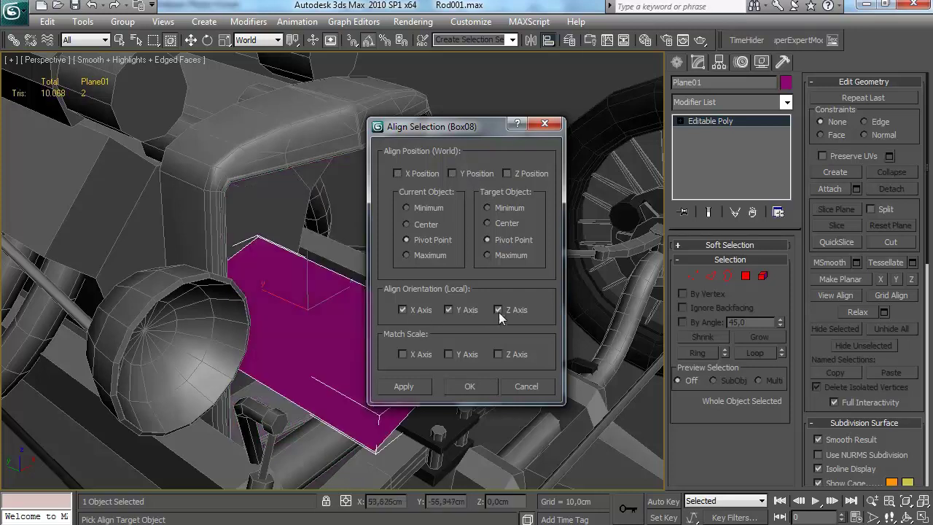
left_click(470, 386)
Rotate the plane upright so it fills the shell's opening again
left_click_drag(320, 293, 341, 357)
middle_click_drag(349, 336, 240, 297, "alt")
key("w")
Move the plane's upper and outer side edges to fit the shell's inner frame
middle_click_drag(317, 293, 267, 232, "alt")
key("2")
left_click_drag(254, 240, 255, 239)
middle_click_drag(284, 226, 331, 273, "alt")
scroll(343, 196, "up", 3)
left_click_drag(234, 311, 228, 309)
middle_click_drag(269, 291, 294, 465, "alt")
Move the plane's bottom edge about 1.04 cm down to the frame's lower bar and fine-tune its fit
left_click(293, 465)
scroll(368, 415, "up", 2)
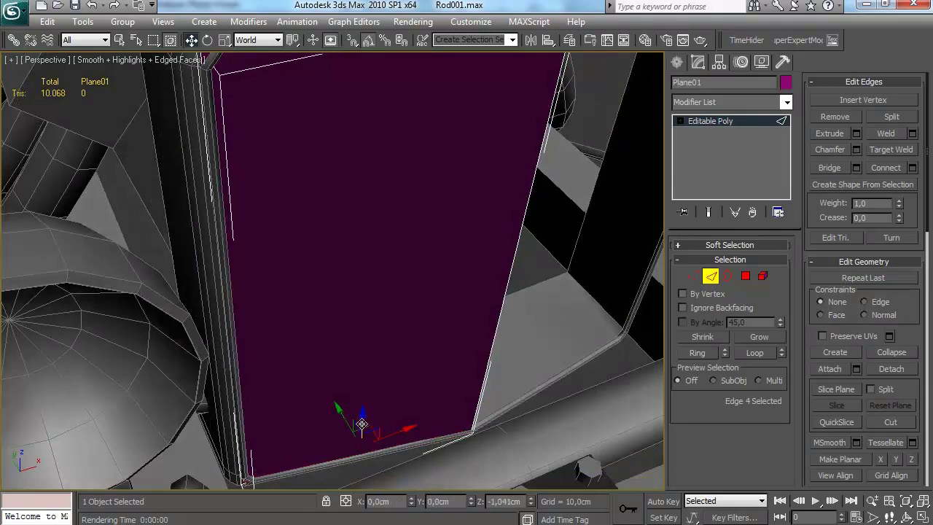
middle_click_drag(361, 425, 375, 333, "alt")
key("2")
left_click_drag(371, 328, 369, 325)
Mirror the fitted plane with a Symmetry modifier and place its mirror at the car's centre line
middle_click_drag(370, 325, 497, 259, "alt")
left_click(276, 255)
scroll(497, 259, "down", 3)
left_click(358, 281)
left_click(731, 103)
scroll(722, 379, "down", 20)
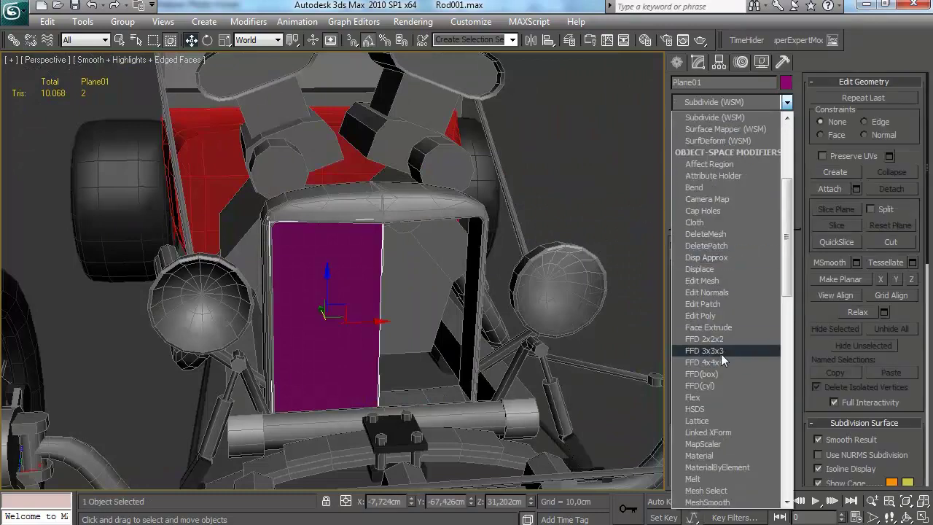
left_click(732, 293)
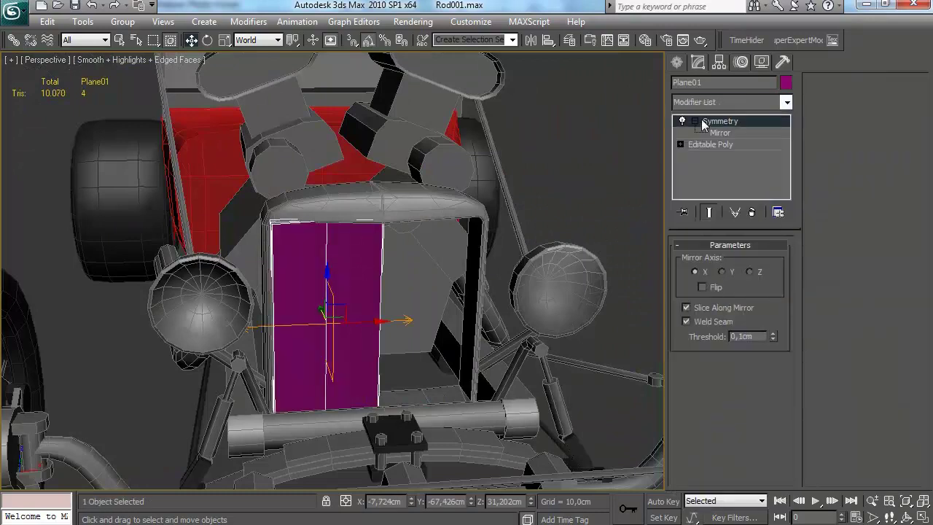
right_click(413, 502)
Set the radiator panel's object colour to the dark grey custom colour
left_click(677, 63)
left_click(780, 255)
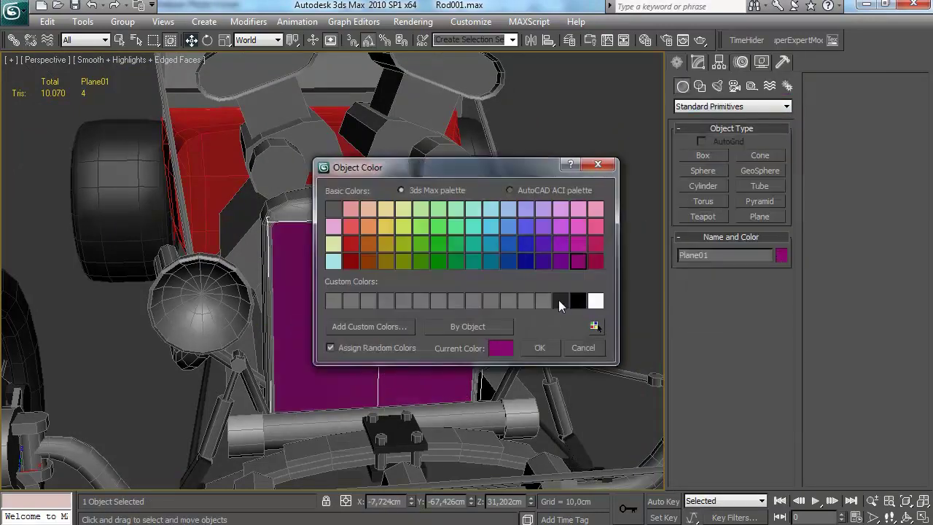
left_click(569, 298)
left_click(540, 348)
left_click(585, 345)
middle_click_drag(569, 305, 463, 264, "alt")
Add a Smooth modifier to the radiator panel with Auto Smooth on and a threshold of about 18.6
left_click(697, 63)
left_click(732, 102)
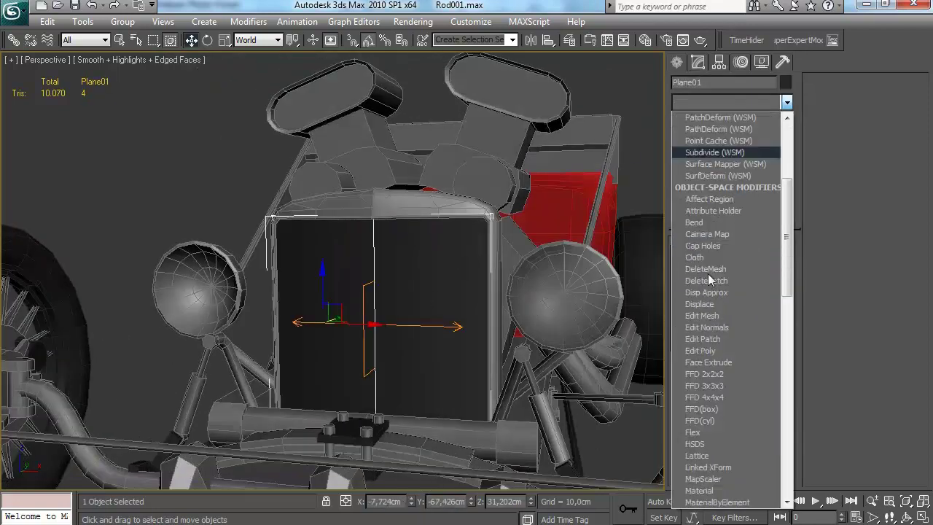
scroll(713, 371, "down", 10)
left_click(703, 207)
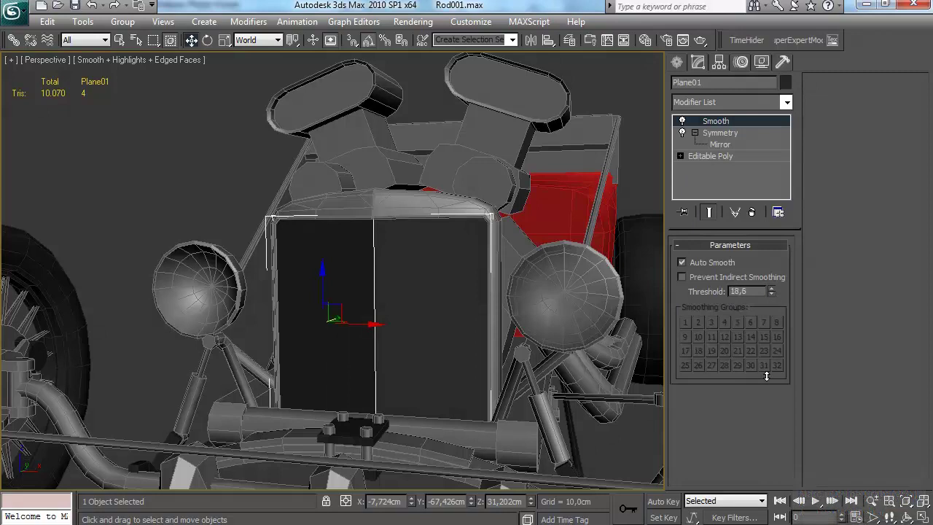
Deselect the panel, turn off the edged-faces display and inspect the car's front end
left_click(677, 63)
left_click(641, 95)
middle_click_drag(271, 232, 296, 233, "alt")
key("F4")
scroll(296, 233, "down", 5)
scroll(356, 214, "up", 3)
middle_click_drag(415, 255, 427, 240, "alt")
middle_click_drag(367, 284, 372, 293)
Quit the Steam client running in the background
left_click(798, 523)
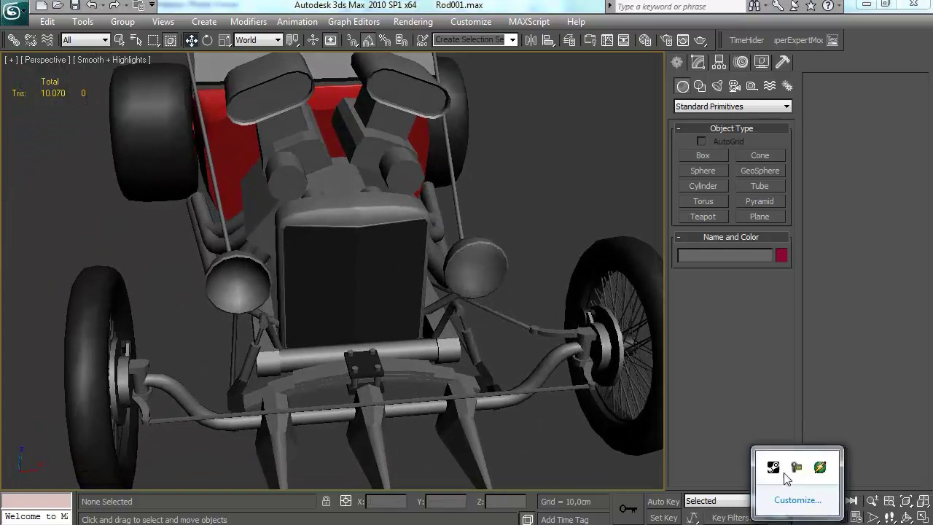
right_click(774, 469)
left_click(789, 459)
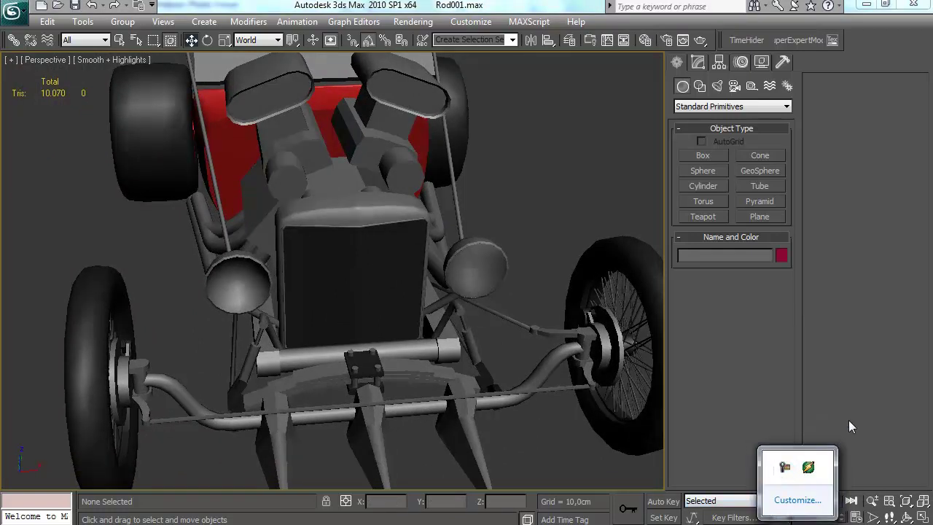
left_click(848, 421)
Create an 8-sided cylinder on the radiator shell's top as a cap, about 1.785 cm in radius and 1.048 cm high
middle_click_drag(275, 216, 505, 200, "alt")
left_click(703, 186)
key("w")
left_click(310, 352)
left_click(470, 385)
middle_click_drag(371, 309, 263, 345, "alt")
left_click(698, 63)
middle_click_drag(408, 298, 355, 297, "alt")
left_click_drag(783, 262, 783, 253)
middle_click_drag(422, 275, 289, 314, "alt")
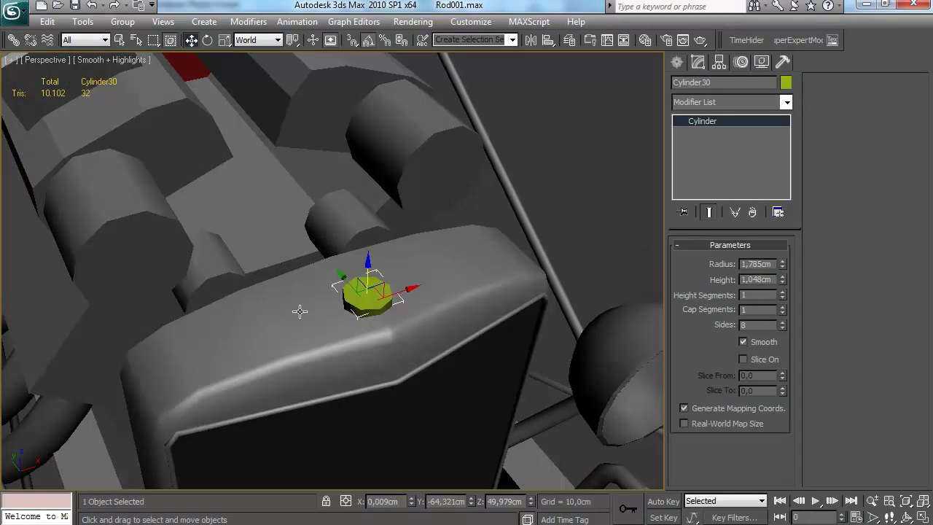
Convert the cap cylinder to an editable poly
left_click(711, 103)
left_click(712, 105)
right_click(351, 303)
mouse_move(417, 422)
left_click(554, 437)
Delete the cap's hidden bottom polygon and select its top polygon with the Scale tool, then leave polygon editing
left_click(745, 275)
middle_click_drag(466, 306, 439, 235, "alt")
left_click_drag(425, 301, 317, 329)
mouse_move(328, 335)
middle_mouse_down("alt")
mouse_move(382, 313)
mouse_move(287, 341)
mouse_move(398, 279)
mouse_move(372, 352)
mouse_move(395, 334)
mouse_move(368, 320)
mouse_move(386, 310)
mouse_move(340, 342)
middle_mouse_up("alt")
key("Delete")
key("4")
left_click(763, 277)
left_click(334, 320)
key("r")
key("5")
left_click(627, 172)
left_click(677, 62)
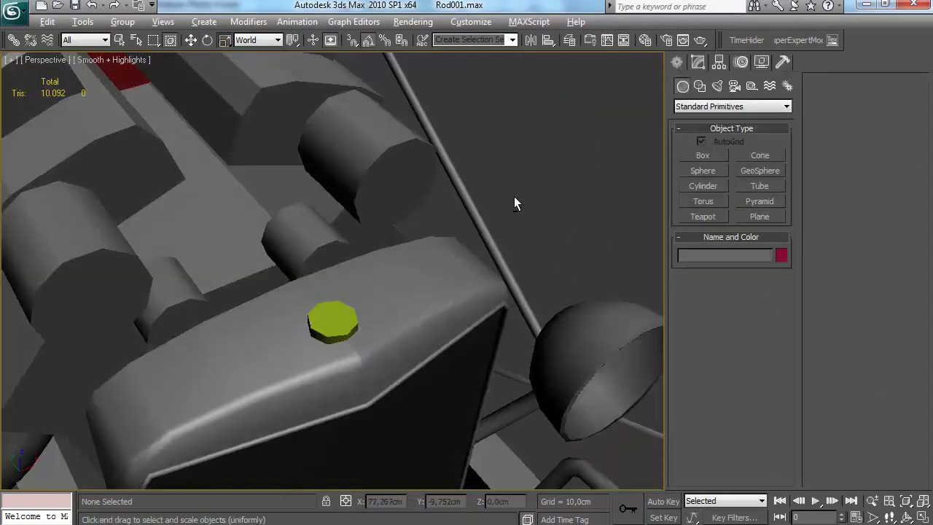
Draw a circle spline of about 1.318 cm radius in the front view, centred above the radiator cap with AutoGrid off
middle_click_drag(561, 193, 535, 177, "alt")
left_click(700, 87)
left_click(703, 167)
left_click(703, 183)
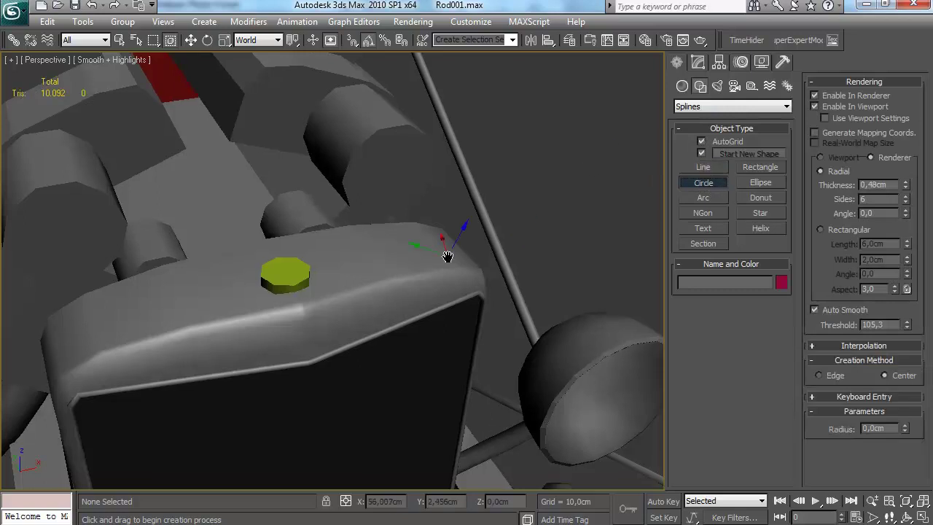
key("alt+w")
middle_click(131, 135)
key("alt+w")
scroll(284, 308, "up", 3)
middle_click_drag(284, 309, 301, 381)
scroll(301, 382, "up", 2)
key("F3")
left_click(717, 138)
middle_click_drag(370, 167, 360, 171)
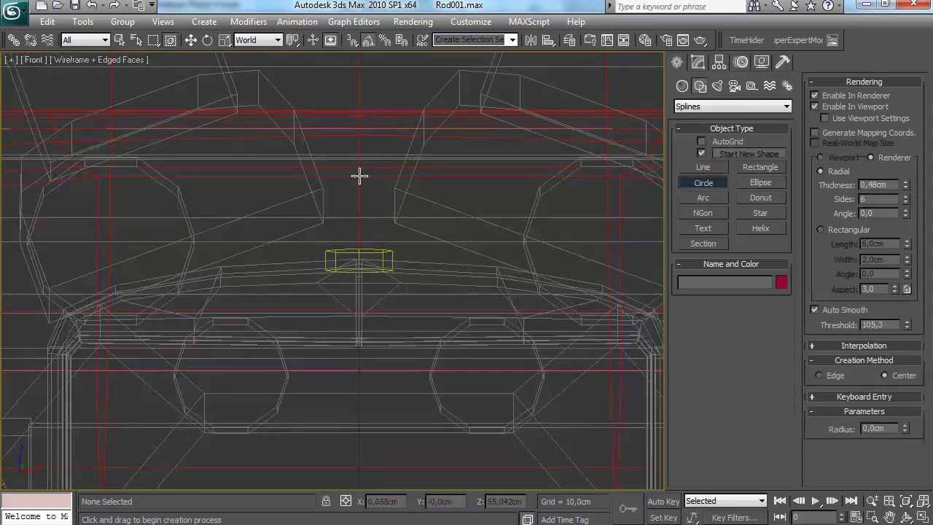
left_click_drag(376, 161, 377, 159)
right_click(425, 164)
Give the circle a radial thickness of 0.16 cm with 3 sides and reduce its interpolation steps to 1
left_click(697, 62)
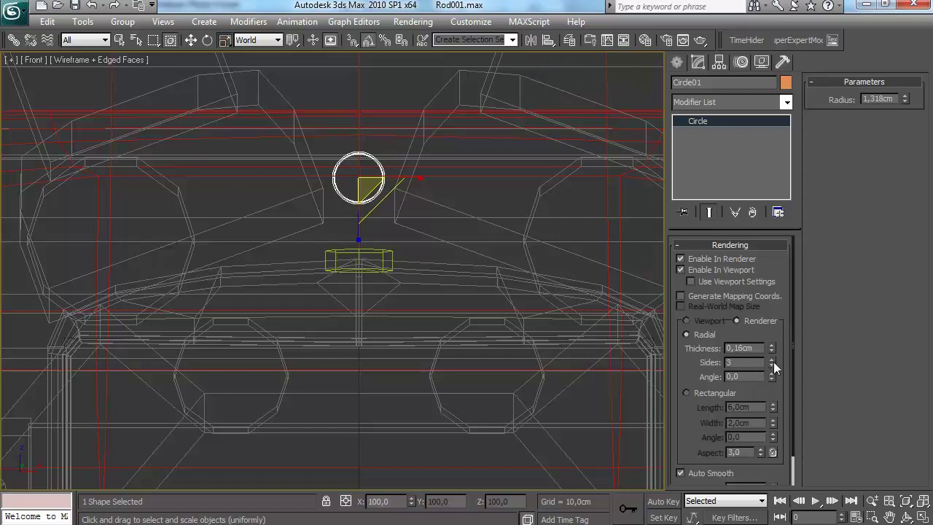
scroll(764, 426, "down", 2)
left_click(736, 476)
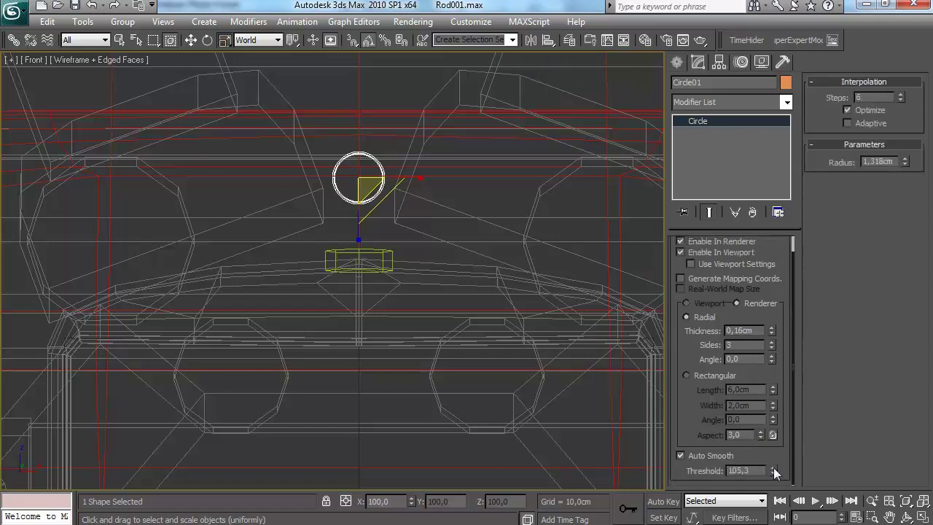
middle_click_drag(459, 157, 444, 171)
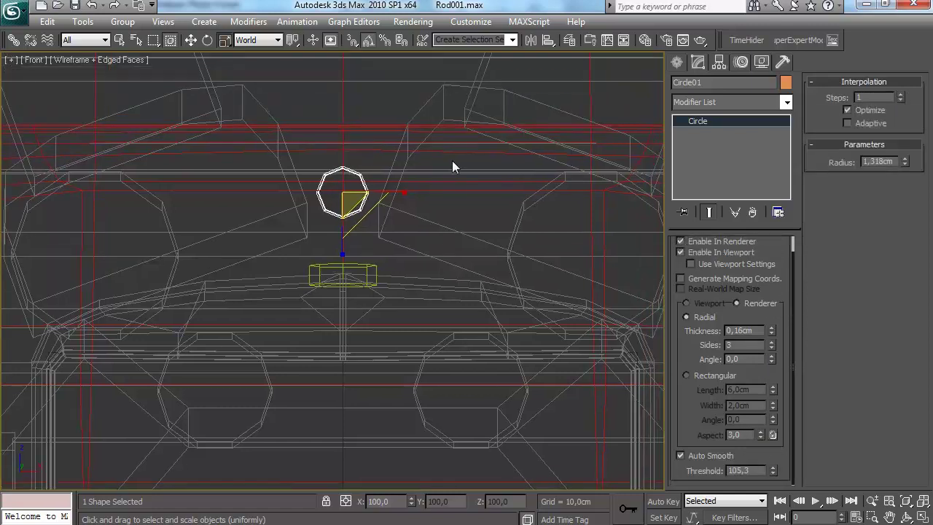
right_click(719, 116)
left_click(721, 120)
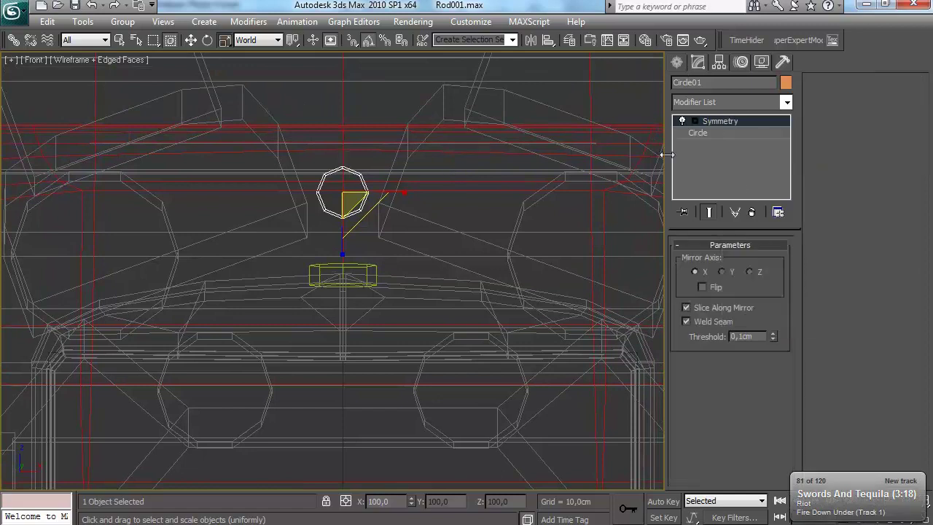
key("ctrl+z")
Convert the circle to an editable spline and add a horizontal crossbar and a vertical stem reaching down to the cap
right_click(711, 119)
left_click(761, 213)
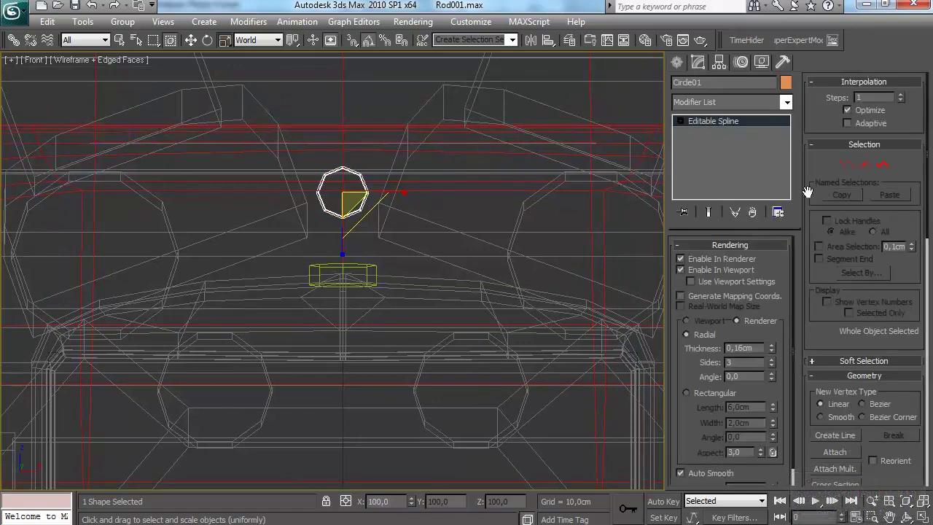
left_click(361, 262, "shift")
right_click(360, 242, "shift")
right_click(350, 209)
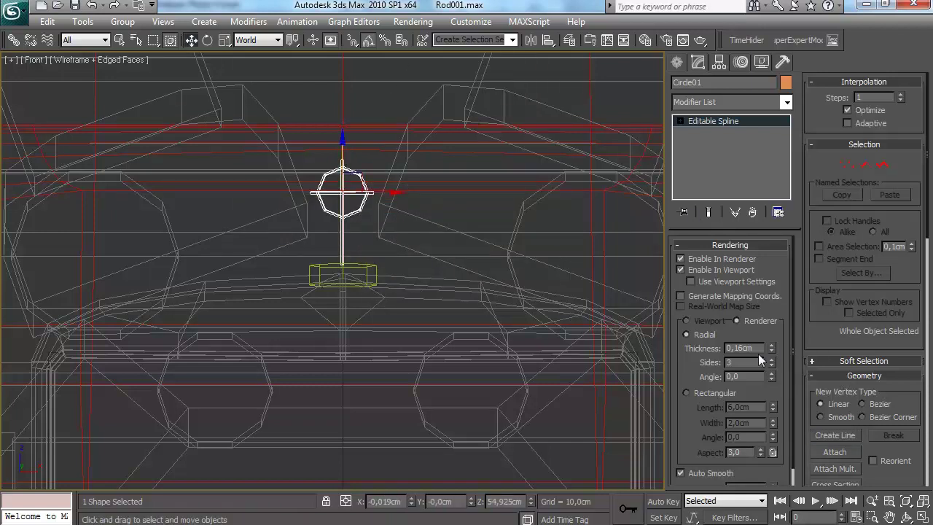
Set the ornament's radial thickness to 0.41 cm with 4 sides and centre its ring at X 0
scroll(482, 226, "up", 3)
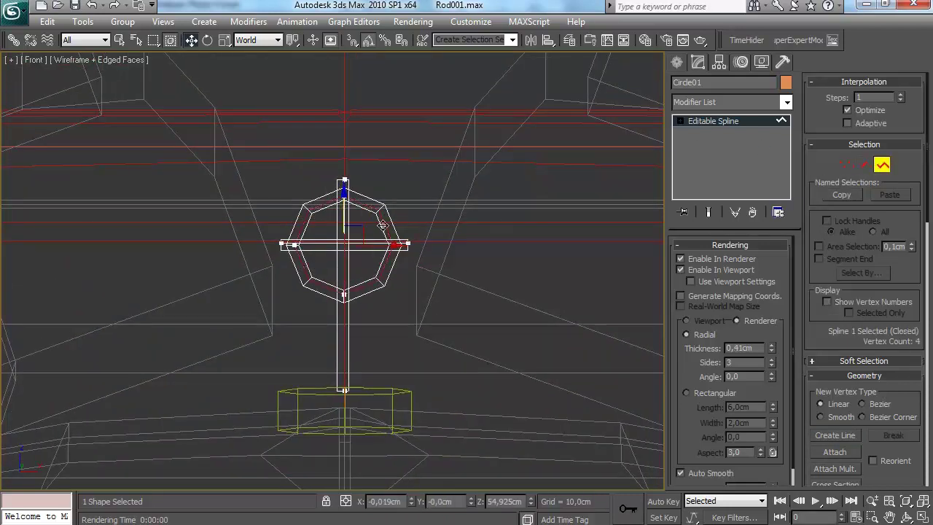
middle_click_drag(396, 319, 376, 323)
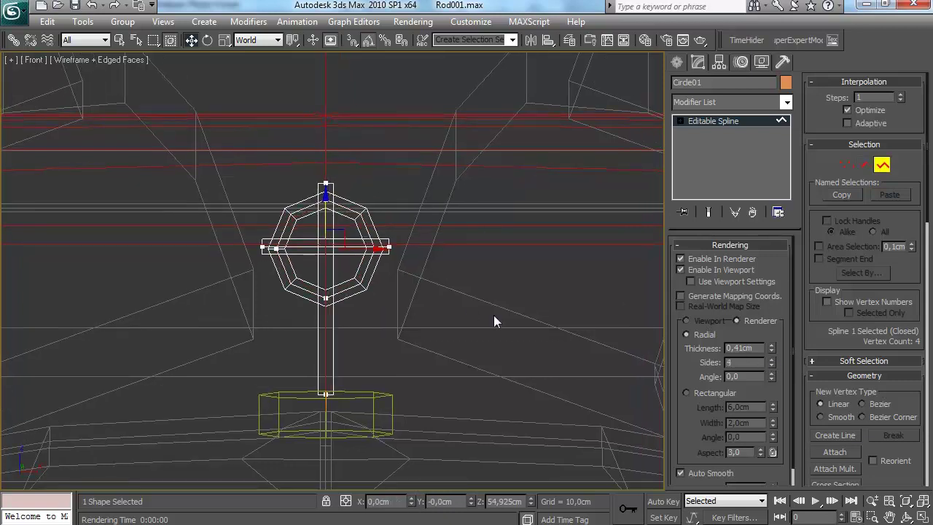
left_click(883, 167)
Increase the ornament's radial thickness to about 0.63 cm and check its look in the perspective view
key("alt+w")
left_click(677, 63)
middle_click_drag(334, 213, 437, 349, "alt")
key("alt+w")
left_click_drag(557, 338, 560, 340)
middle_click_drag(560, 340, 522, 303, "alt")
scroll(456, 290, "down", 5)
scroll(522, 303, "up", 5)
middle_click_drag(522, 303, 462, 305, "alt")
scroll(462, 305, "up", 2)
left_click(697, 62)
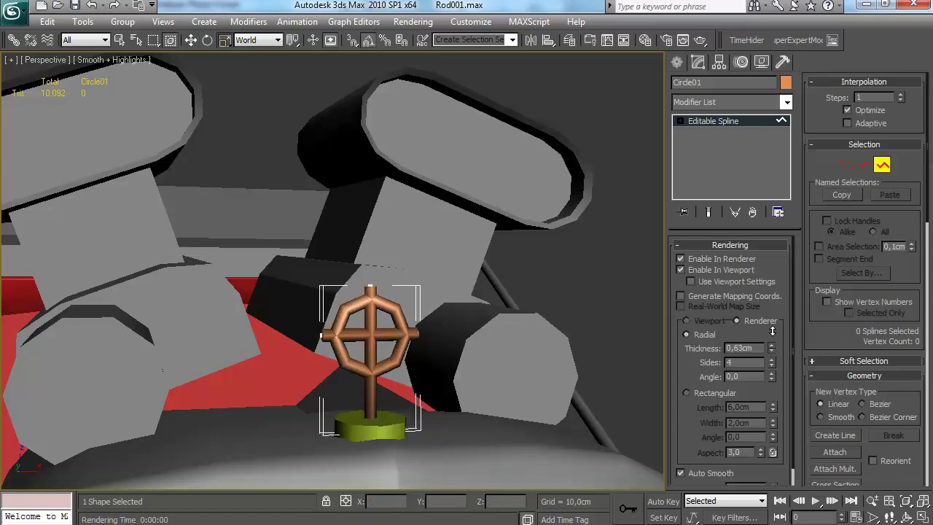
middle_click_drag(583, 357, 586, 373, "alt")
scroll(564, 250, "down", 6)
middle_click_drag(486, 244, 554, 225, "alt")
left_click(677, 62)
left_click(466, 146)
Select the ornament and add an Edit Poly modifier to it
middle_click_drag(466, 147, 401, 266, "alt")
scroll(358, 280, "up", 8)
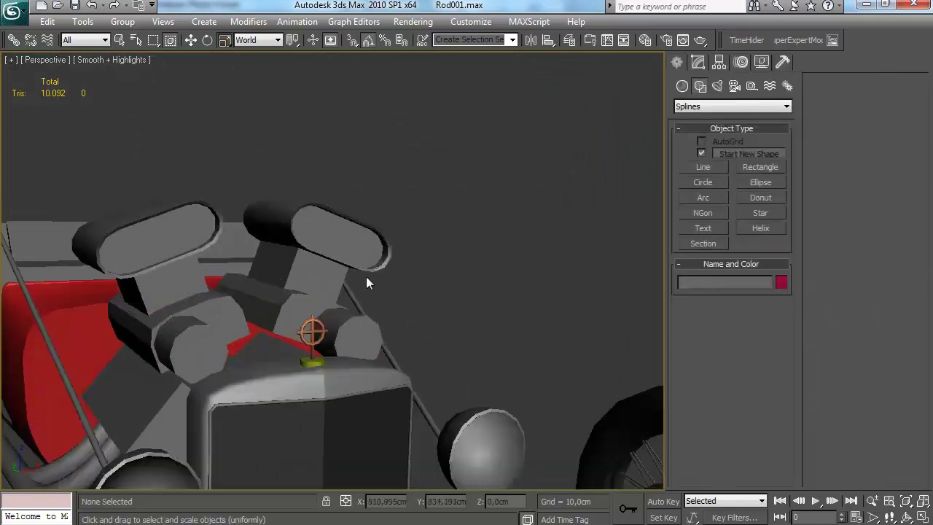
left_click(330, 266)
left_click(697, 62)
middle_click_drag(489, 215, 472, 219, "alt")
left_click(472, 219)
left_click(319, 294)
left_click(730, 102)
scroll(728, 160, "down", 6)
left_click(724, 151)
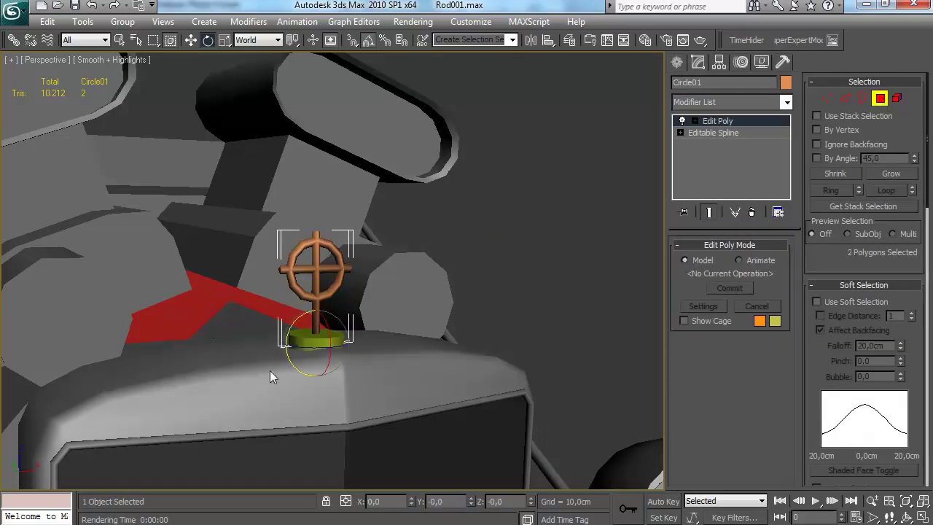
Remove the ornament's hidden bottom end face and select the outer end faces of its bars
left_click_drag(314, 291, 314, 293)
middle_click_drag(314, 293, 311, 290, "alt")
middle_click_drag(682, 61, 318, 150, "alt")
left_click_drag(292, 223, 326, 242)
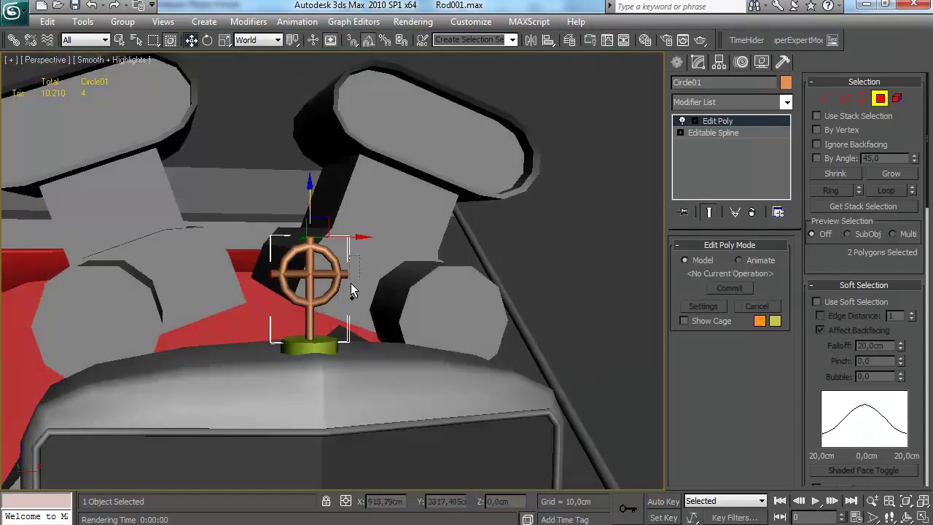
scroll(811, 393, "down", 10)
left_click(825, 377)
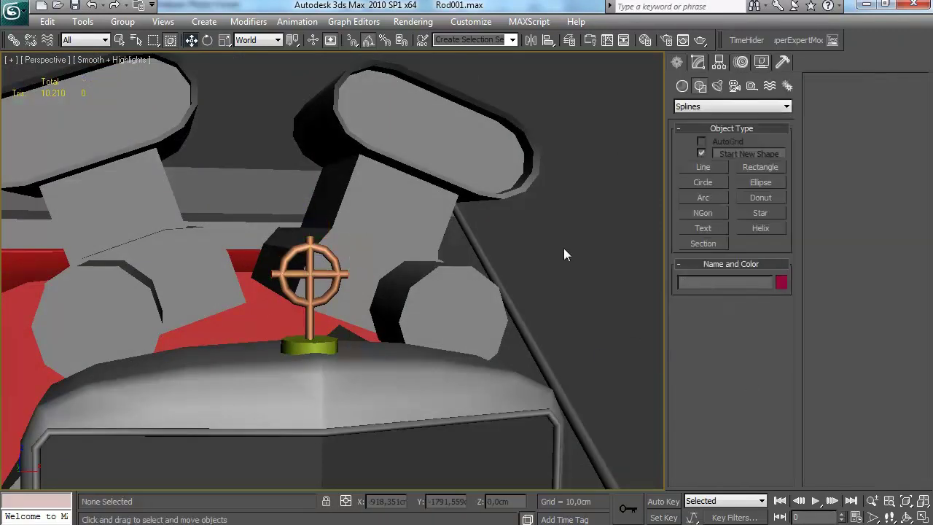
Set the ornament's object colour to the dark grey custom colour
middle_click_drag(561, 253, 292, 319, "alt")
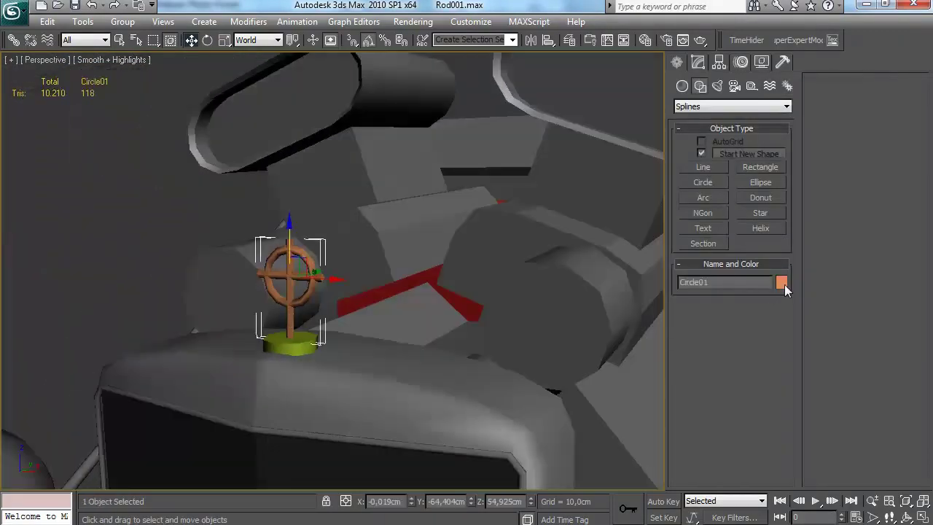
left_click(781, 283)
left_click(558, 303)
left_click(538, 348)
Set the radiator cap's object colour to the custom mid grey and deselect it
middle_click_drag(205, 335, 187, 322, "alt")
left_click(781, 283)
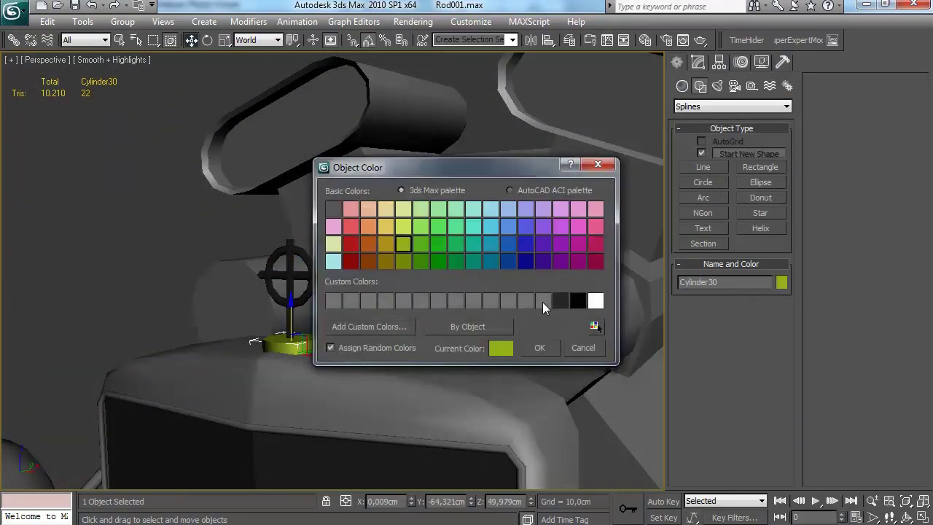
left_click(543, 302)
left_click(540, 347)
left_click(153, 279)
scroll(182, 274, "down", 6)
middle_click_drag(237, 263, 387, 279, "alt")
scroll(182, 277, "up", 5)
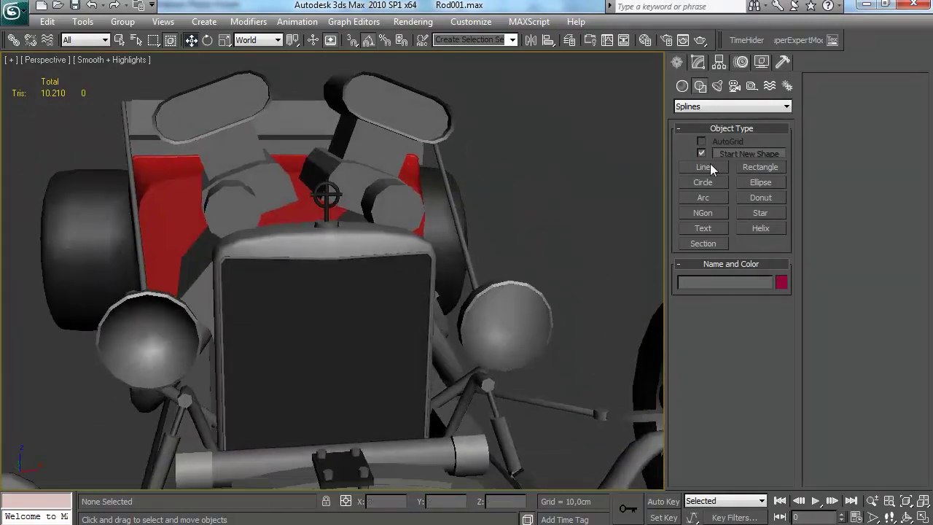
Create a narrow upright box in the front view beside the car body, about 12.8 cm long and 1.1 cm wide
left_click(682, 86)
left_click(703, 156)
middle_click_drag(486, 234, 401, 267, "alt")
scroll(472, 242, "down", 5)
key("alt+w")
right_click(111, 150)
key("alt+w")
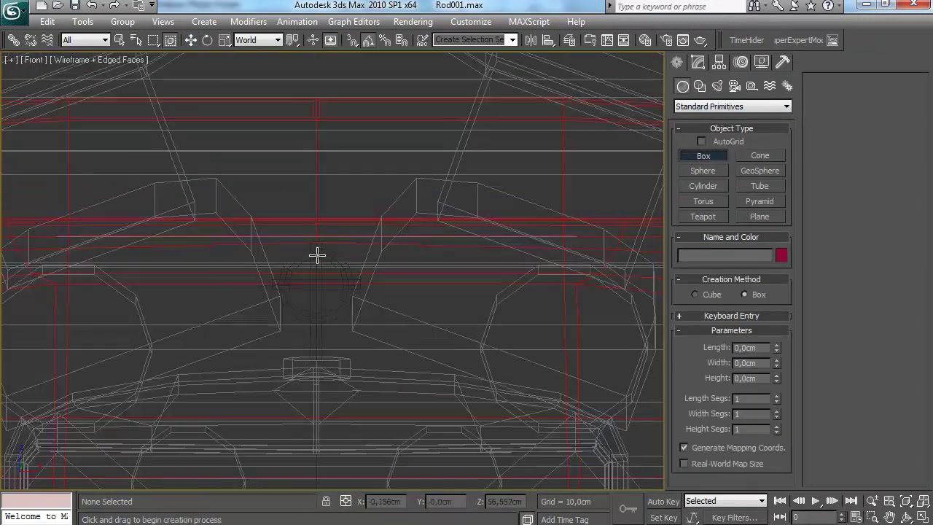
scroll(350, 215, "down", 7)
key("F3")
middle_click_drag(375, 203, 384, 189)
scroll(389, 211, "down", 3)
middle_click_drag(394, 236, 346, 246)
scroll(344, 248, "up", 4)
left_click_drag(387, 248, 389, 256)
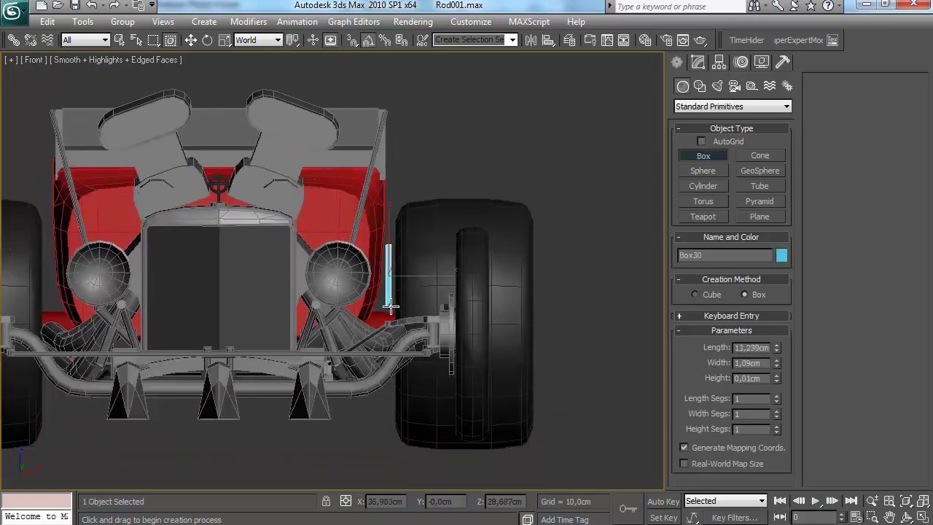
left_click_drag(390, 304, 390, 305)
left_click(390, 305)
Move the narrow box in front of the radiator, to about X 4.868 cm and Y -93.119 cm
key("w")
key("p")
middle_click_drag(529, 255, 470, 293, "alt")
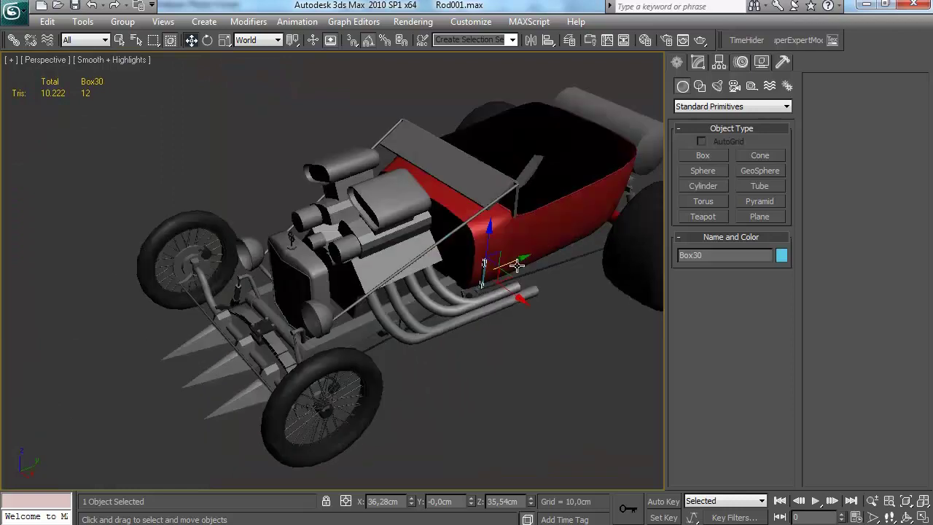
middle_click_drag(312, 341, 331, 359, "alt")
left_click_drag(231, 358, 226, 359)
middle_click_drag(295, 335, 308, 327)
key("alt+w")
right_click(124, 139)
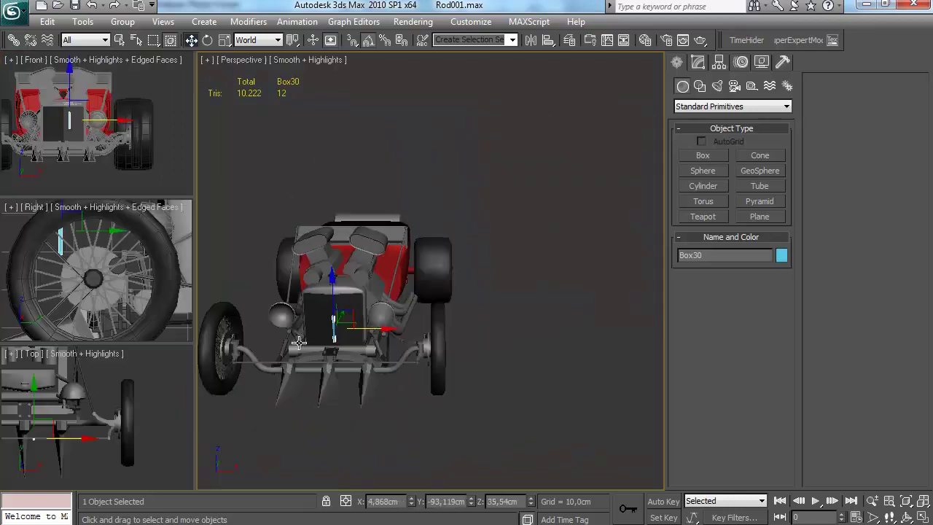
key("alt+w")
key("alt+w")
right_click(407, 302)
key("alt+w")
middle_click_drag(407, 300, 538, 269)
scroll(537, 269, "up", 4)
middle_click_drag(537, 234, 454, 224, "alt")
Adjust the narrow box's height to about 0.765 cm
left_click(697, 62)
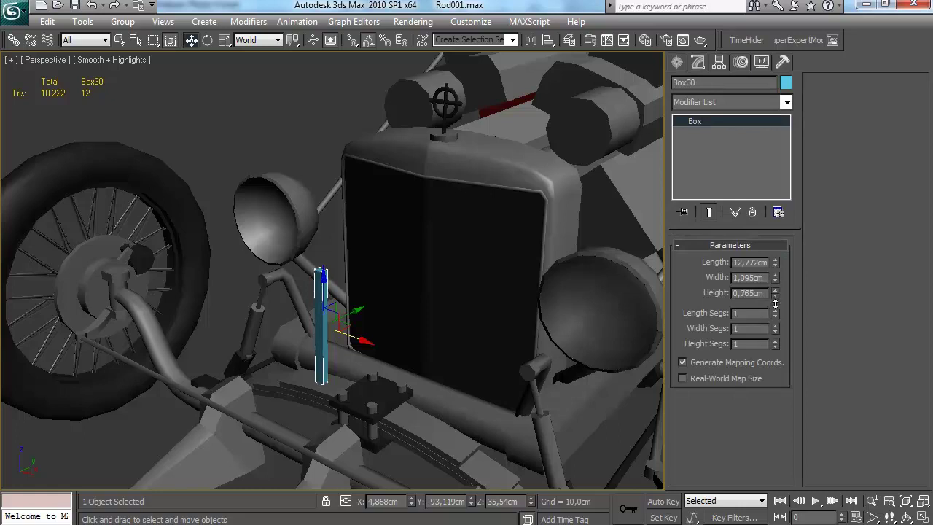
middle_click_drag(314, 241, 364, 308, "alt")
scroll(364, 308, "up", 2)
middle_click_drag(338, 275, 408, 255, "alt")
left_click(678, 64)
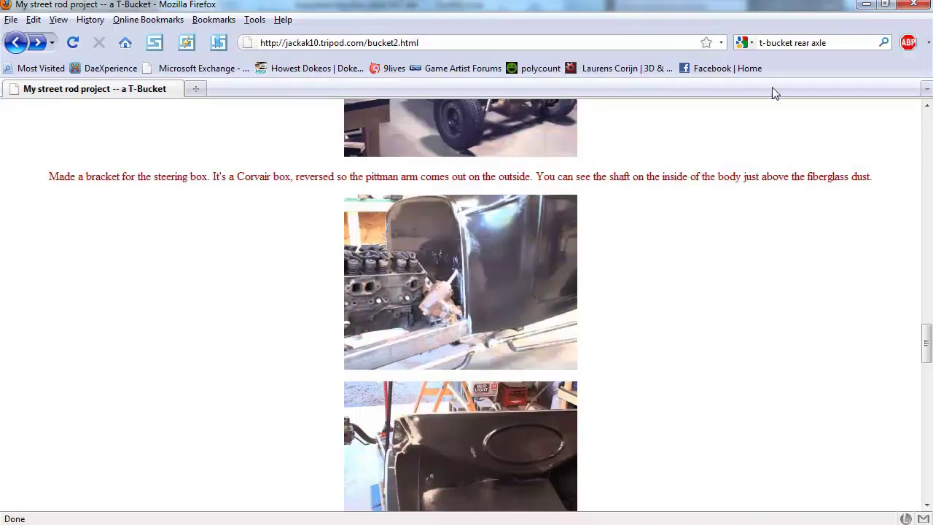
Search Google Images for crossed wrenches in a new browser tab and look through two pages of results for reference pictures
key("ctrl+t")
key("ctrl+k")
type("crossed wrenches")
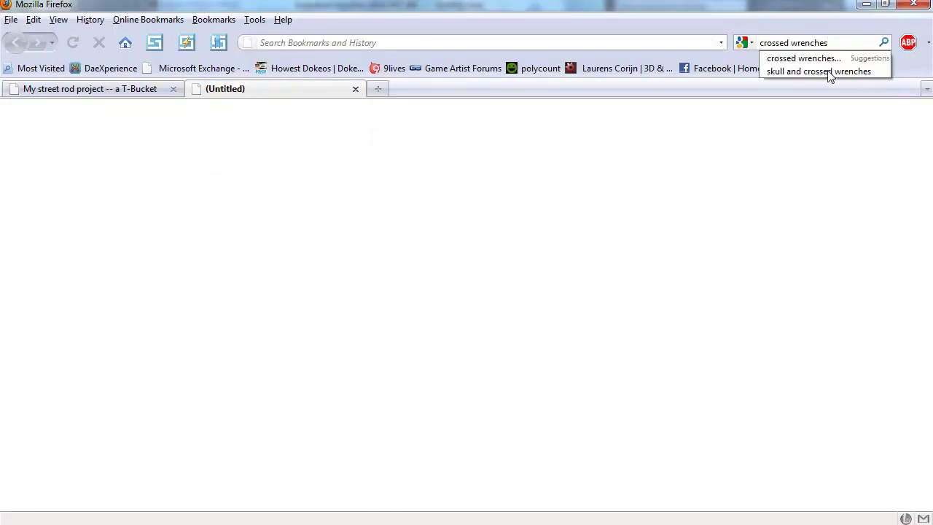
key("Return")
left_click(70, 109)
scroll(266, 274, "down", 4)
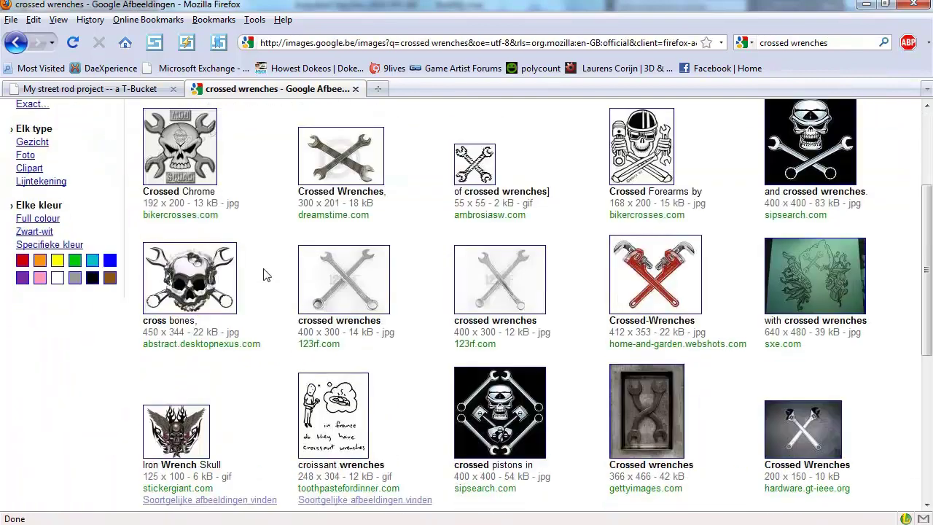
scroll(265, 274, "down", 5)
left_click(586, 483)
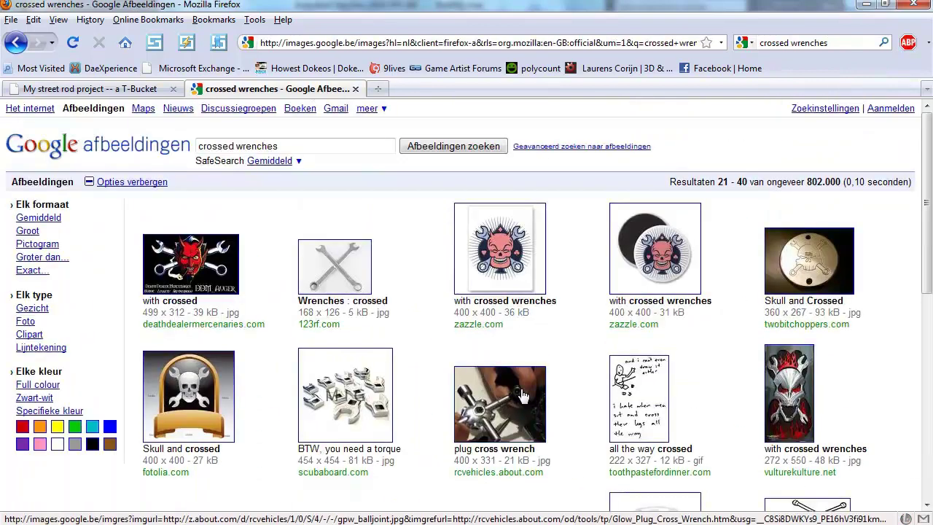
scroll(457, 372, "down", 5)
scroll(458, 371, "down", 3)
scroll(458, 372, "up", 8)
Search the images for wrench cross, look through the results, and return to the crossed wrenches results
left_click_drag(285, 146, 2, 157)
type("wrench cross")
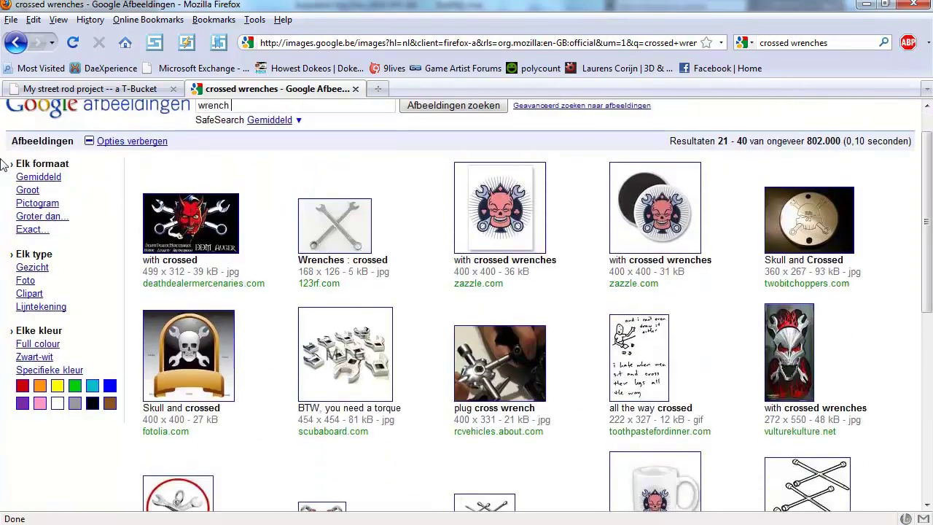
key("Return")
scroll(280, 420, "down", 7)
scroll(281, 421, "up", 5)
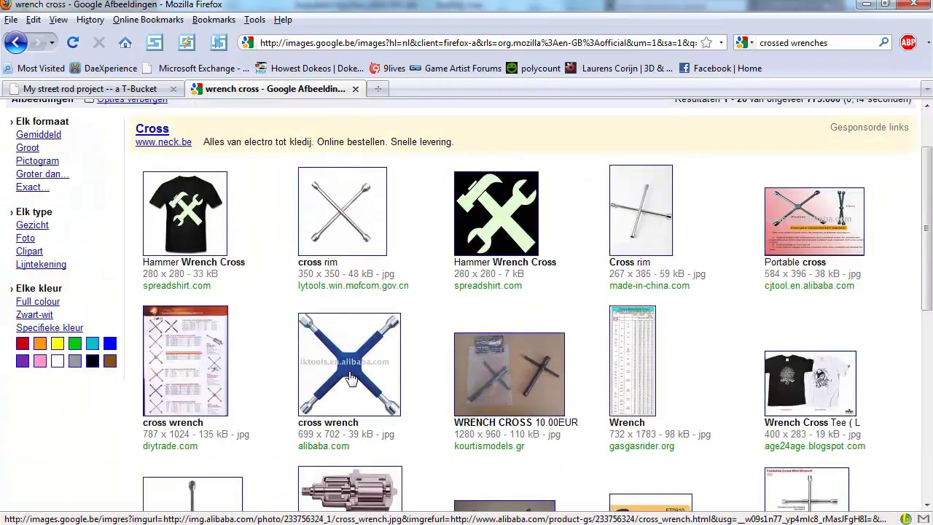
key("alt+Left")
scroll(285, 392, "down", 3)
Switch to 3ds Max and create a small tube in the front view beside the headlight, radii about 0.95 and 0.57 cm, height about 0.39 cm
left_click(345, 523)
left_click(759, 186)
key("alt+w")
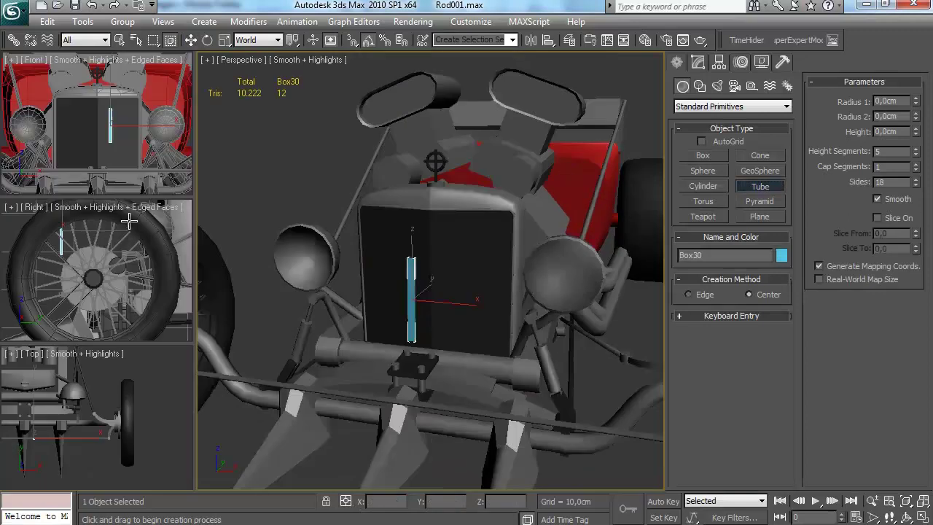
right_click(58, 124)
key("alt+w")
middle_click_drag(582, 276, 542, 261)
left_click(542, 261)
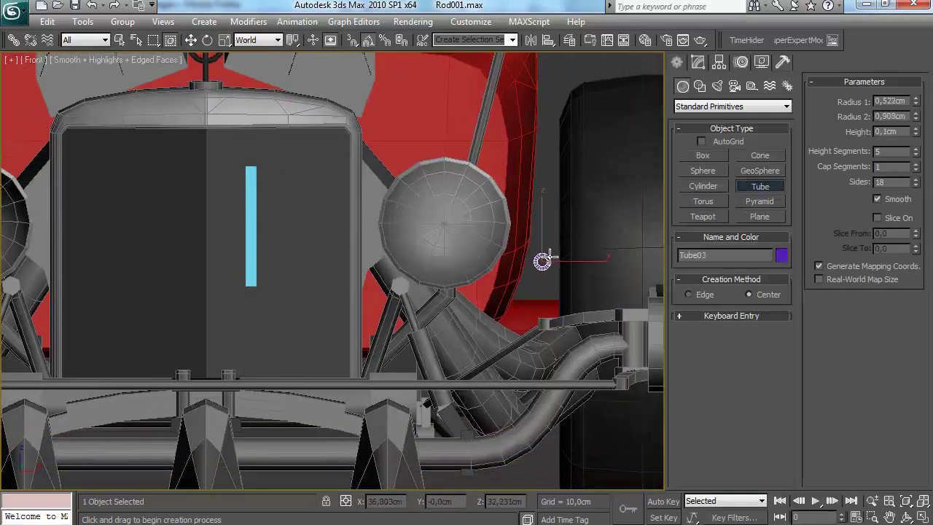
key("w")
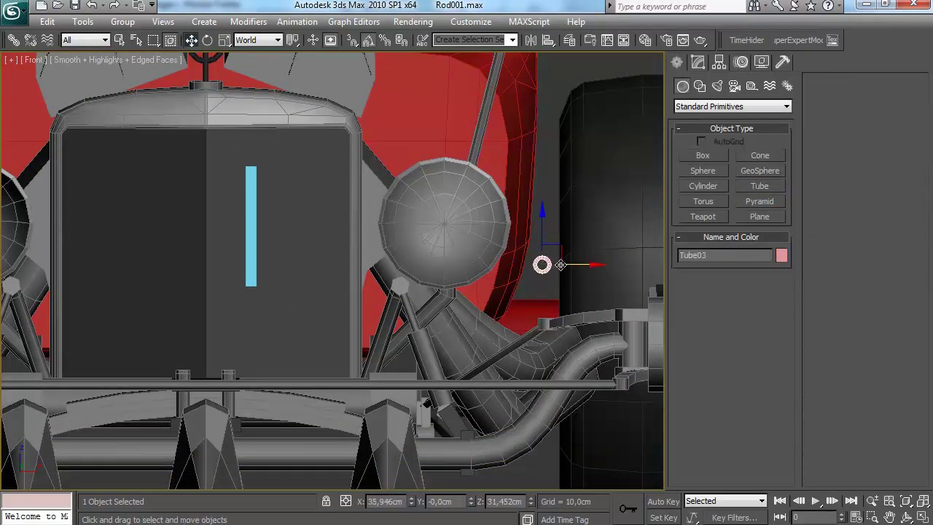
Align the small tube to the narrow box and move it down to the box's lower end, about Z 28.489 cm
left_click(548, 40)
left_click(293, 245)
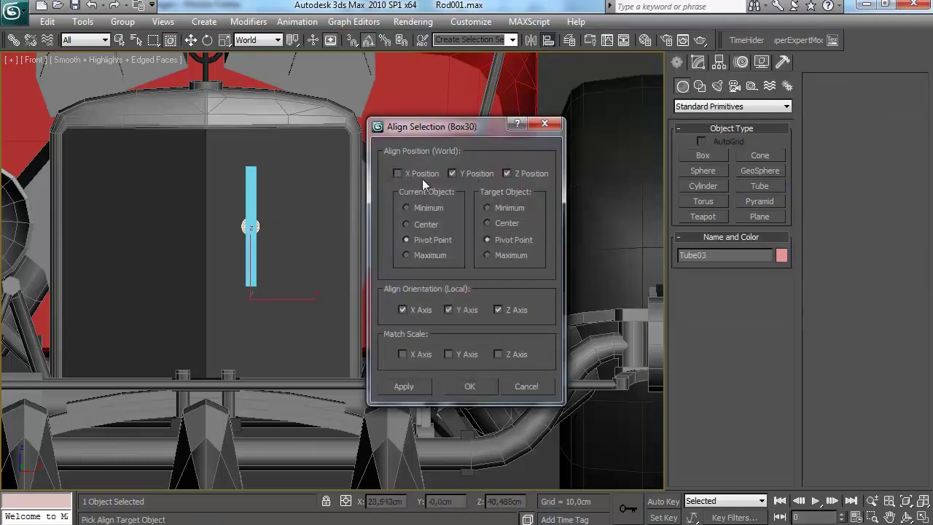
left_click(472, 388)
middle_click_drag(283, 234, 345, 252)
scroll(340, 248, "up", 3)
left_click_drag(297, 194, 297, 241)
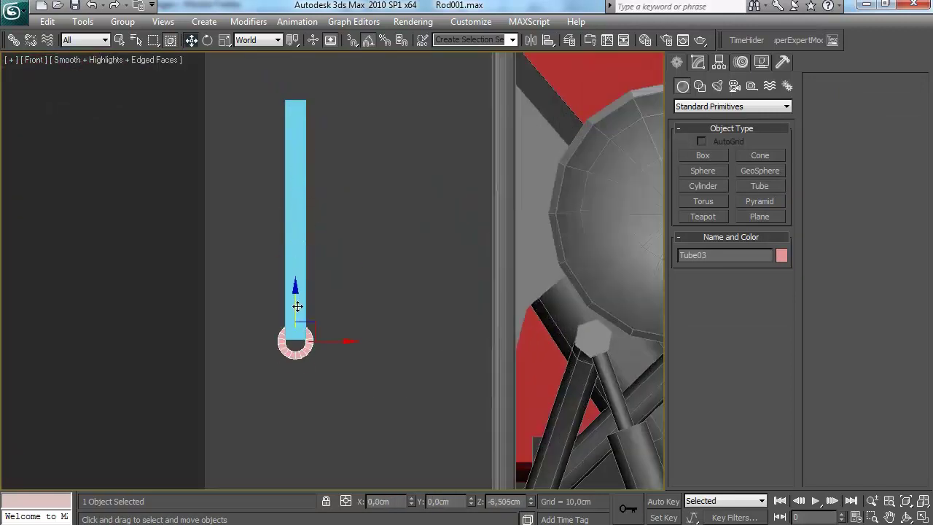
Set the tube to 8 sides and 1 height segment, with radii of about 1.111 and 0.747 cm and a height of about 0.769 cm
left_click(698, 62)
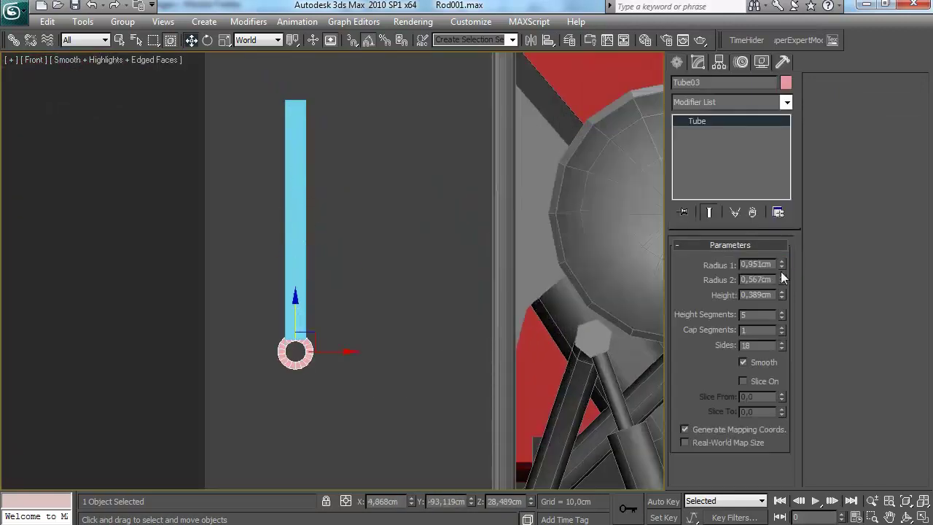
left_click(782, 342)
left_click(781, 341)
key("alt+w")
middle_click(466, 247)
key("alt+w")
middle_click_drag(466, 248, 336, 228, "alt")
scroll(340, 226, "up", 3)
left_click_drag(372, 300, 374, 300)
left_click_drag(781, 264, 780, 263)
middle_click_drag(357, 255, 477, 259, "alt")
left_click(782, 343)
middle_click_drag(411, 307, 510, 306, "alt")
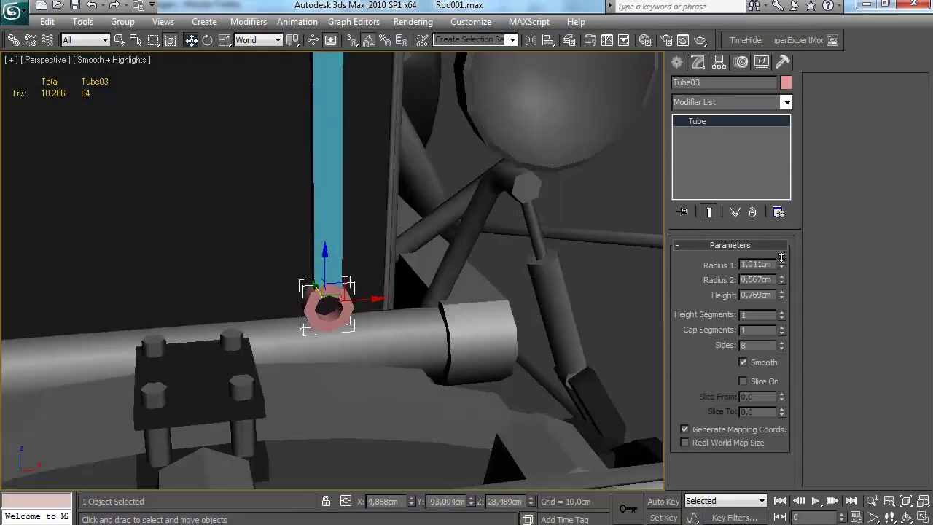
left_click_drag(781, 268, 781, 261)
Copy the octagonal tube up to the narrow box's upper end, at about Z 42.562 cm
mouse_move(416, 263)
middle_mouse_down("alt")
mouse_move(384, 354)
mouse_move(377, 312)
mouse_move(364, 370)
mouse_move(342, 269)
middle_mouse_up("alt")
scroll(410, 285, "down", 3)
left_click_drag(318, 375, 320, 191, "shift")
left_click(465, 326)
middle_click_drag(371, 247, 391, 304, "alt")
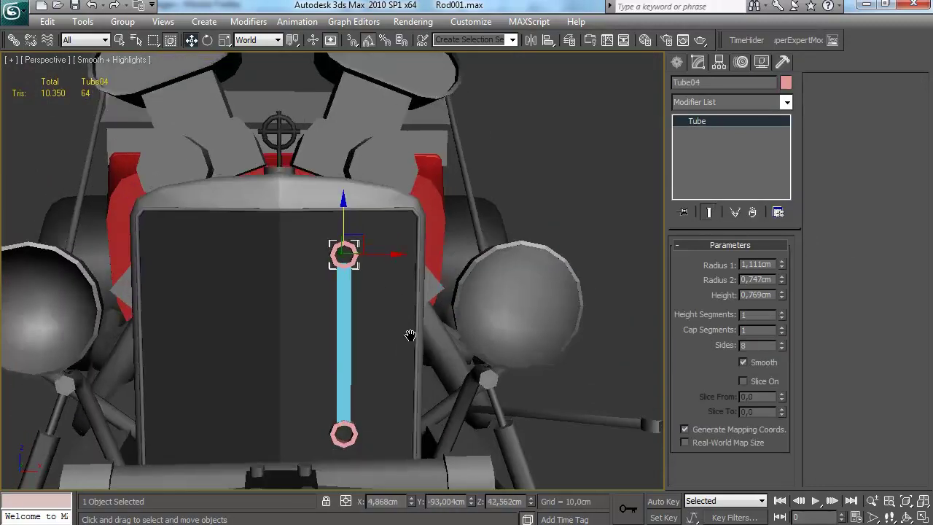
middle_click_drag(341, 213, 354, 270)
Convert the upper tube to an editable poly and delete its upper polygons to open the ring into a wrench jaw
scroll(354, 270, "up", 4)
right_click(709, 120)
left_click(770, 229)
key("4")
middle_click_drag(466, 306, 419, 302, "alt")
left_click_drag(364, 244, 338, 271)
key("Delete")
Close the jaw's open ends by target welding their vertices so both tips taper to a point
scroll(408, 281, "up", 3)
left_click(711, 280)
left_click(894, 153)
middle_click_drag(415, 274, 626, 273, "alt")
key("F4")
key("1")
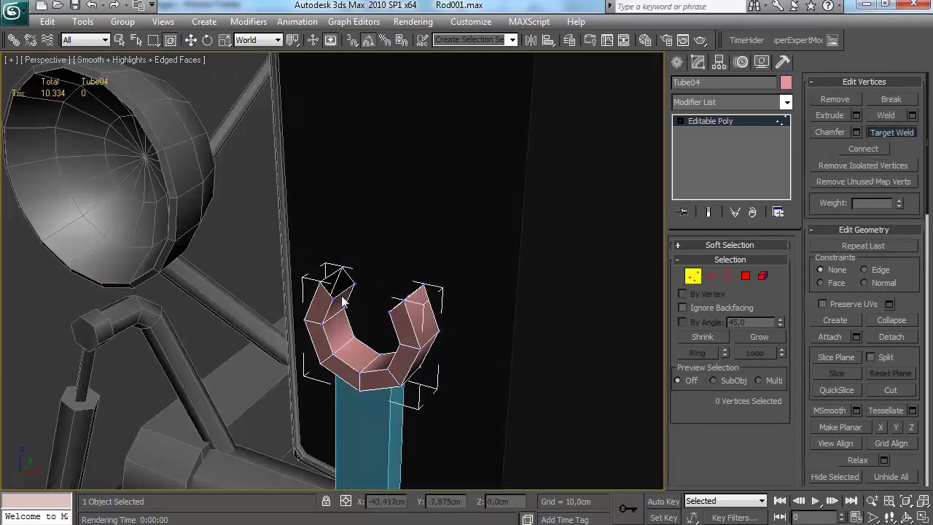
middle_click_drag(391, 291, 417, 349, "alt")
Select the six inner polygons of the wrench jaw and scale them to about 105% along X
key("4")
left_click(388, 361, "ctrl")
left_click(408, 338, "ctrl")
left_click(412, 308, "ctrl")
middle_click_drag(412, 309, 380, 316, "alt")
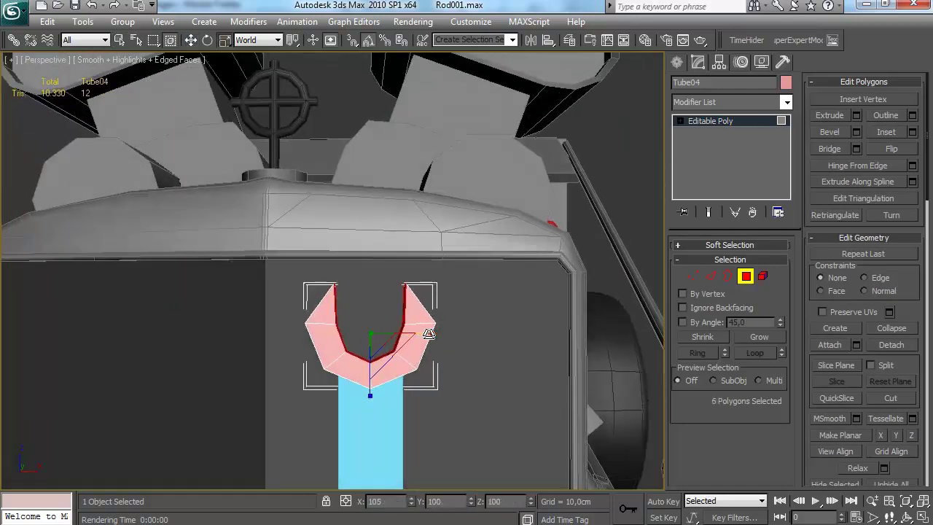
Scale the jaw's outer side vertices to about 92% along X and adjust the positions of the jaw's vertices
key("1")
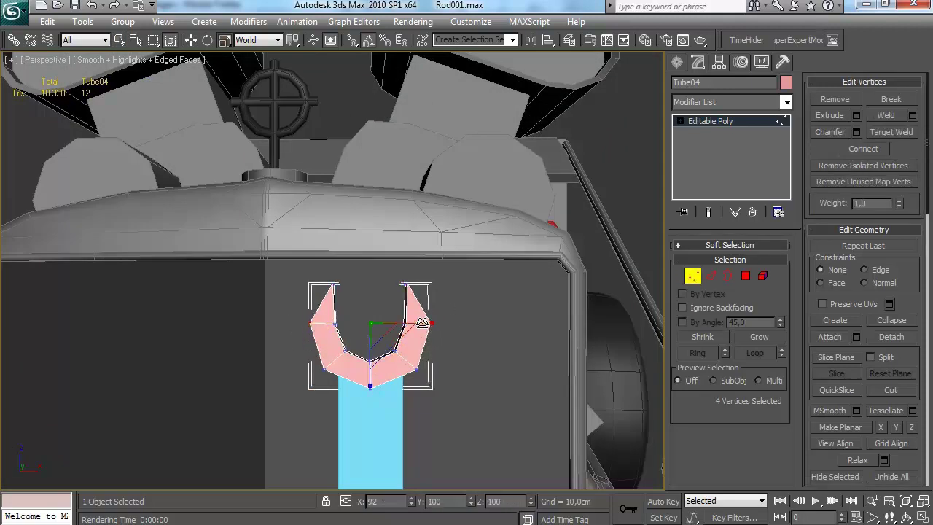
scroll(370, 250, "down", 10)
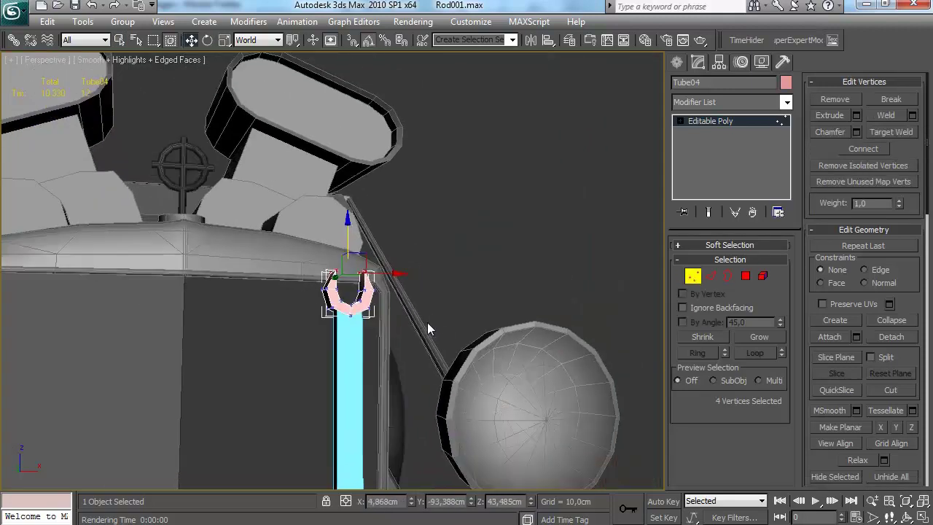
scroll(335, 292, "up", 8)
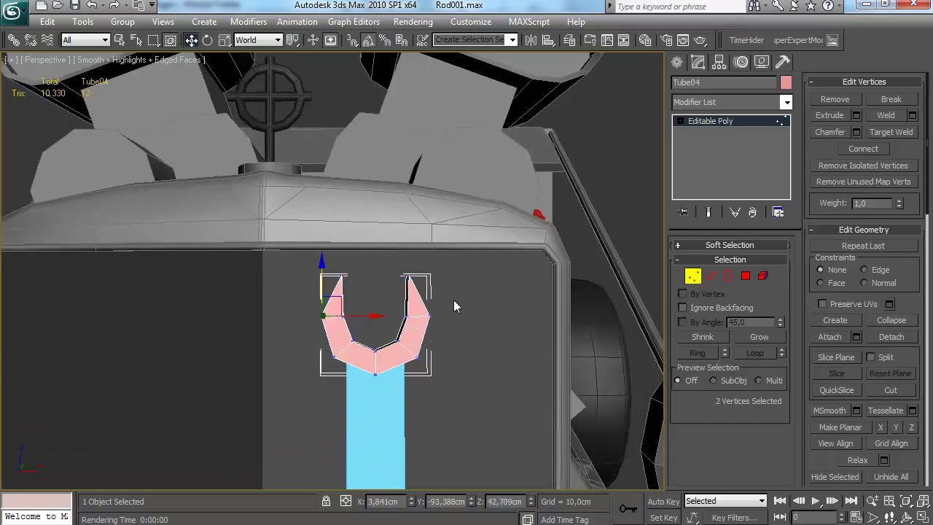
middle_click_drag(414, 330, 474, 262, "alt")
left_click(685, 280)
Convert the narrow box between the tubes to an editable poly and delete its end faces
left_click(385, 429)
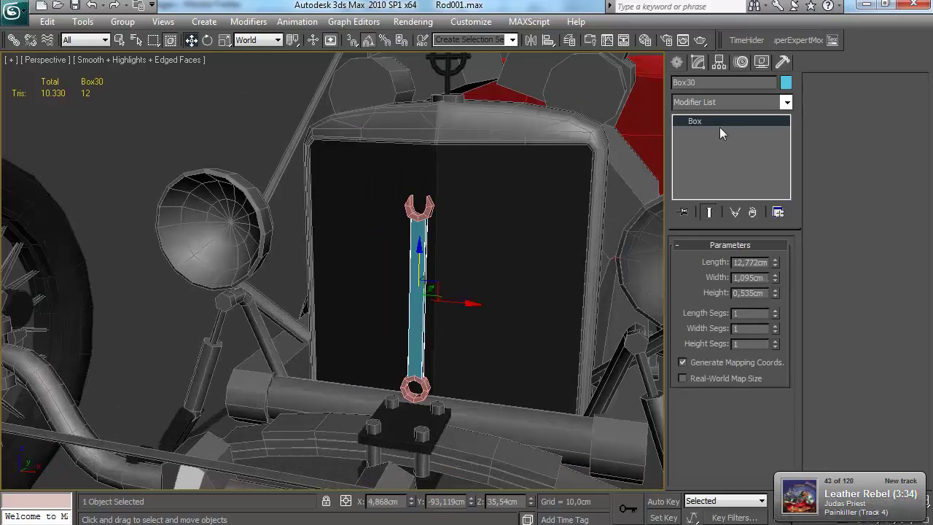
right_click(719, 127)
left_click(743, 228)
left_click(745, 275)
left_click_drag(487, 344, 388, 399)
key("Delete")
left_click(745, 275)
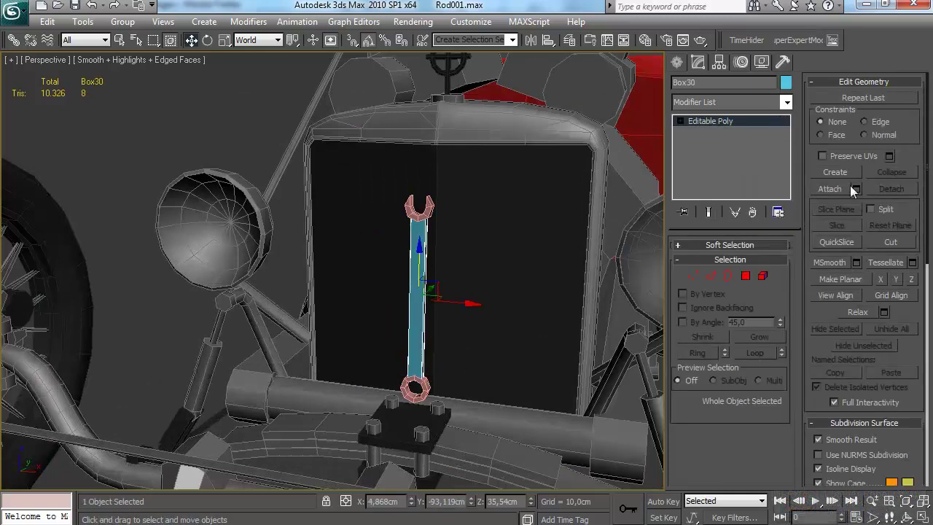
Attach both wrench ends to the box and set the wrench's object colour to the custom mid grey
left_click(786, 82)
left_click(492, 227)
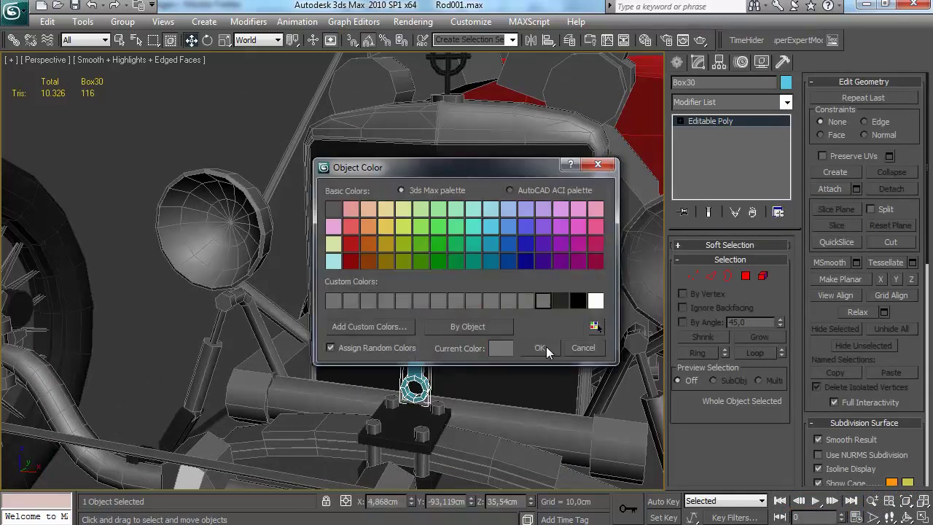
left_click(547, 349)
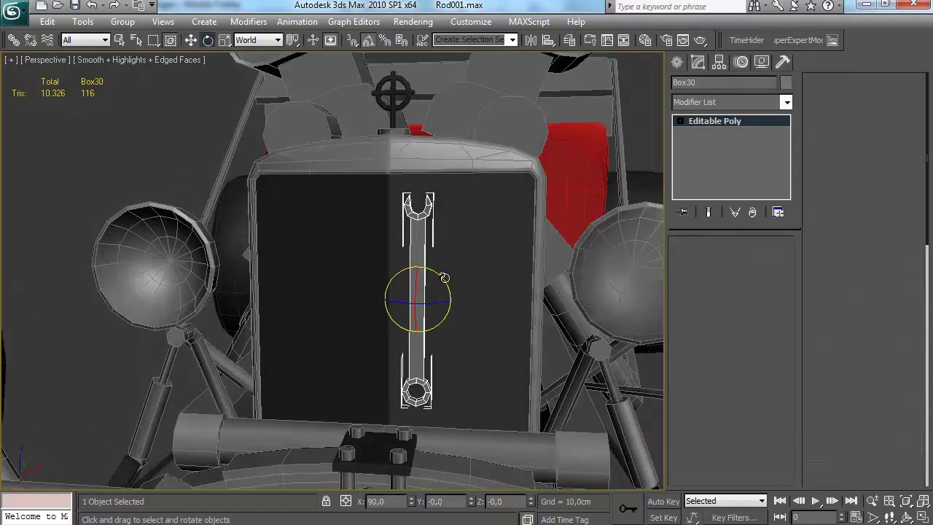
Copy the wrench with a 90° rotation and shorten the copy by moving its end vertices with an Edit Poly modifier
left_click_drag(445, 277, 482, 327, "shift")
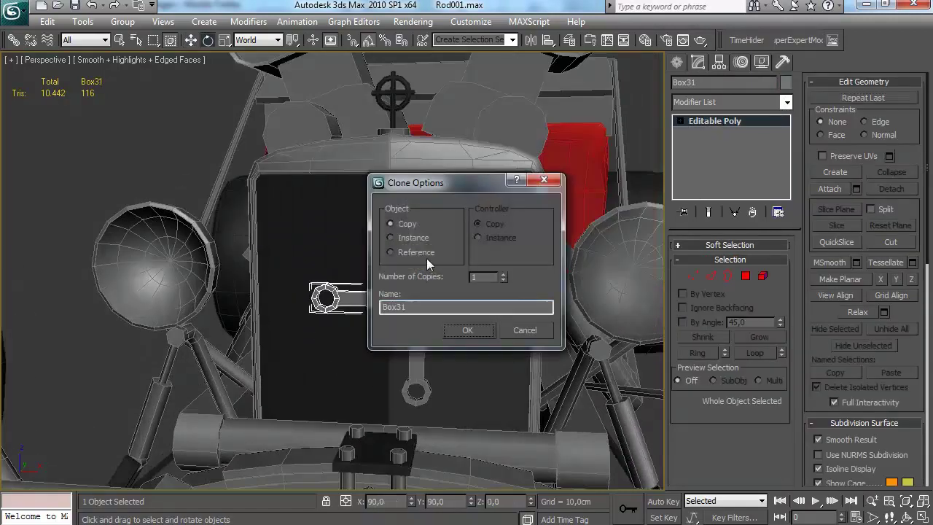
left_click(467, 328)
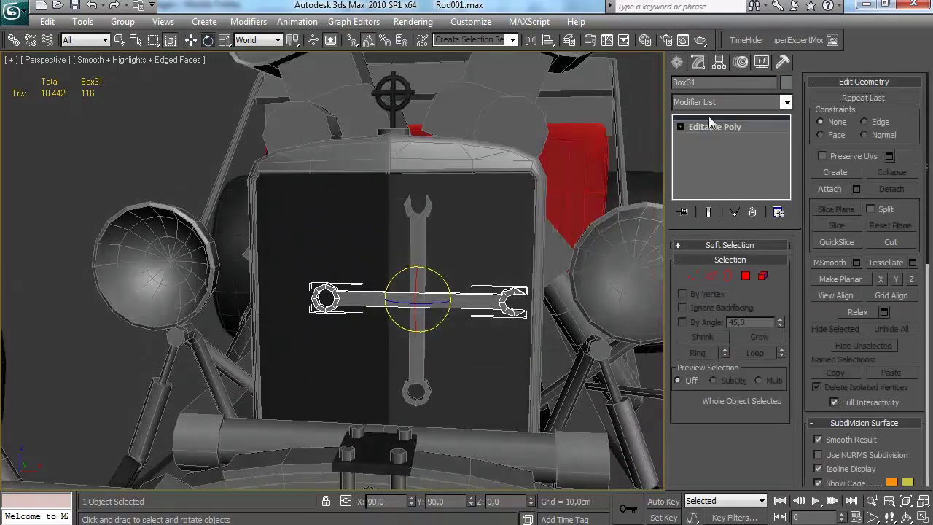
left_click(729, 102)
scroll(734, 215, "down", 5)
left_click(734, 215)
key("1")
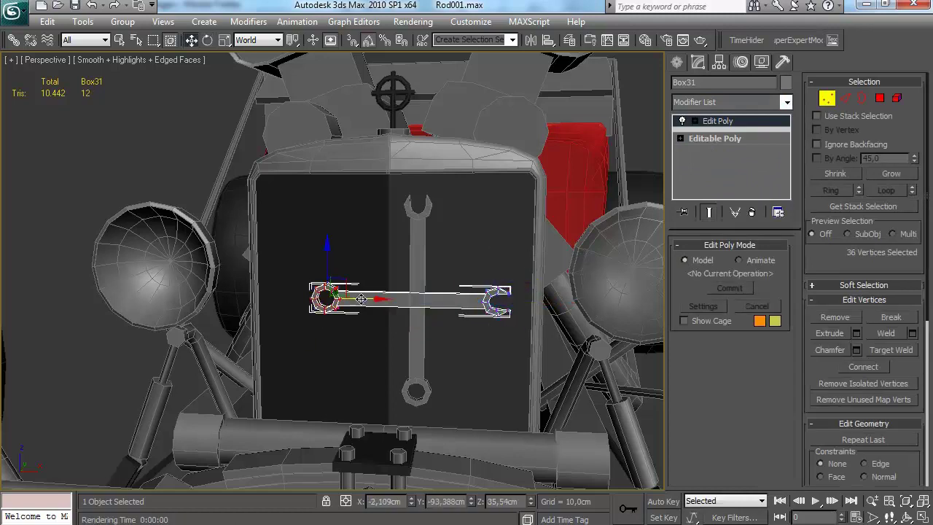
left_click(827, 99)
middle_click_drag(502, 246, 507, 238)
Scale down the horizontal wrench's elements and move it to about Y -93.575 cm and Z 37.784 cm
key("5")
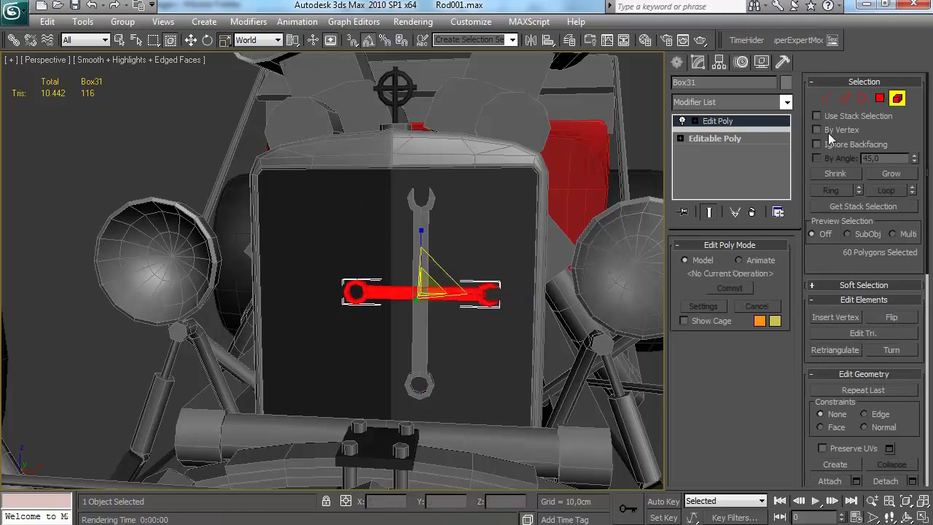
key("5")
middle_click_drag(495, 222, 493, 214)
middle_click_drag(421, 234, 441, 207, "alt")
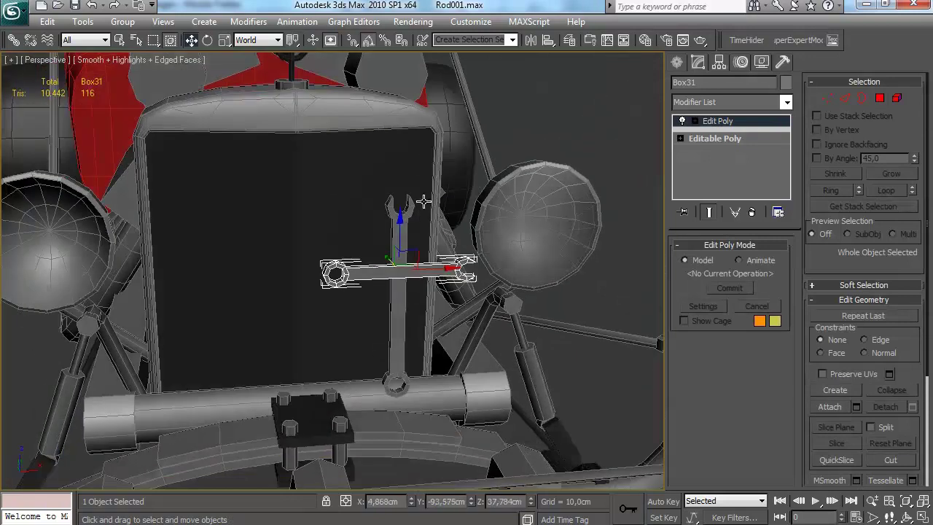
Select both crossed wrenches, move them together to the middle of the radiator panel, and deselect them
left_click(404, 249)
key("w")
middle_click_drag(478, 302, 408, 386, "alt")
left_click_drag(296, 258, 10, 185)
middle_click_drag(108, 213, 267, 252, "alt")
scroll(306, 244, "down", 5)
scroll(252, 235, "up", 5)
left_click(287, 227, "ctrl")
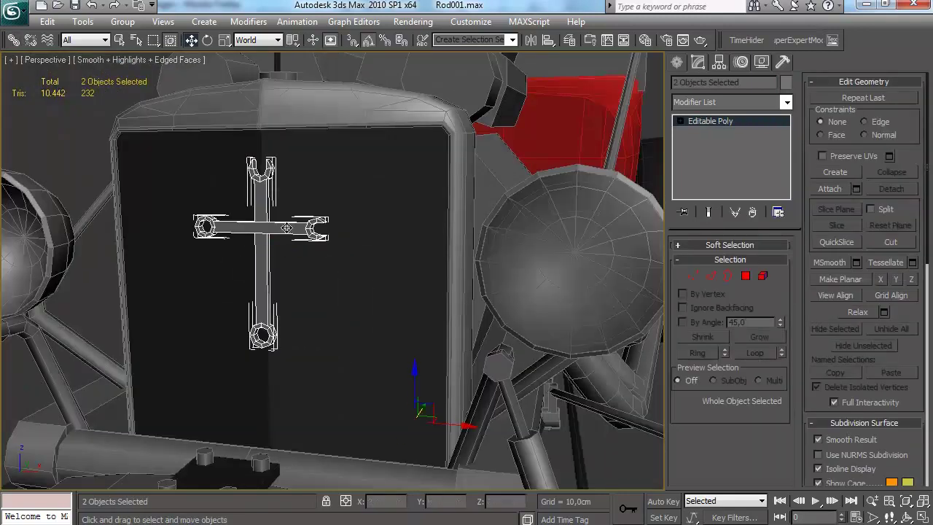
left_click_drag(282, 221, 261, 222)
key("w")
left_click(318, 225)
Turn off the edged faces display and ready an 8-sided AutoGrid cylinder at the front wheel's hub
scroll(319, 232, "down", 5)
middle_click_drag(320, 220, 372, 246, "alt")
key("F4")
scroll(373, 246, "up", 3)
left_click(677, 63)
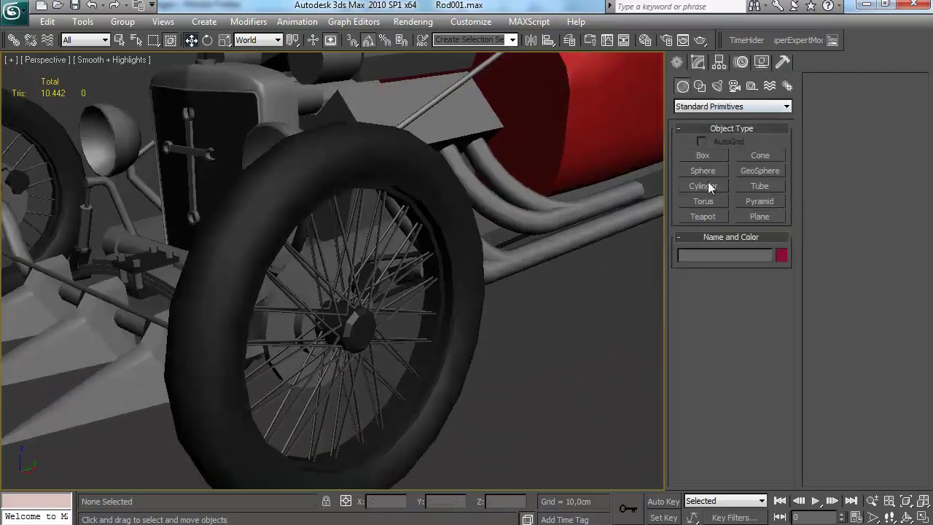
left_click(703, 185)
middle_click_drag(451, 255, 370, 266, "alt")
scroll(370, 266, "up", 3)
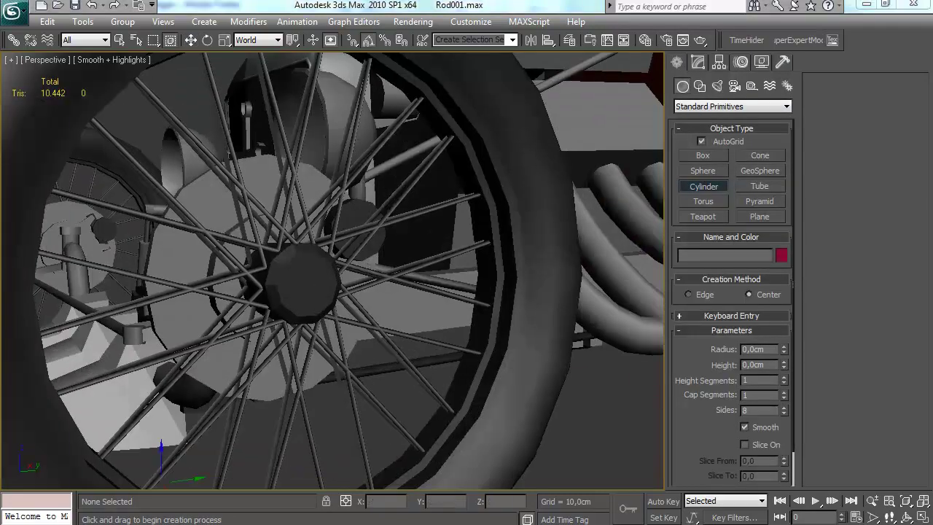
Open the reference sketch BrutalRod_persp01.jpg and examine the front wheels and hubs
key("alt+Tab")
left_click(343, 70)
left_click(370, 87)
double_click(335, 184)
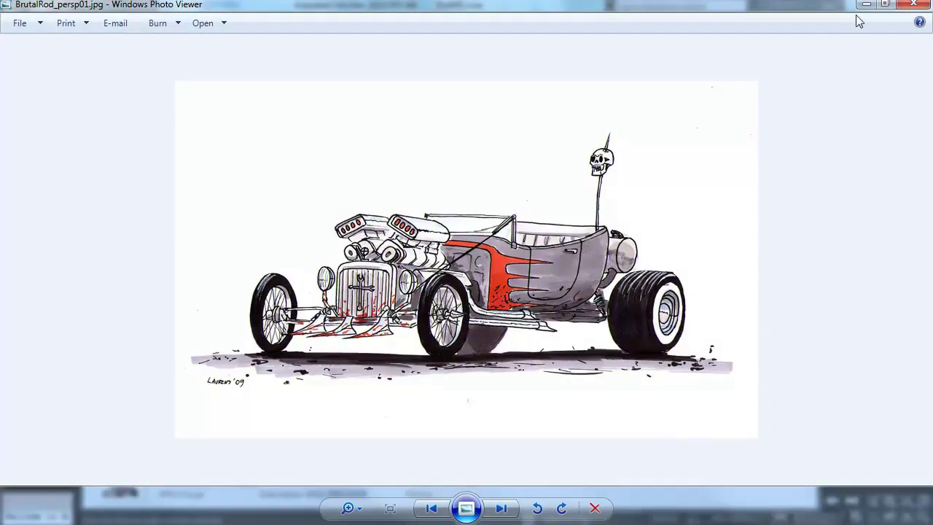
left_click(341, 524)
Switch back to 3ds Max, create a small 8-sided cylinder on the front wheel hub's outer face, and align it to the hub
left_click(328, 524)
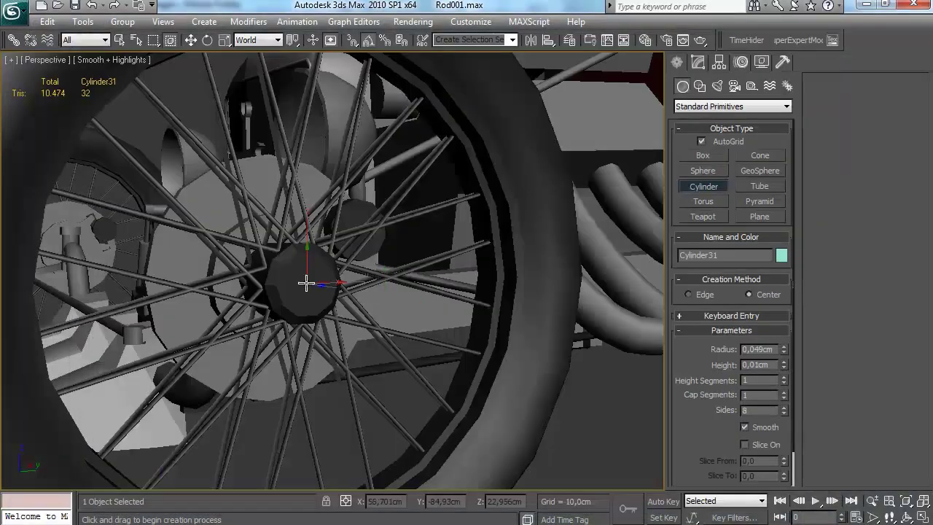
key("w")
middle_click_drag(334, 276, 364, 285, "alt")
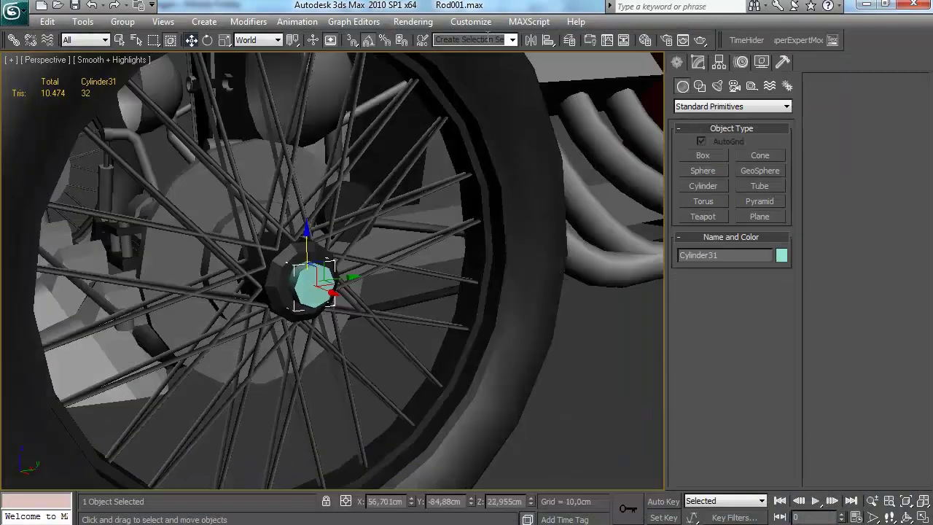
left_click(280, 269)
left_click(471, 329)
Set the hub cylinder's object colour to the custom mid grey and convert it to an editable poly
left_click(781, 255)
left_click(543, 299)
left_click(536, 345)
middle_click_drag(355, 284, 395, 289, "alt")
left_click(698, 63)
right_click(720, 122)
left_click(771, 235)
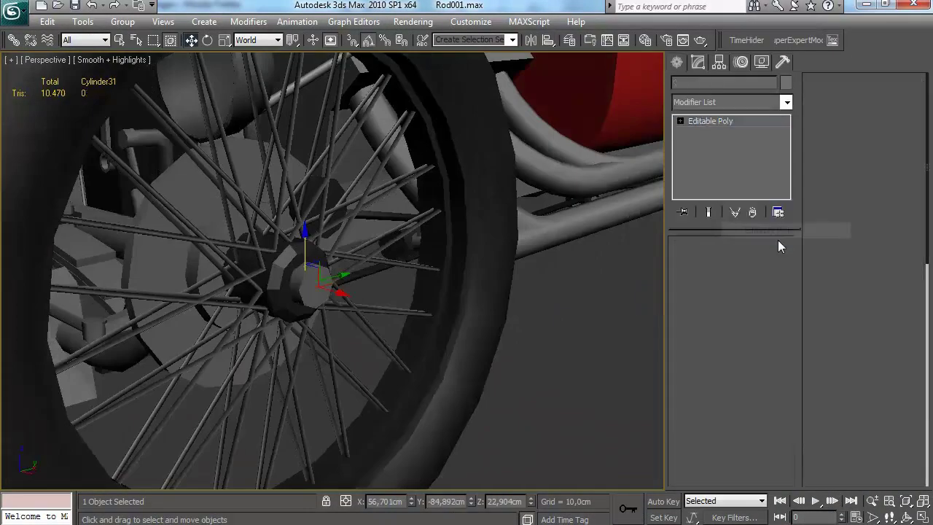
Bevel the hub cylinder's outer end face repeatedly to form a narrow neck, a wider collar and a long pointed spike
left_click(745, 277)
middle_click_drag(204, 252, 265, 239, "alt")
left_click(314, 284)
middle_click_drag(315, 287, 313, 321, "alt")
left_click(856, 132)
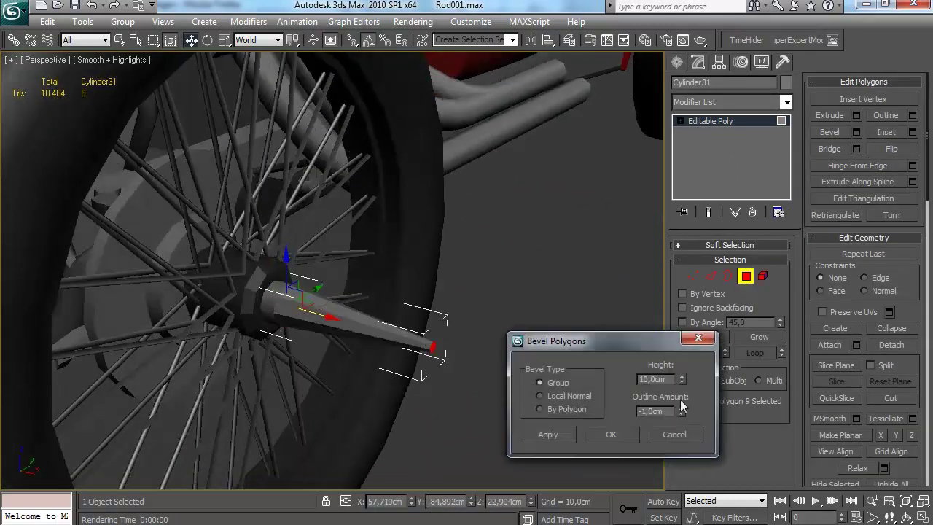
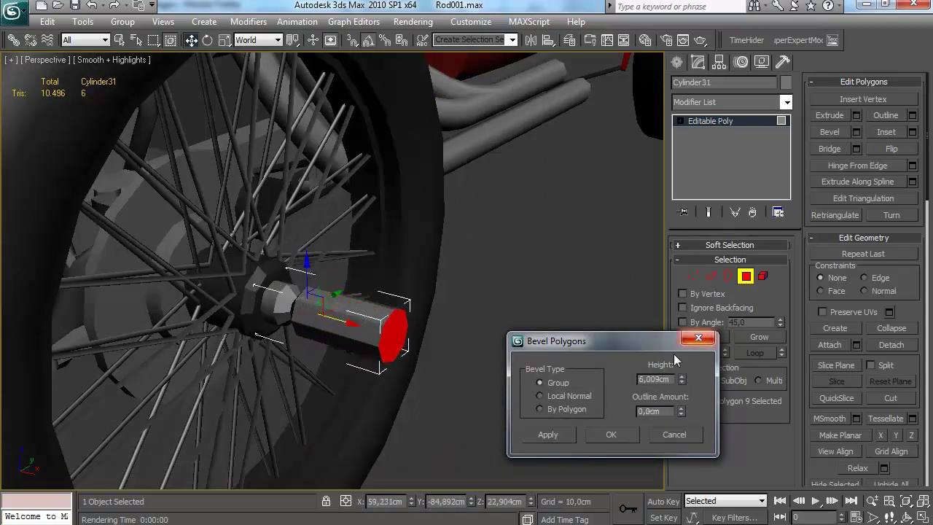
middle_click_drag(378, 350, 349, 288, "alt")
left_click(630, 433)
Try to weld the vertices at the spike's tip into one
left_click(693, 276)
left_click_drag(419, 283, 392, 305)
left_click(882, 122)
middle_click_drag(487, 215, 483, 246, "alt")
scroll(465, 257, "up", 3)
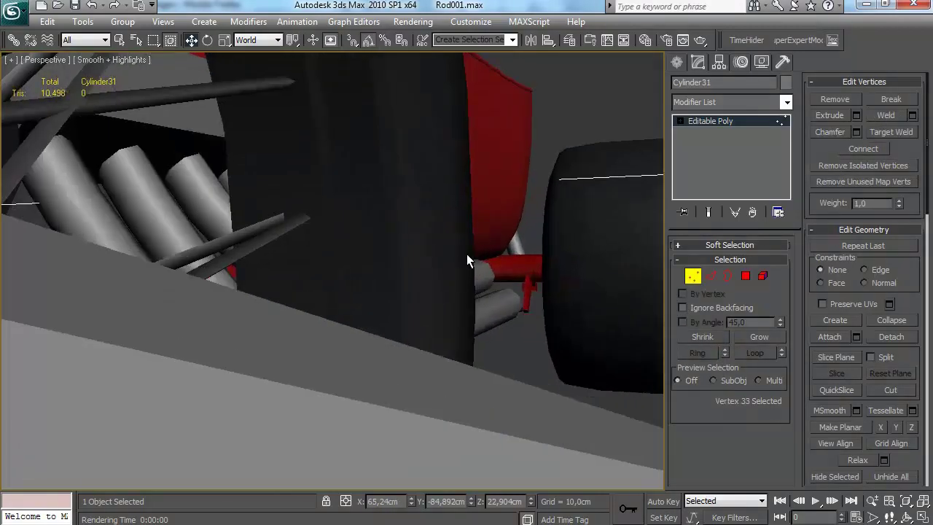
key("ctrl+z")
Delete the small end face at the spike's tip and apply Auto Smooth to all remaining polygons
scroll(463, 268, "down", 2)
key("r")
key("4")
middle_click_drag(440, 292, 369, 303, "alt")
key("Delete")
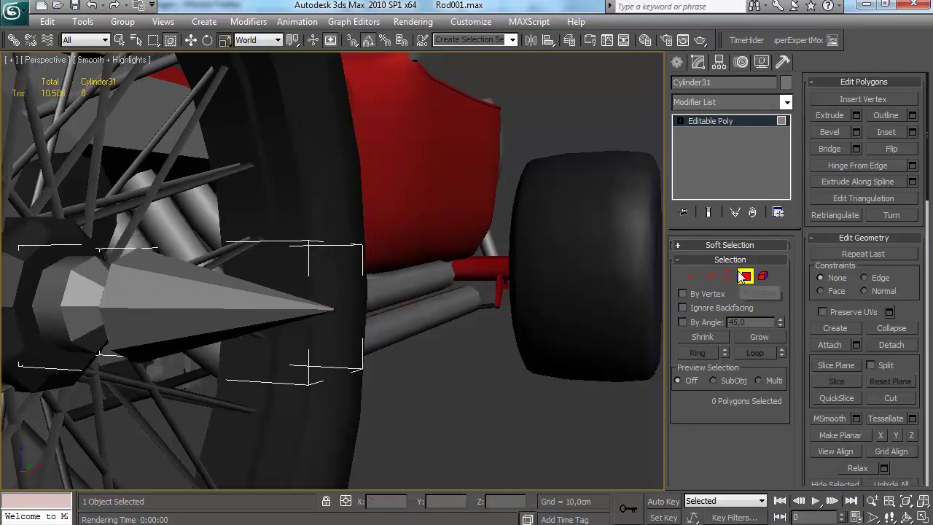
middle_click_drag(266, 329, 446, 315, "alt")
key("ctrl+z")
key("ctrl+a")
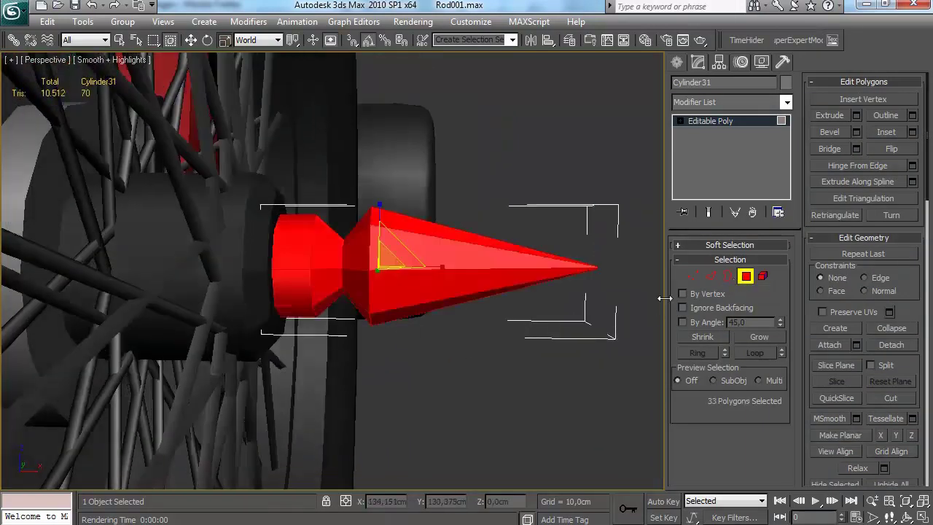
key("ctrl+z")
key("Delete")
key("ctrl+a")
left_click_drag(811, 462, 836, 255)
scroll(835, 261, "down", 7)
left_click(836, 403)
left_click(488, 304)
Weld the eight vertices at the spike's tip into a single point
scroll(510, 284, "down", 6)
left_click_drag(612, 226, 569, 232, "alt")
scroll(419, 269, "up", 3)
middle_click_drag(569, 232, 336, 371, "alt")
scroll(418, 274, "up", 3)
key("1")
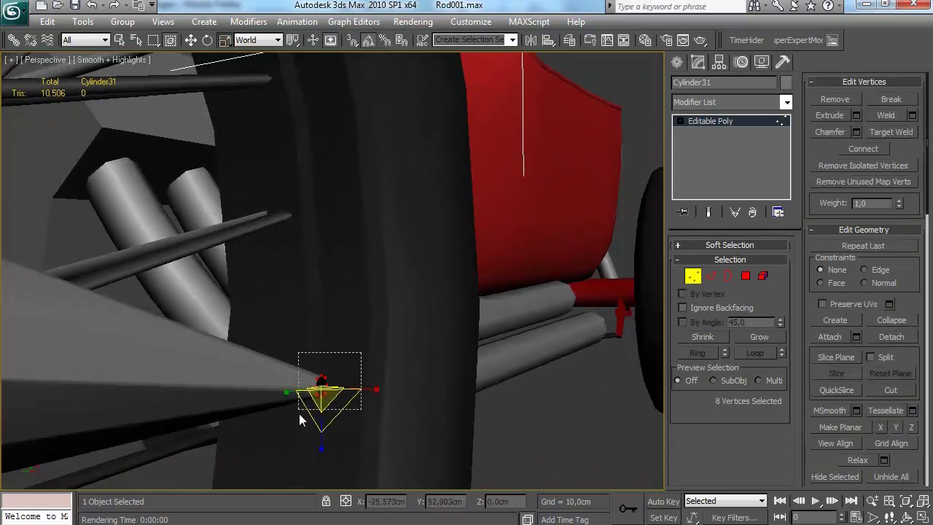
left_click(887, 118)
scroll(457, 288, "down", 5)
middle_click_drag(458, 288, 453, 310, "alt")
scroll(451, 328, "up", 5)
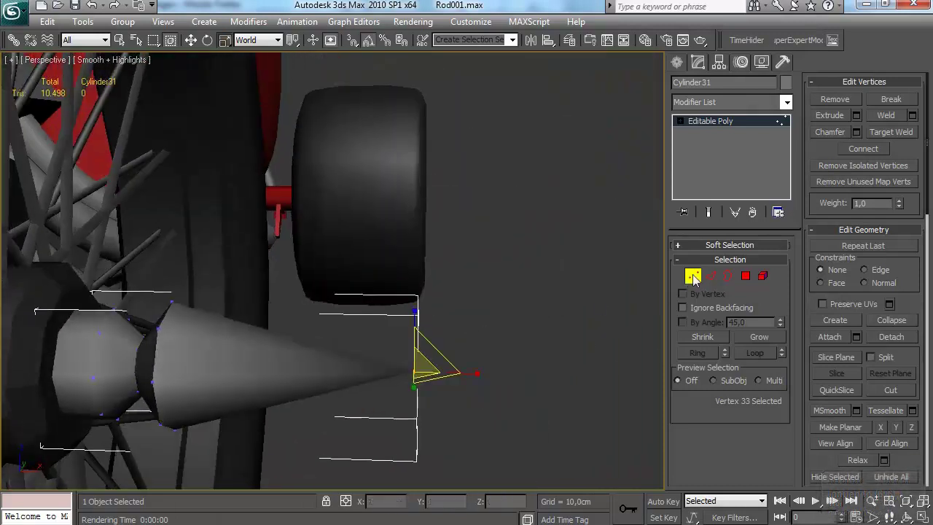
key("2")
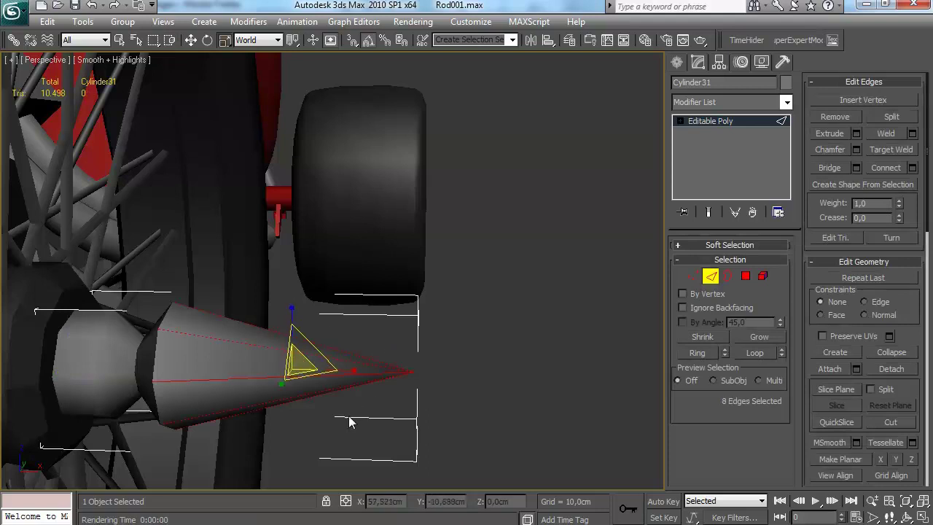
left_click(912, 167)
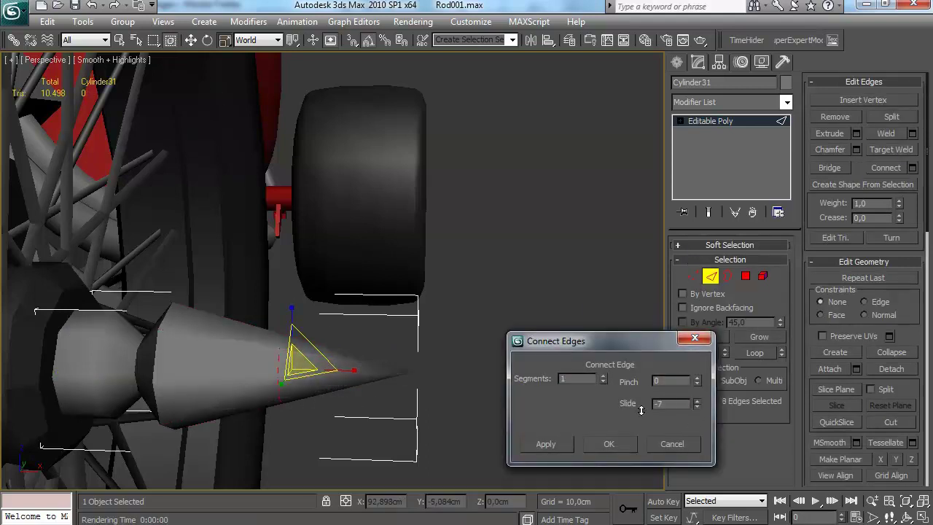
middle_click_drag(379, 342, 282, 267, "alt")
left_click(670, 441)
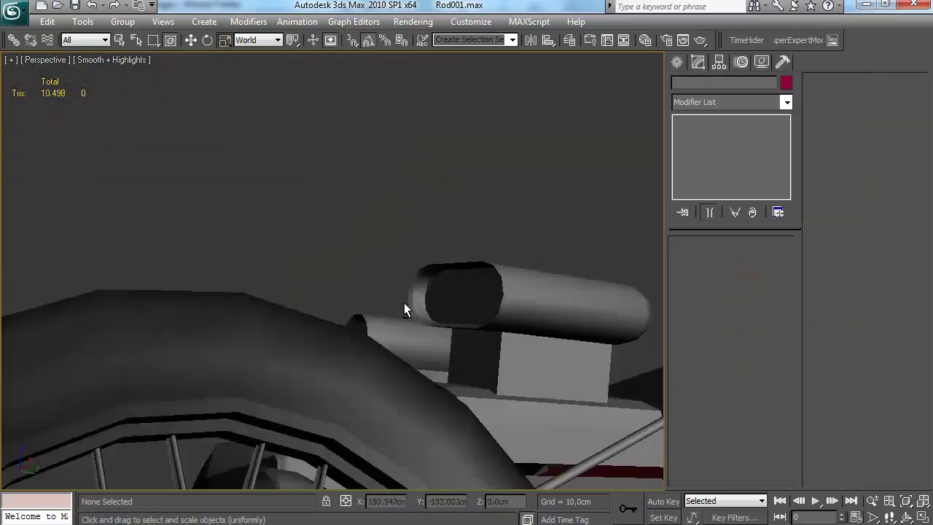
Select the hub element inside the front wheel object and apply Auto Smooth to it
mouse_move(404, 303)
middle_mouse_down("alt")
mouse_move(502, 308)
mouse_move(263, 299)
mouse_move(443, 302)
mouse_move(410, 304)
mouse_move(403, 290)
middle_mouse_up("alt")
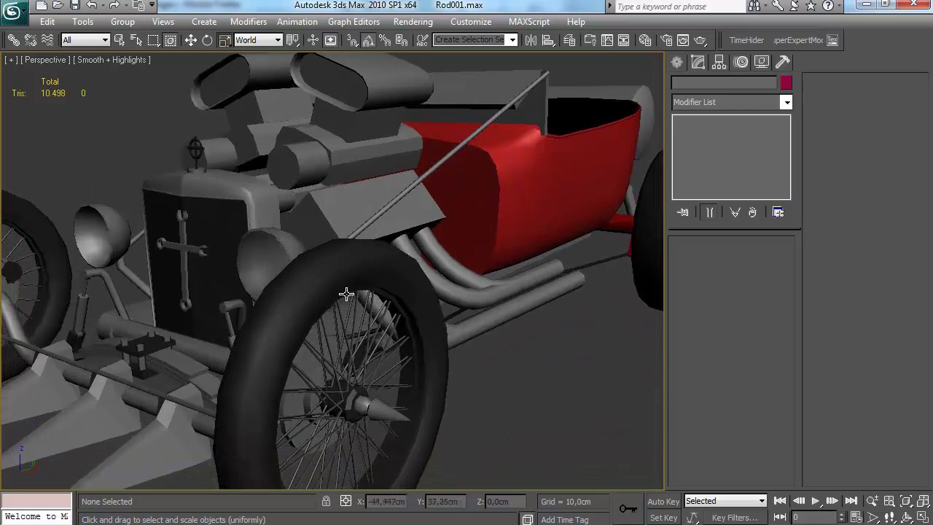
middle_click_drag(346, 292, 398, 296, "alt")
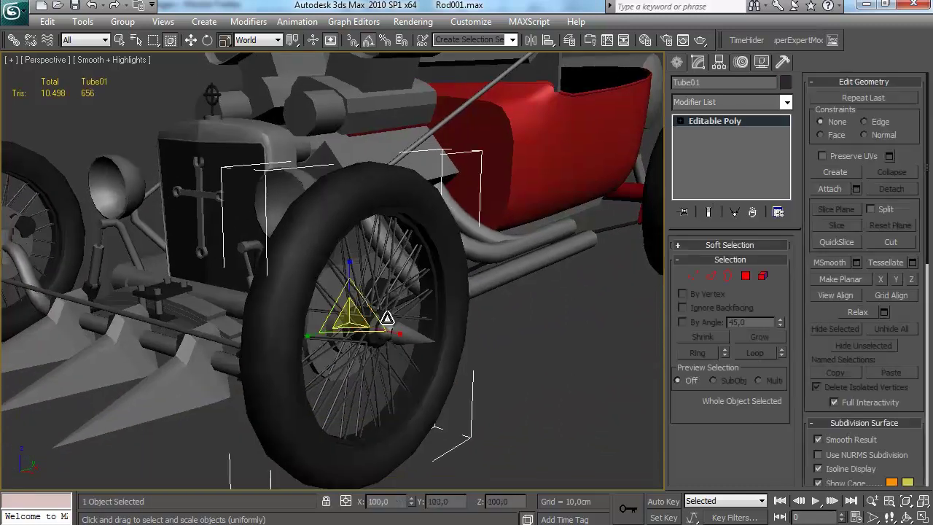
scroll(375, 328, "up", 3)
key("4")
scroll(837, 274, "down", 10)
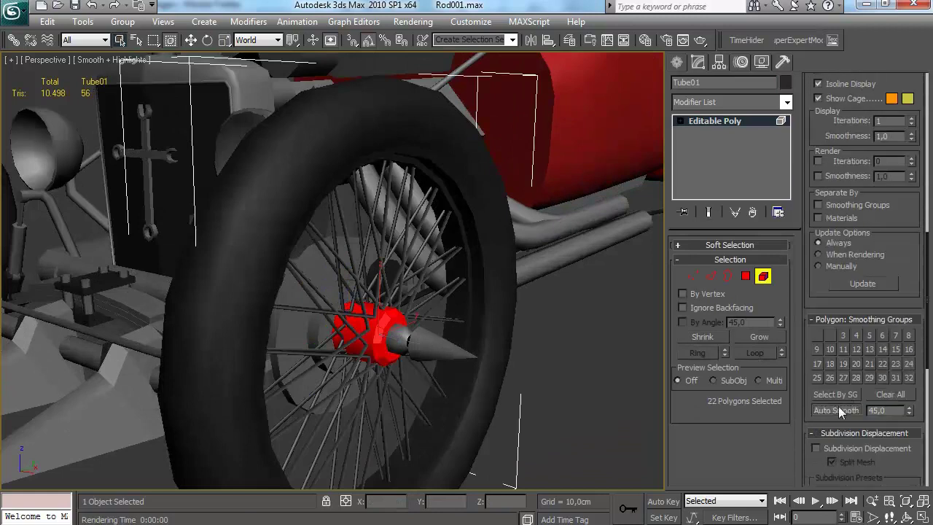
middle_click_drag(536, 340, 477, 295, "alt")
left_click(720, 282)
Select the ring of eight side faces at the spike's base and change their smoothing group
left_click(744, 276)
left_click(376, 329)
scroll(858, 399, "down", 9)
scroll(838, 399, "down", 5)
left_click(616, 472)
middle_click_drag(608, 350, 430, 301, "alt")
left_click(747, 279)
left_click(558, 314)
scroll(382, 325, "up", 3)
left_click(382, 324)
left_click_drag(384, 290, 385, 289)
middle_click_drag(386, 289, 350, 285, "alt")
scroll(818, 436, "down", 10)
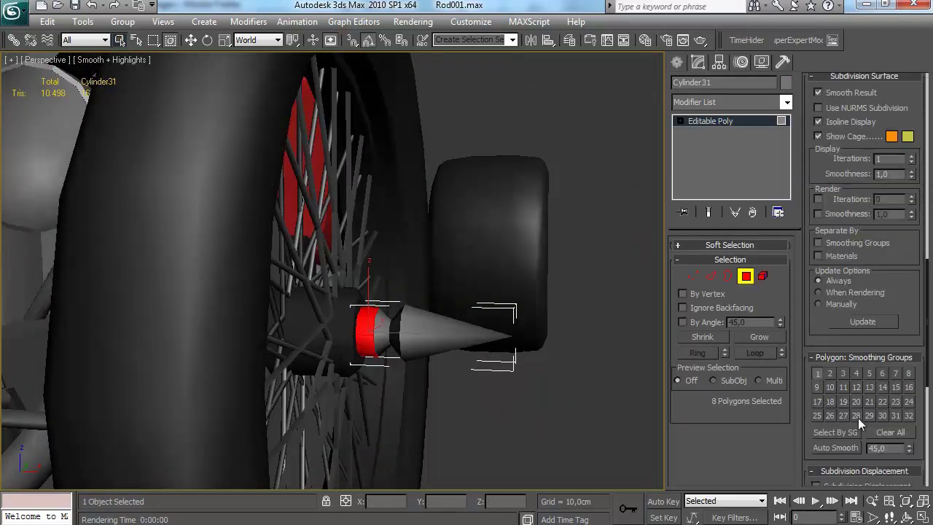
left_click(818, 327)
left_click(564, 357)
middle_click_drag(565, 357, 412, 239, "alt")
Inspect the car from behind and from the side, checking the rear wheels, axle and body position
left_click(660, 318)
middle_click_drag(292, 233, 337, 265, "alt")
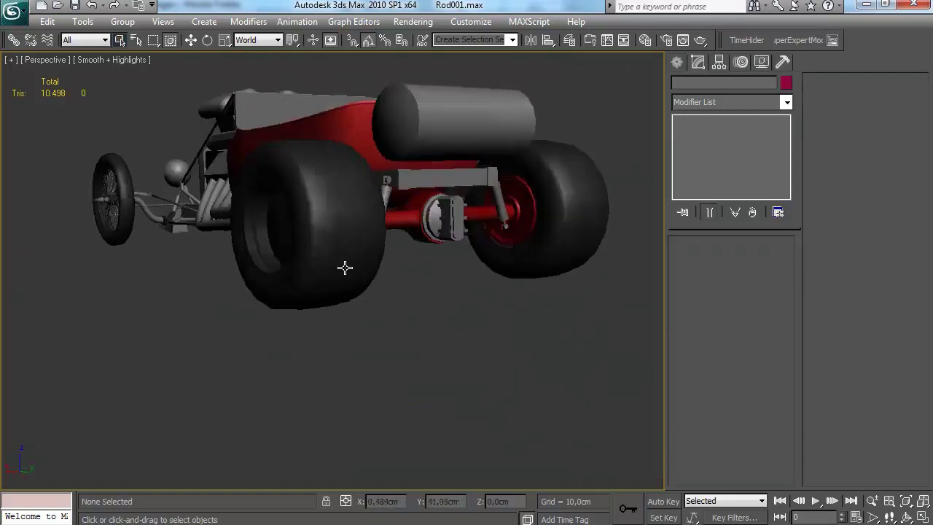
middle_click_drag(424, 275, 348, 333, "alt")
scroll(320, 228, "up", 5)
middle_click_drag(321, 228, 350, 315, "alt")
left_click(359, 248)
middle_click_drag(361, 248, 347, 260)
scroll(346, 260, "down", 5)
Switch to the file browser and open the reference photo T-BUCKET_2G.jpg to examine the body and frame
key("alt+Tab")
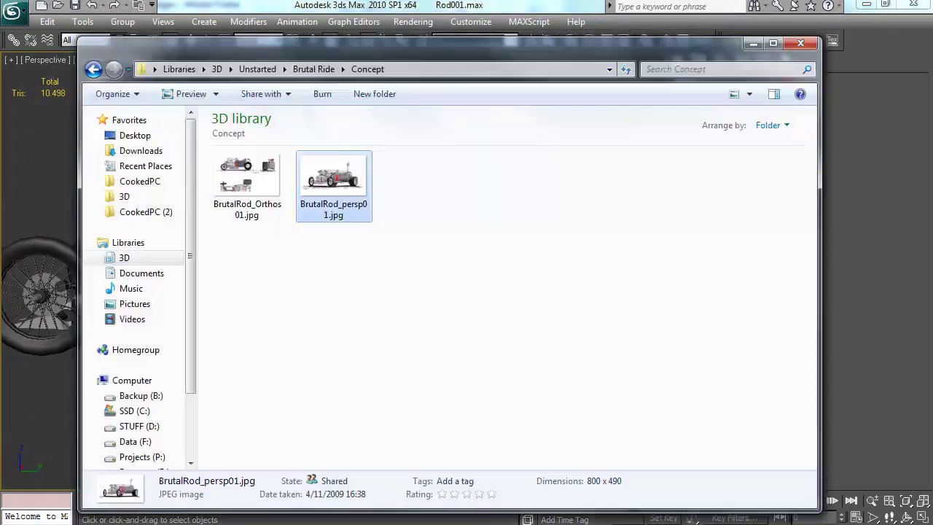
left_click(358, 102)
left_click_drag(808, 251, 809, 350)
double_click(753, 336)
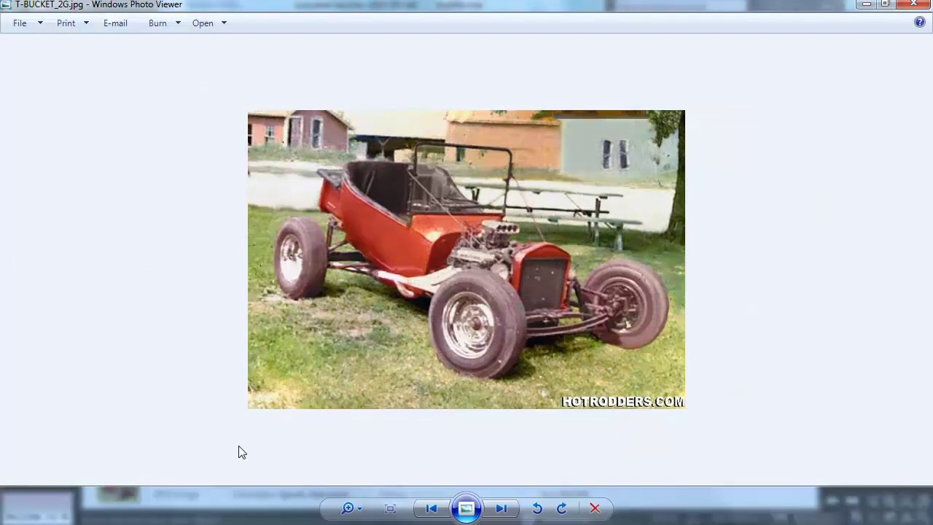
Switch back to 3ds Max, tilt the red body about its X axis and check its fit against the frame
key("alt+Tab")
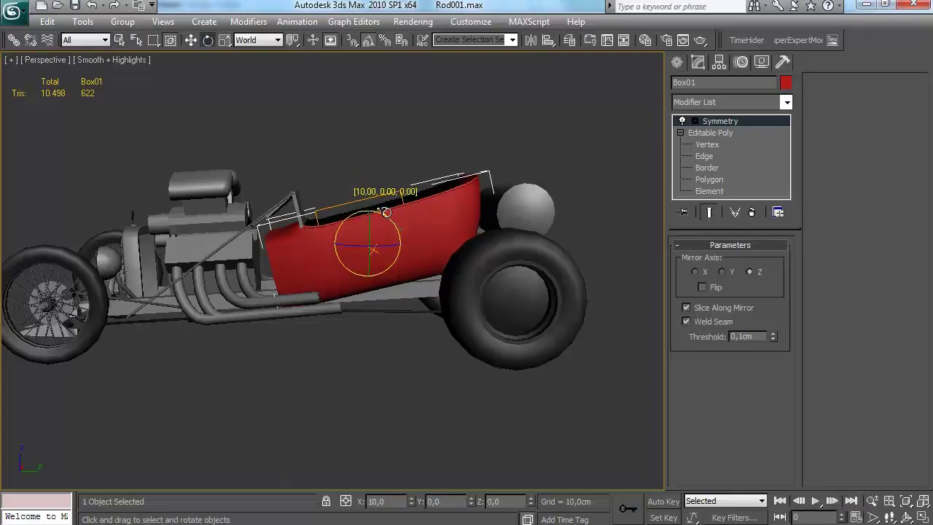
middle_click_drag(367, 228, 373, 190, "alt")
scroll(375, 204, "up", 3)
left_click(384, 341)
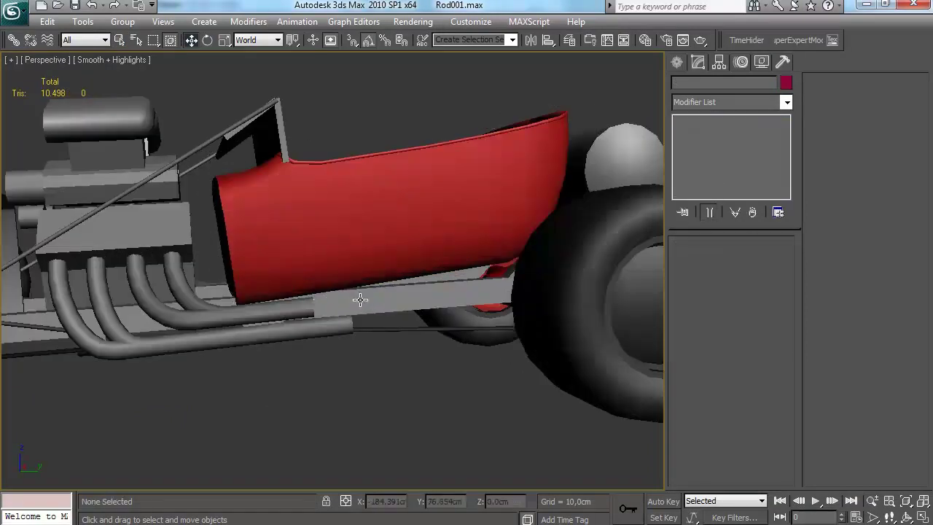
Reposition the vertices at the chassis rail's rear end, using the edged faces display while editing
left_click(676, 62)
key("F4")
mouse_move(494, 223)
middle_mouse_down("alt")
mouse_move(404, 267)
mouse_move(399, 250)
mouse_move(474, 119)
middle_mouse_up("alt")
left_click(697, 62)
left_click(707, 145)
middle_click_drag(416, 228, 378, 228)
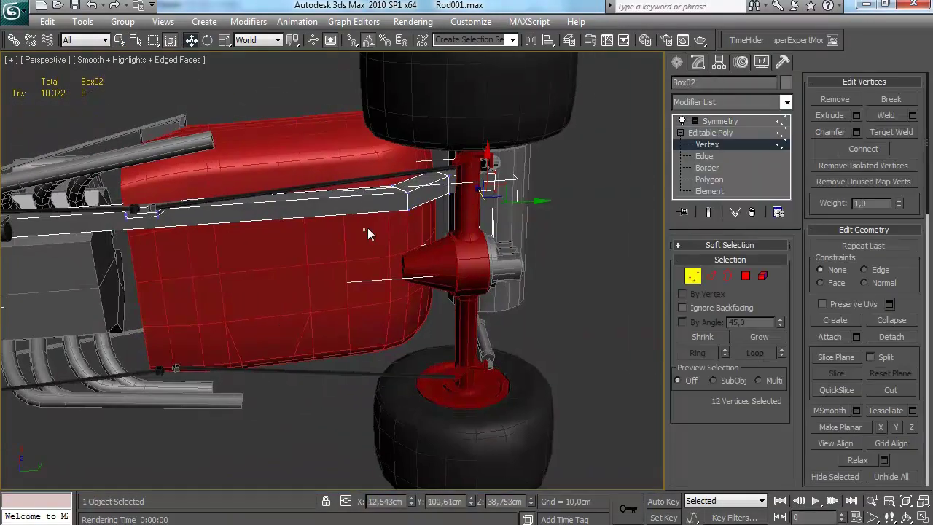
middle_click_drag(443, 188, 468, 222, "alt")
left_click_drag(445, 195, 443, 194)
middle_click_drag(443, 194, 486, 305, "alt")
left_click(690, 274)
left_click(346, 278)
scroll(347, 278, "down", 3)
key("F4")
Select all polygons of the headlight beside the radiator and apply Auto Smooth to them
middle_click_drag(347, 278, 312, 180, "alt")
middle_click_drag(369, 227, 416, 267, "alt")
scroll(440, 258, "up", 4)
scroll(401, 341, "up", 6)
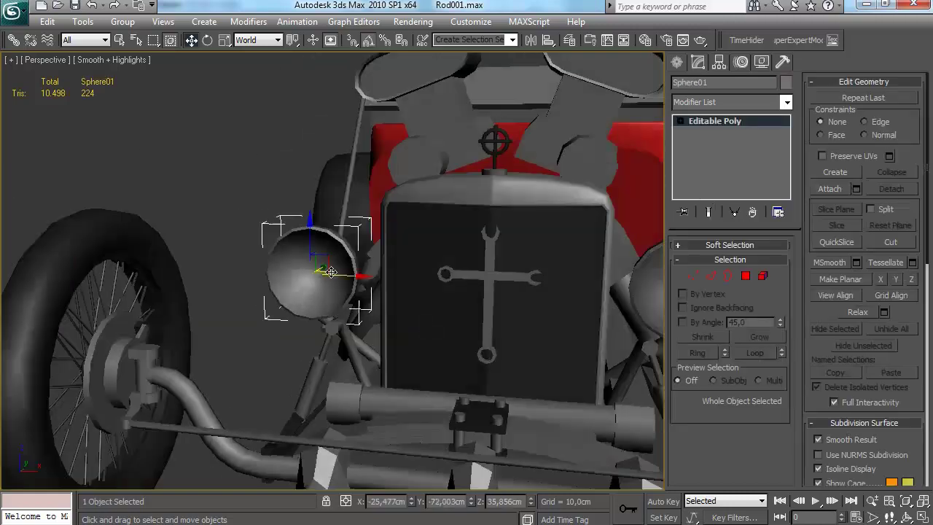
left_click(323, 266)
left_click(745, 275)
scroll(854, 402, "down", 10)
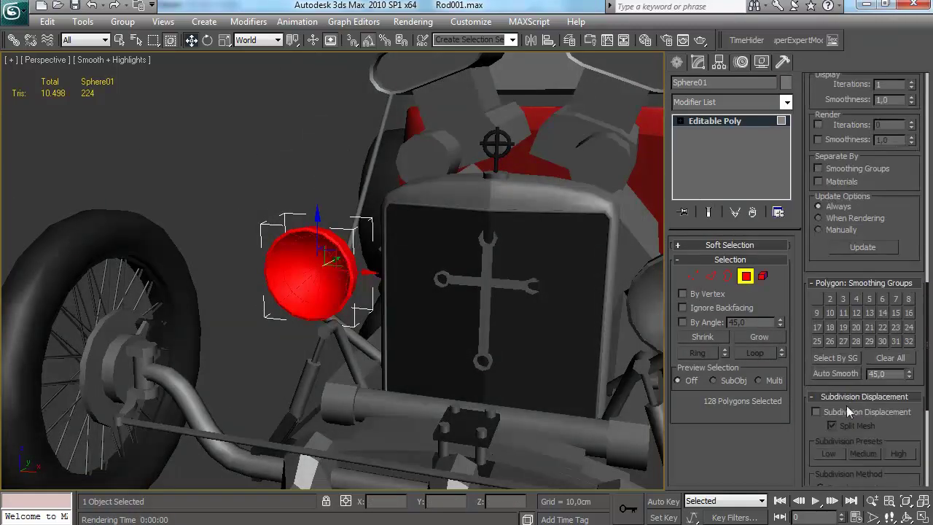
left_click(310, 369)
middle_click_drag(310, 369, 285, 261, "alt")
left_click(744, 277)
left_click(293, 341)
scroll(294, 341, "down", 10)
scroll(377, 318, "up", 5)
scroll(315, 326, "down", 5)
scroll(404, 323, "up", 4)
scroll(285, 261, "down", 4)
Show edged faces and extrude the rear wheel's round centre face slightly inward
middle_click_drag(346, 290, 378, 268, "alt")
mouse_move(377, 268)
middle_mouse_down("alt")
mouse_move(486, 258)
mouse_move(379, 262)
mouse_move(370, 283)
middle_mouse_up("alt")
mouse_move(371, 282)
middle_mouse_down()
mouse_move(351, 269)
mouse_move(337, 285)
mouse_move(386, 290)
middle_mouse_up()
scroll(350, 270, "down", 4)
middle_click_drag(387, 290, 255, 292)
scroll(358, 303, "up", 9)
left_click(373, 294)
key("F4")
left_click(745, 276)
left_click(419, 303)
middle_click_drag(419, 303, 502, 318, "alt")
left_click(856, 116)
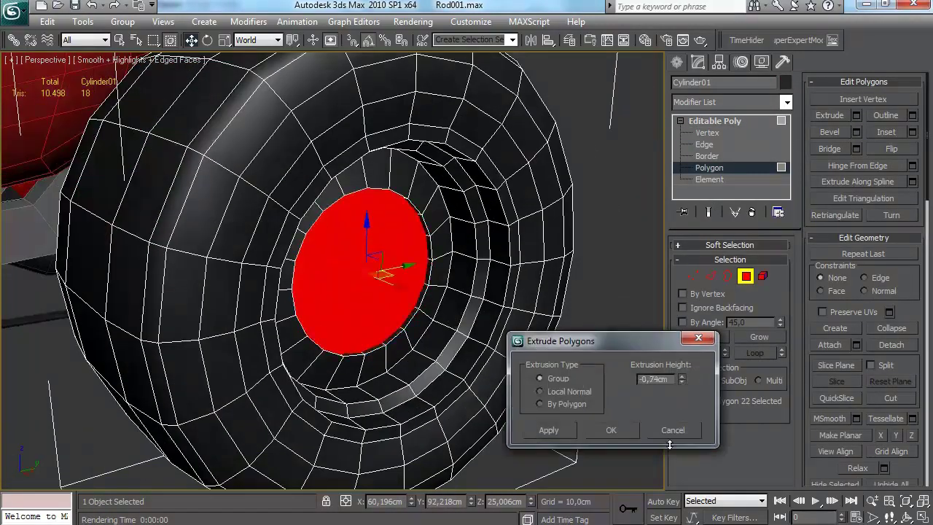
left_click(616, 427)
Delete the recessed centre face of the rear wheel and finish polygon editing
middle_click_drag(575, 379, 536, 370, "alt")
key("Delete")
left_click(746, 276)
left_click(608, 286)
Create a sphere over the rear wheel's centre opening in the Right view and align it to the wheel
middle_click_drag(540, 292, 459, 292, "alt")
left_click(677, 63)
left_click(710, 170)
key("alt+w")
middle_click(151, 279)
key("alt+w")
scroll(150, 279, "down", 7)
middle_click_drag(568, 277, 337, 266)
scroll(337, 267, "up", 5)
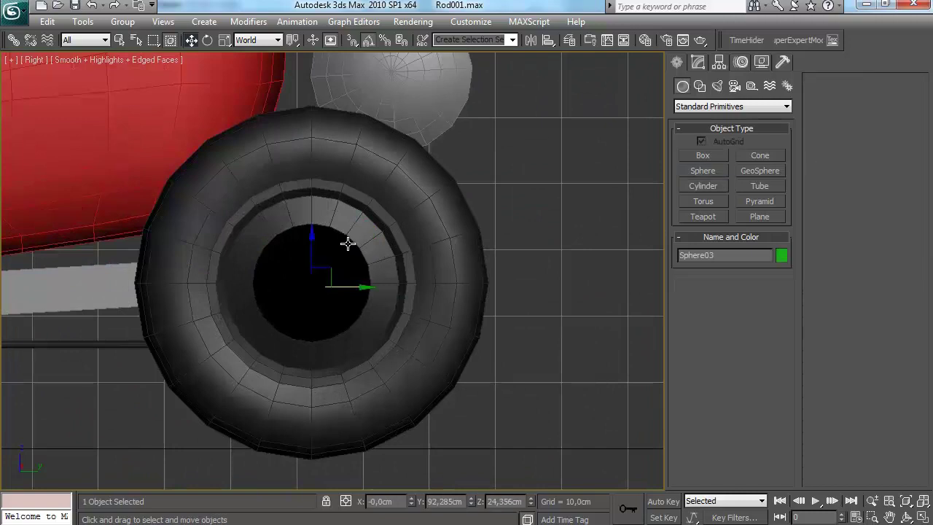
left_click(548, 40)
left_click(463, 249)
left_click(475, 389)
Move the sphere sideways in the perspective view so it sits in the rear wheel's centre opening
key("alt+w")
middle_click(557, 357)
key("alt+w")
middle_click_drag(539, 354, 371, 308, "alt")
left_click_drag(216, 204, 113, 286)
middle_click_drag(113, 286, 255, 239, "alt")
Set the sphere to 20 segments and a radius of about 9.2 cm to match the opening, and convert it to an editable poly
key("alt+w")
middle_click(140, 325)
key("alt+w")
scroll(429, 256, "up", 4)
middle_click_drag(429, 256, 564, 202)
left_click(697, 64)
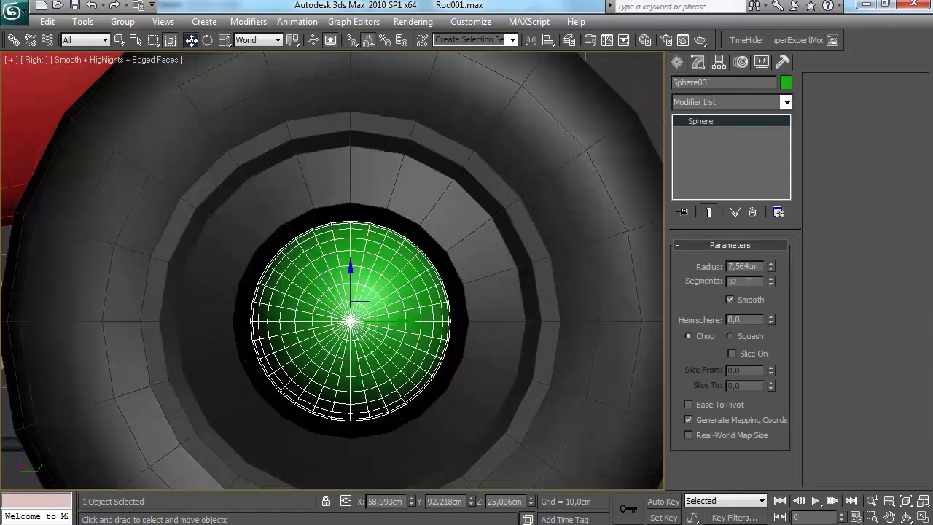
left_click_drag(770, 266, 770, 255)
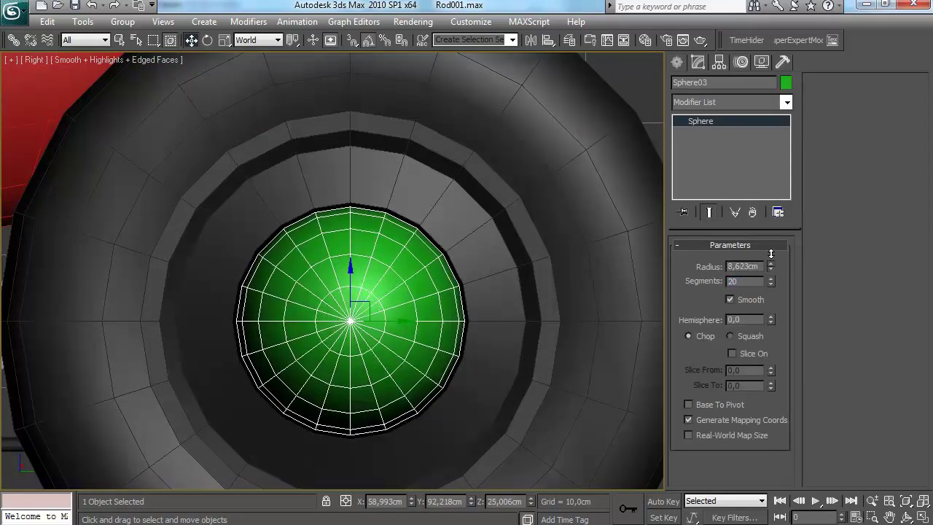
middle_click_drag(425, 302, 430, 301)
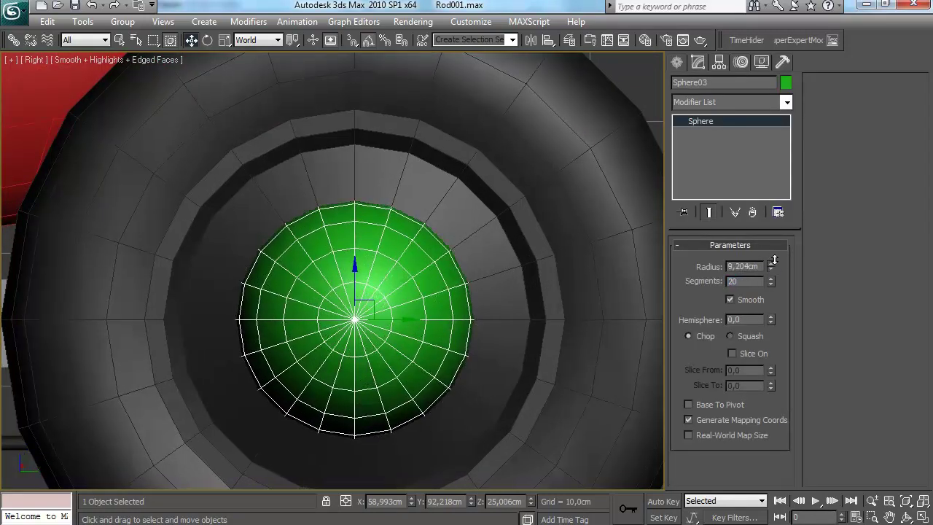
right_click(698, 121)
left_click(735, 240)
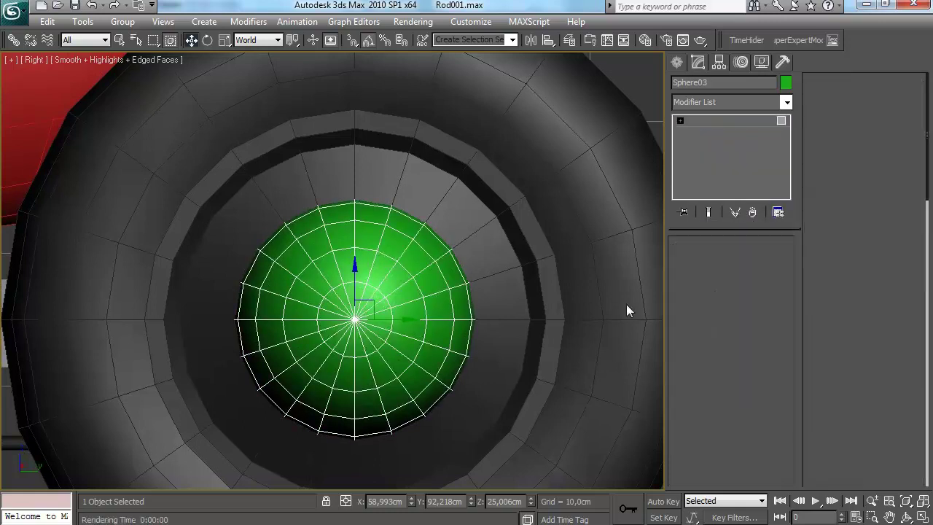
Select half of the sphere's polygons in the Top view and delete them, leaving a dome for the rear wheel
key("alt+w")
right_click(185, 191)
key("alt+w")
scroll(222, 200, "down", 5)
middle_click_drag(470, 237, 327, 280)
key("F3")
left_click_drag(324, 229, 456, 405)
key("Delete")
middle_click_drag(456, 406, 439, 403)
key("alt+w")
right_click(487, 347)
key("alt+w")
middle_click_drag(487, 348, 539, 339, "alt")
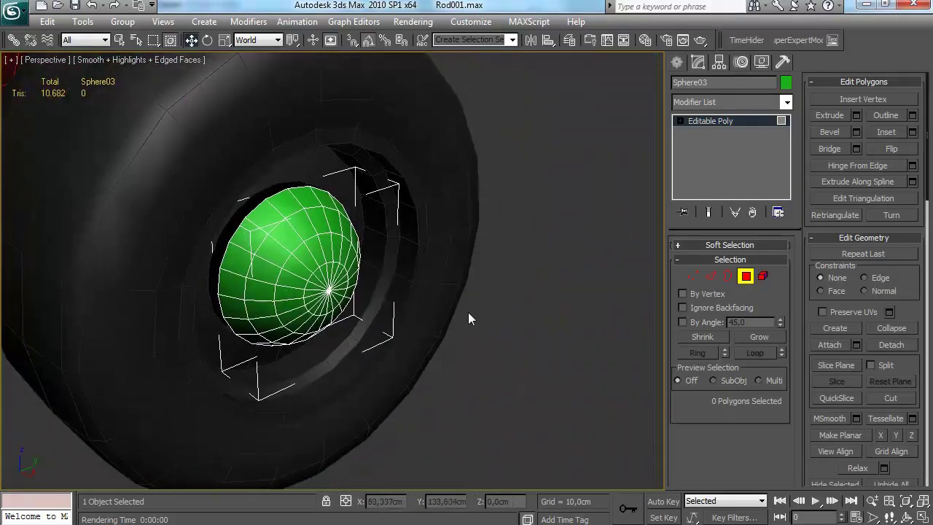
Select all the dome's polygons, flatten them with the scale tool, and finish polygon editing
scroll(481, 336, "up", 5)
key("ctrl+a")
middle_click_drag(357, 334, 317, 294, "alt")
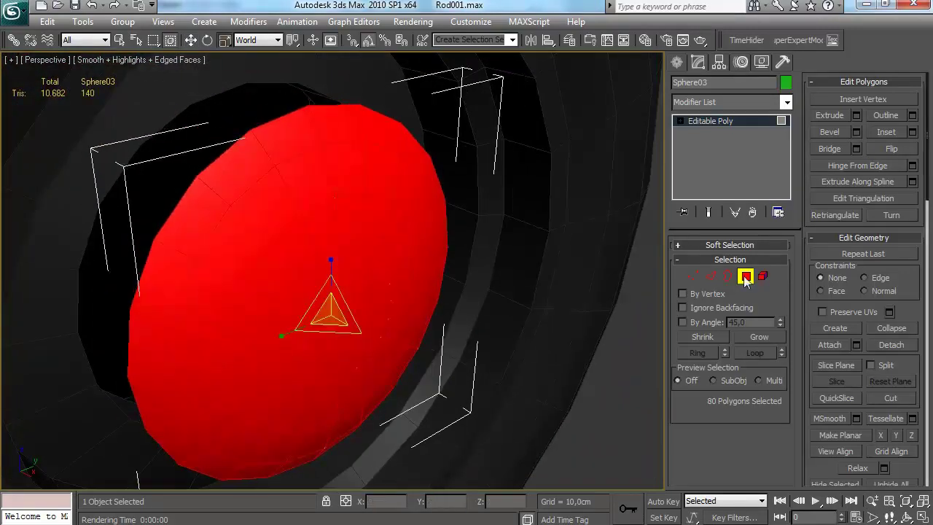
left_click(744, 277)
Change the dome's object colour to grey and move it into the rear wheel's centre opening
middle_click_drag(408, 306, 468, 285)
left_click(786, 83)
left_click(558, 300)
left_click(537, 347)
middle_click_drag(480, 331, 474, 333)
key("w")
left_click_drag(325, 275, 260, 241)
middle_click_drag(260, 241, 216, 194, "alt")
scroll(216, 194, "down", 8)
Select the rear wheel and turn off the edged-faces display to check its shading
left_click(676, 63)
left_click(477, 257)
middle_click_drag(441, 242, 467, 259, "alt")
key("F4")
scroll(437, 256, "down", 4)
middle_click_drag(406, 254, 424, 299, "alt")
scroll(402, 263, "up", 6)
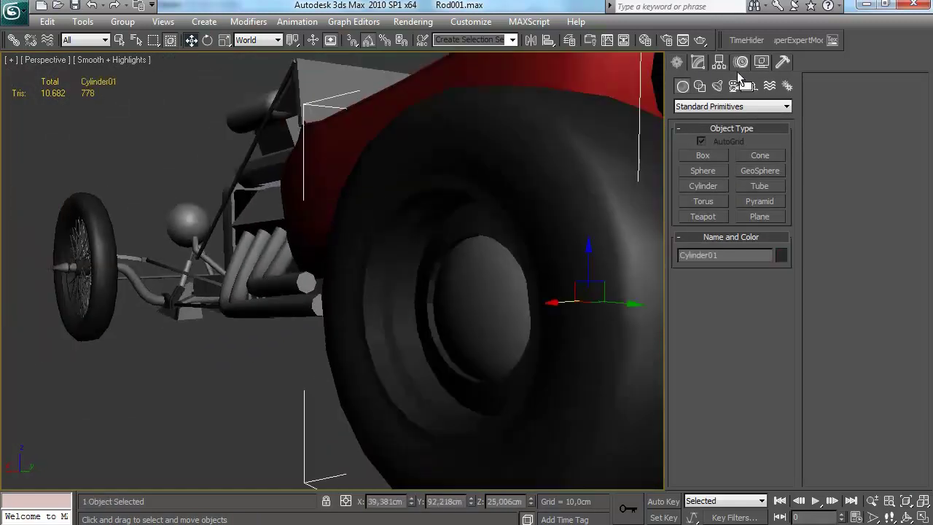
Auto-smooth the rim element of the rear wheel and finish element editing
left_click(697, 64)
left_click(763, 276)
key("q")
left_click(416, 344)
scroll(830, 243, "down", 7)
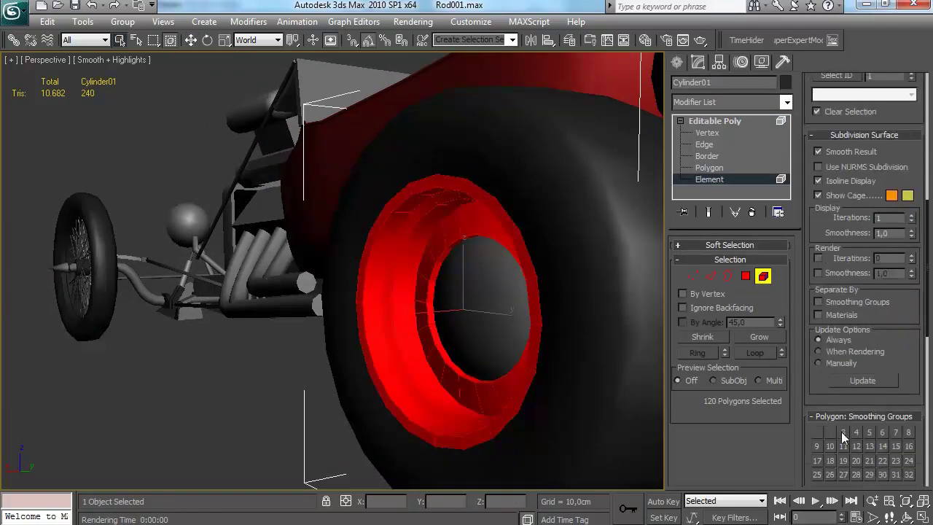
scroll(847, 428, "down", 1)
left_click(830, 483)
left_click(291, 386)
left_click(677, 63)
Switch to Windows Photo Viewer and browse the T-Bucket reference photos, examining bucketroad.jpg at actual size
left_click(270, 365)
middle_click_drag(270, 365, 430, 335, "alt")
scroll(430, 335, "down", 4)
middle_click_drag(331, 324, 175, 327, "alt")
middle_click_drag(295, 315, 164, 487, "alt")
mouse_move(335, 524)
left_click(284, 466)
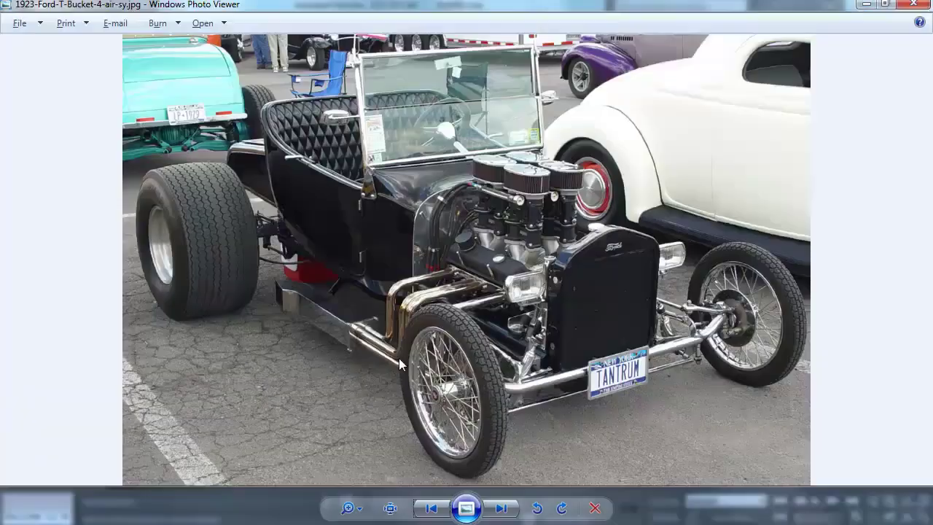
key("Right")
key("Right")
key("Right")
key("Right")
scroll(413, 277, "down", 1)
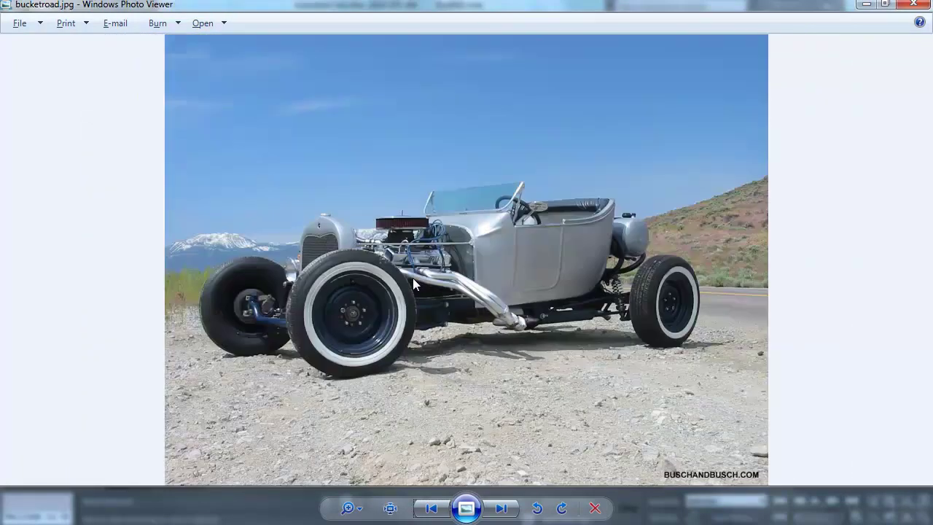
left_click(389, 507)
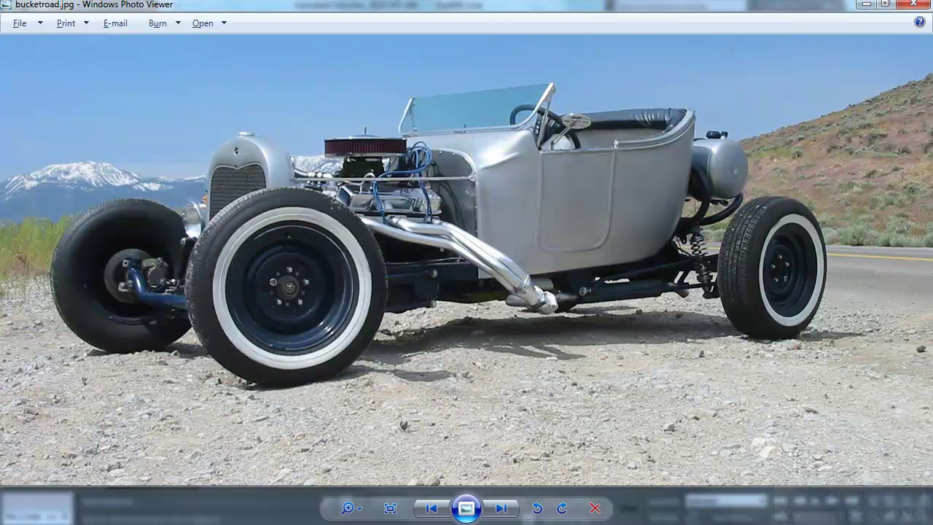
left_click_drag(714, 457, 716, 388)
Switch to Firefox, open buschandbusch.com in a new tab, and go to its rides section
key("alt+Tab")
key("ctrl+t")
type("buschandbu")
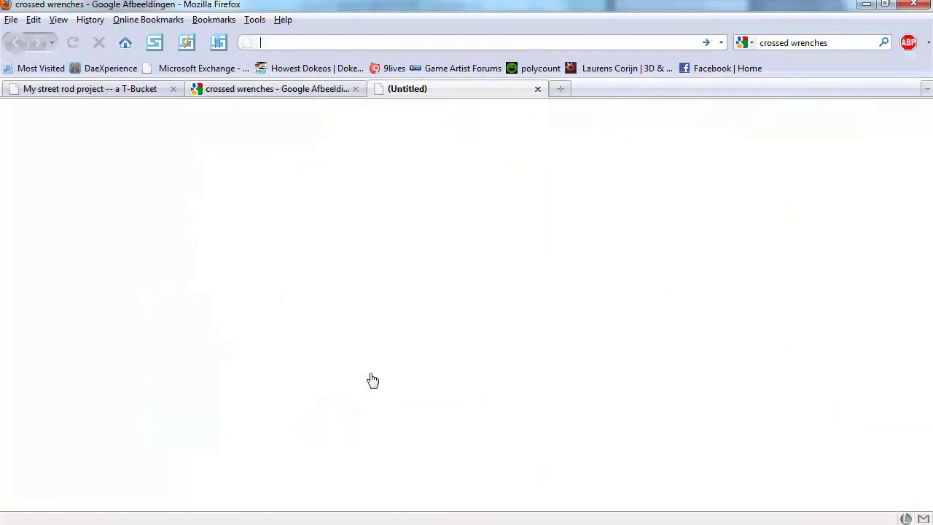
type("sch.com")
key("Return")
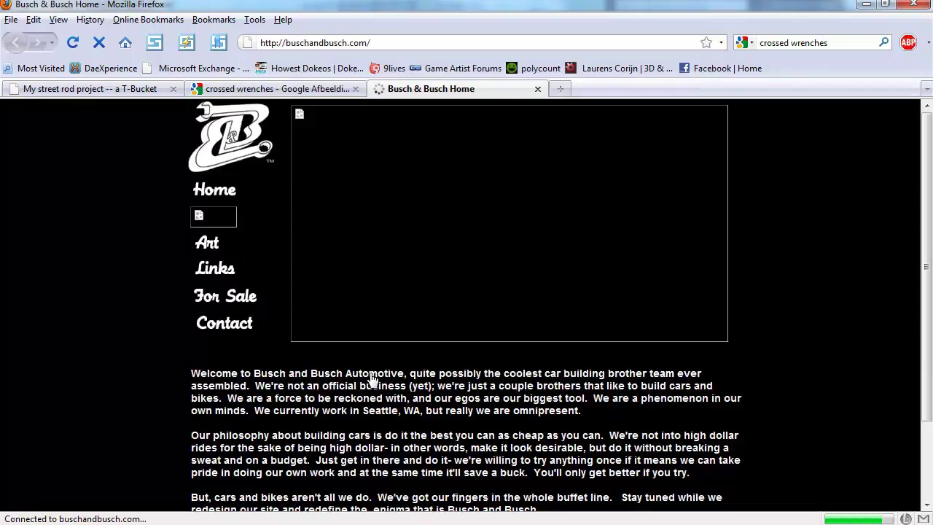
left_click(209, 216)
scroll(107, 258, "down", 8)
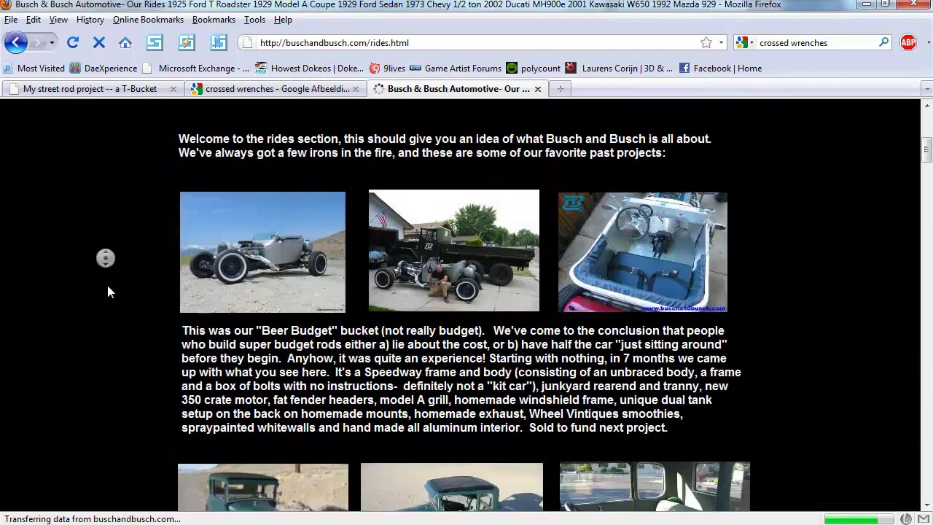
Open the silver T roadster's page and examine its build photos, viewing the truck-loading picture on its own
left_click(182, 279)
scroll(284, 291, "down", 10)
middle_click_drag(273, 324, 150, 386)
middle_click_drag(148, 340, 148, 415)
mouse_move(119, 334)
middle_mouse_down()
mouse_move(122, 415)
mouse_move(123, 399)
middle_mouse_up()
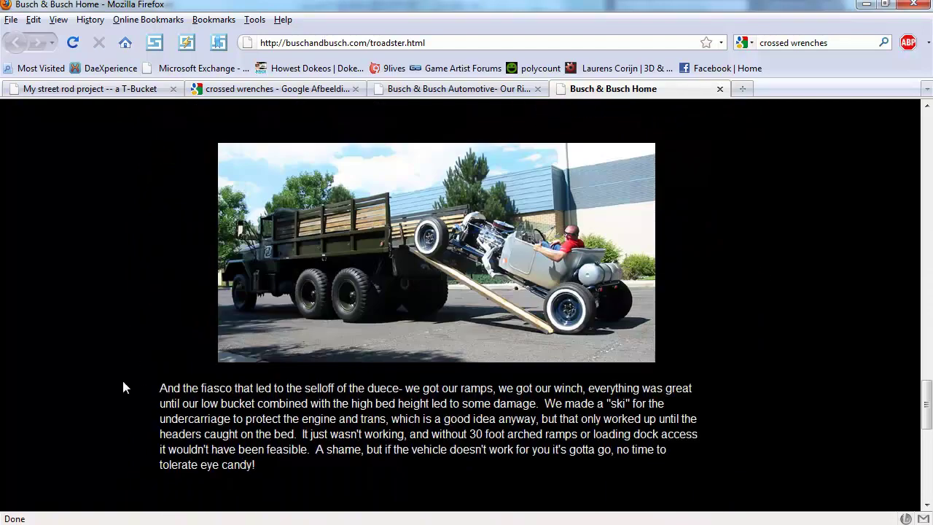
right_click(539, 268)
left_click(556, 277)
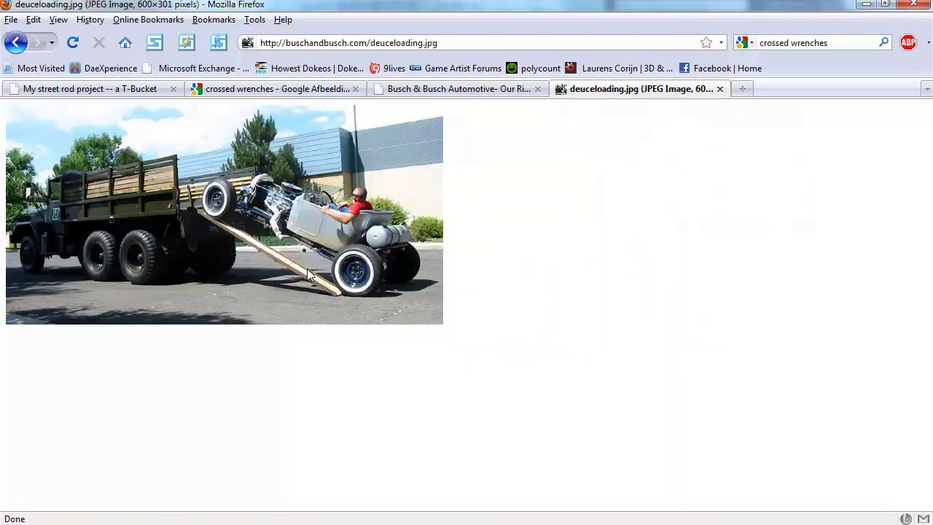
key("alt+Left")
mouse_move(135, 281)
middle_mouse_down()
mouse_move(125, 383)
mouse_move(126, 366)
middle_mouse_up()
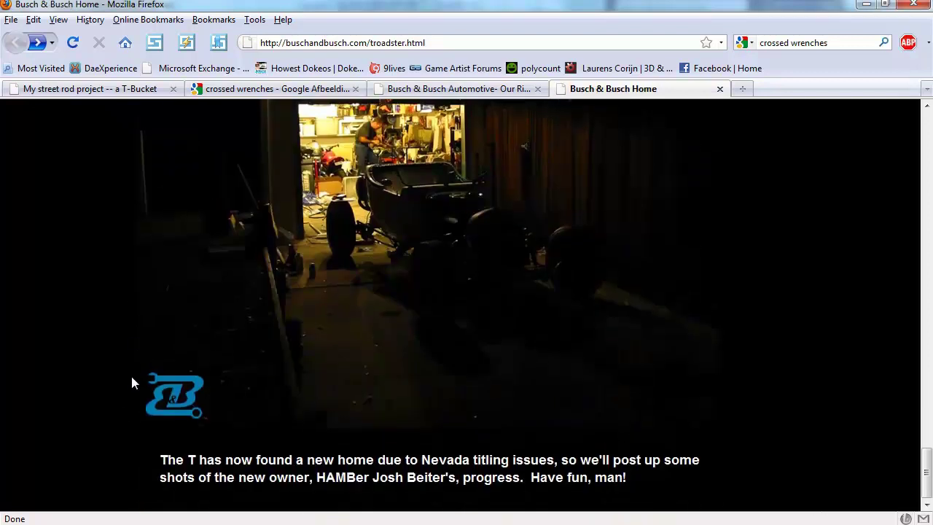
mouse_move(121, 401)
middle_mouse_down()
mouse_move(131, 350)
mouse_move(120, 379)
mouse_move(124, 411)
mouse_move(139, 344)
mouse_move(122, 385)
middle_mouse_up()
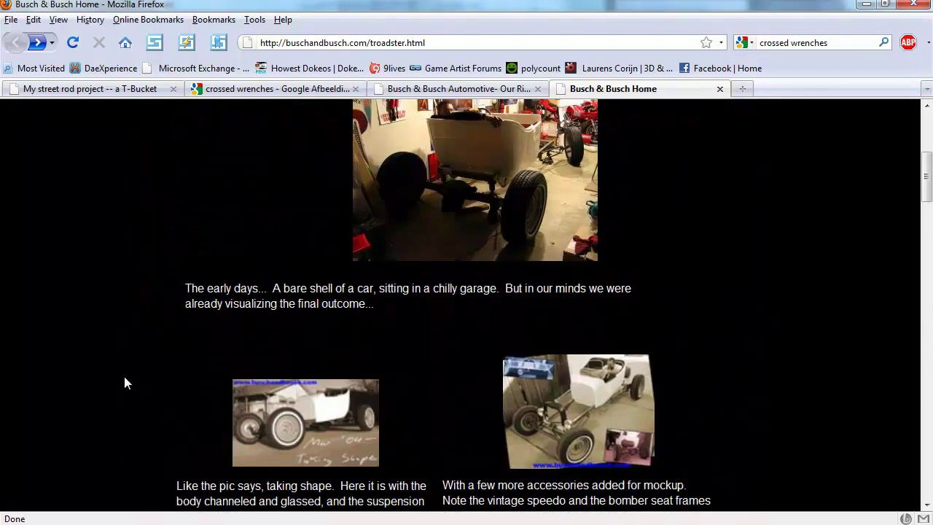
Search Google Images for "t-bucket tank" in a new tab and look through the results
key("ctrl+t")
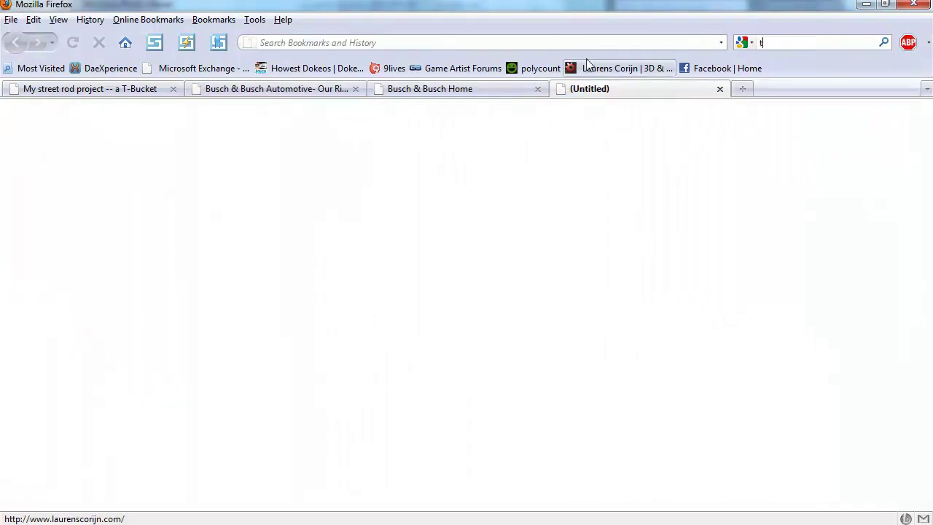
type("t-bucket tank")
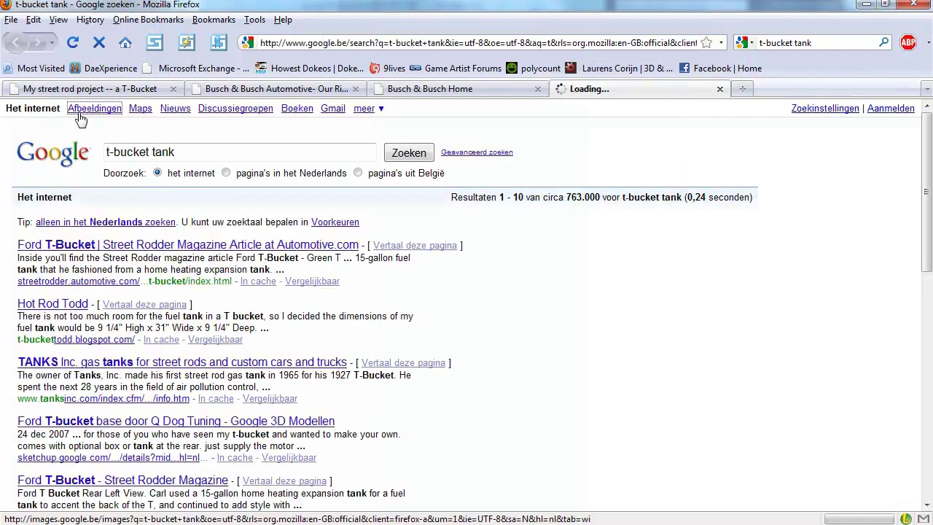
left_click(91, 107)
scroll(277, 416, "down", 2)
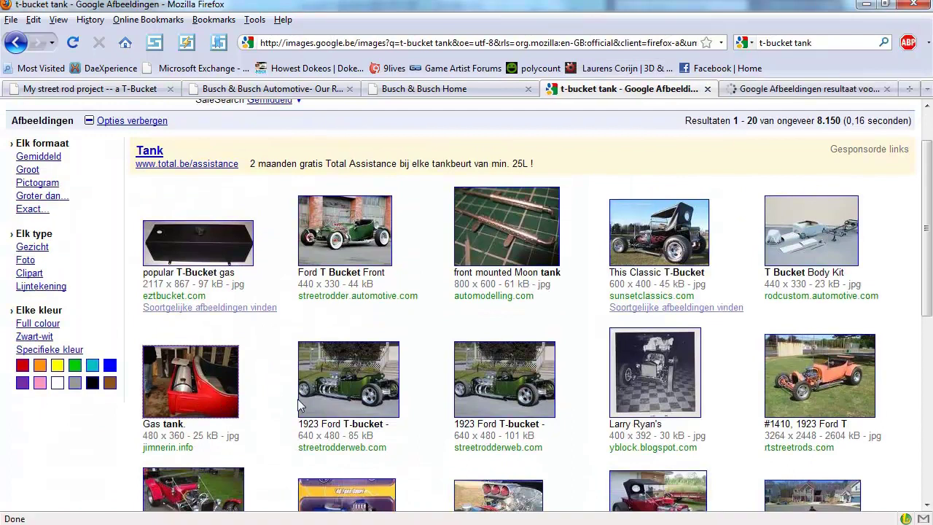
scroll(263, 391, "down", 7)
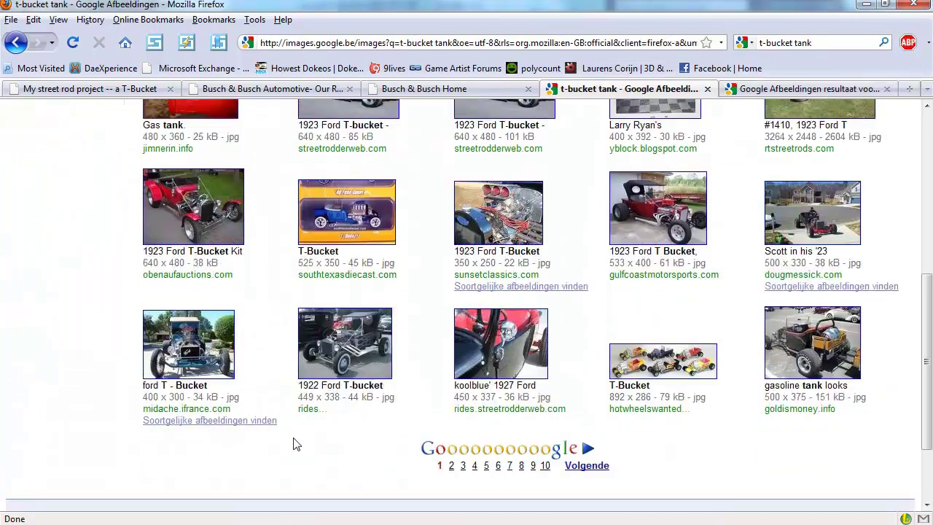
scroll(293, 442, "down", 1)
Refine the image search to "t-bucket round tank" and "t-bucket fuel tank" and look through the results
middle_click(280, 418)
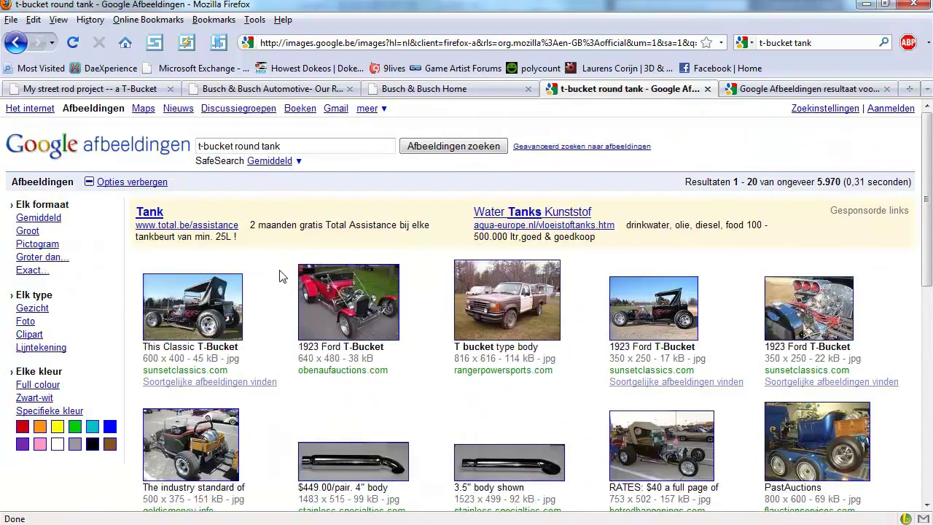
scroll(279, 285, "down", 7)
middle_click_drag(269, 295, 270, 97)
key("Return")
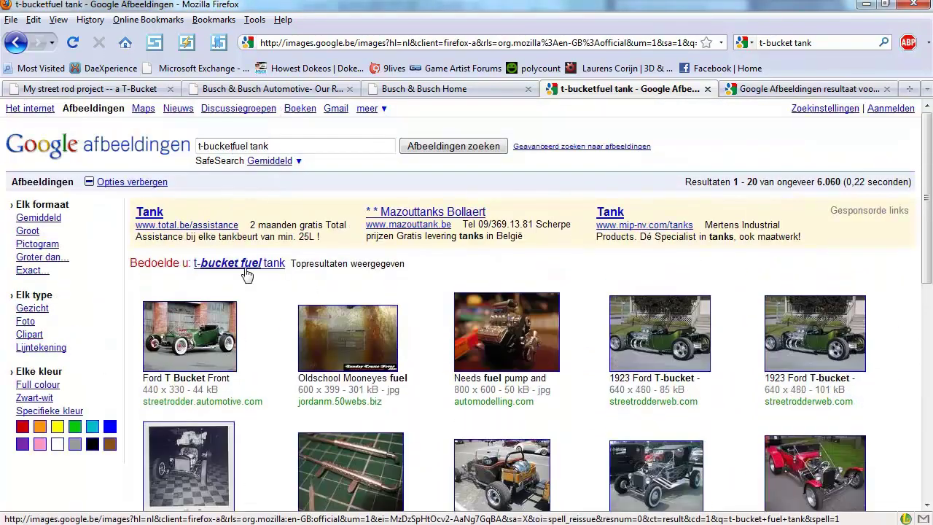
scroll(271, 295, "down", 2)
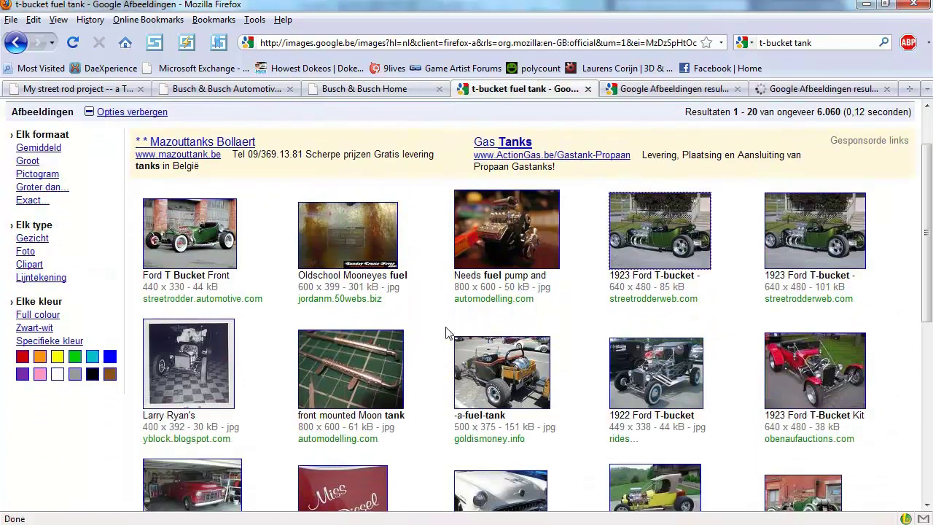
scroll(422, 340, "down", 9)
Examine the opened gas tank photos, including the rear view of the green 1923 Ford T-bucket
left_click(674, 88)
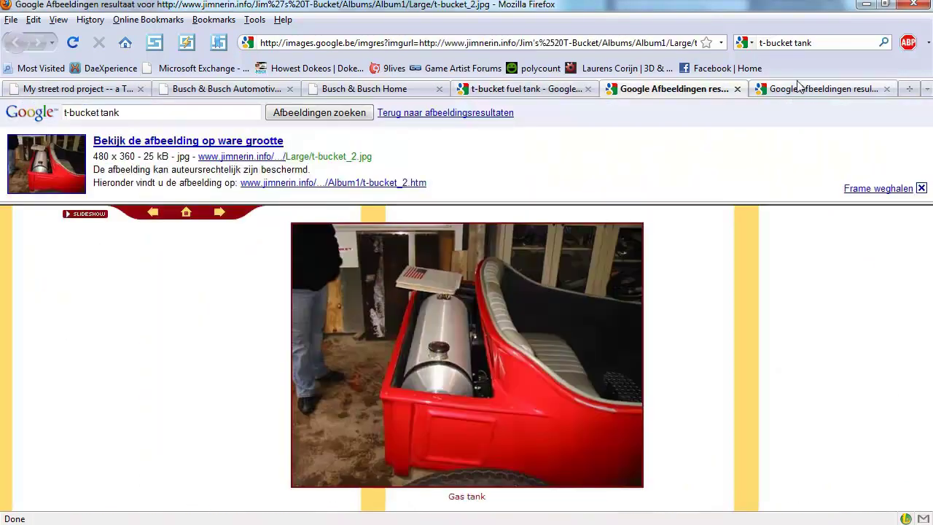
left_click(802, 88)
scroll(55, 367, "down", 3)
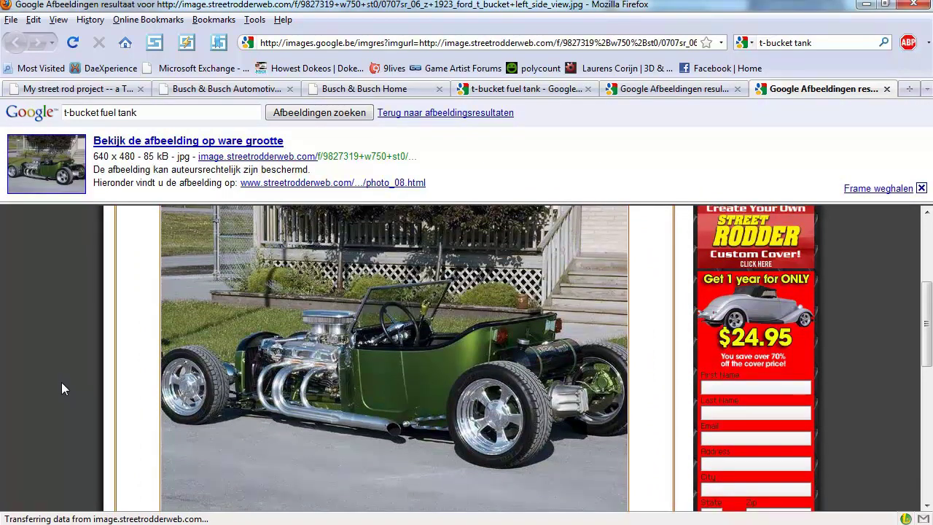
scroll(58, 378, "down", 6)
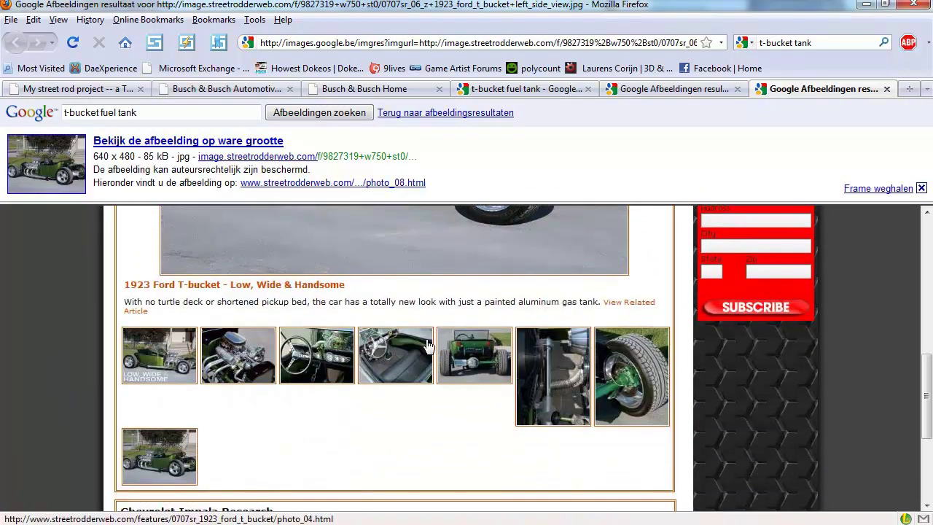
scroll(473, 352, "down", 2)
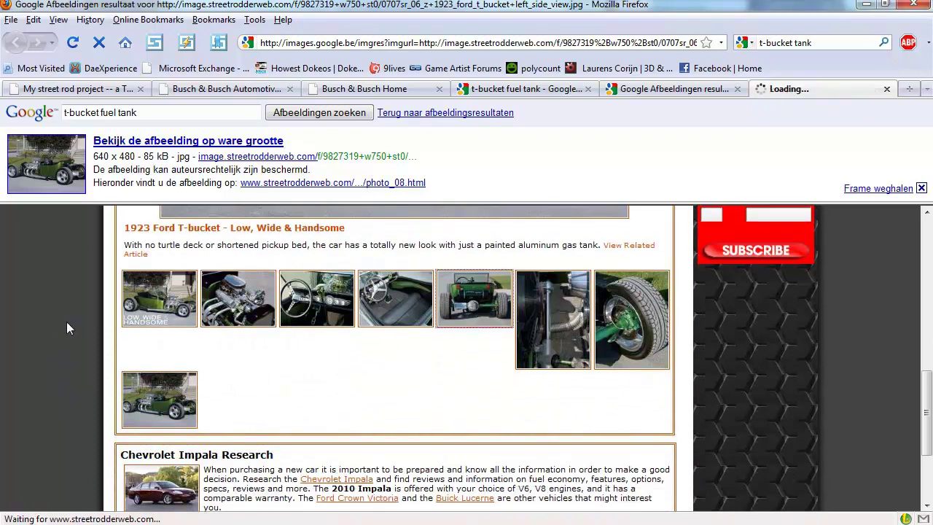
scroll(61, 382, "down", 8)
scroll(66, 351, "up", 2)
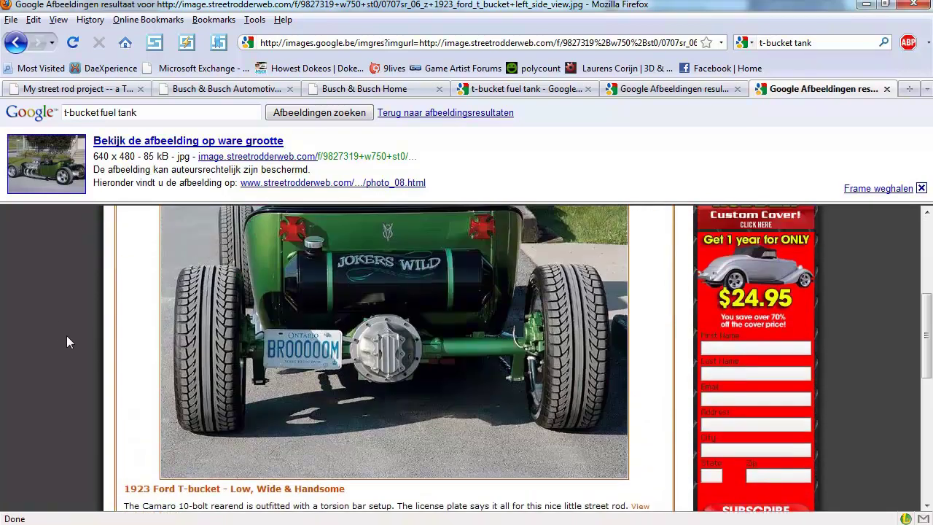
scroll(67, 333, "down", 2)
scroll(64, 415, "up", 1)
middle_click(63, 403)
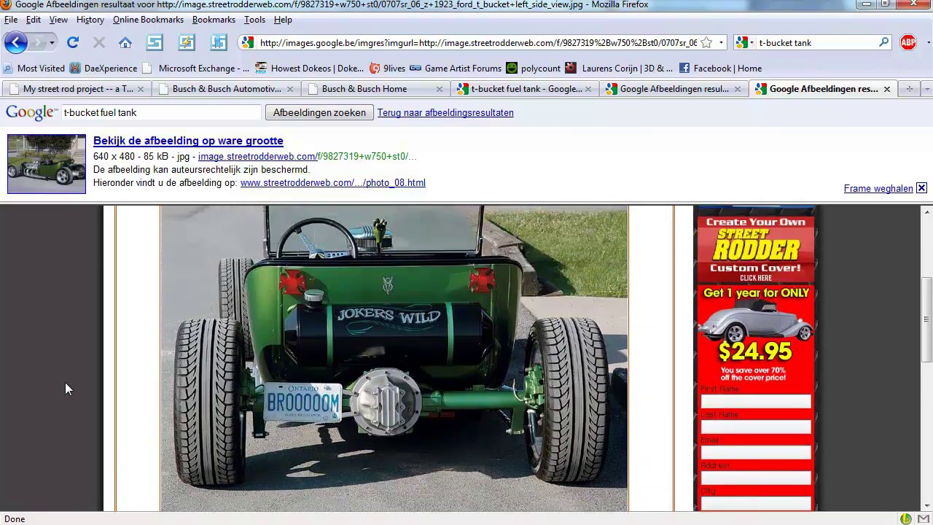
middle_click(65, 396)
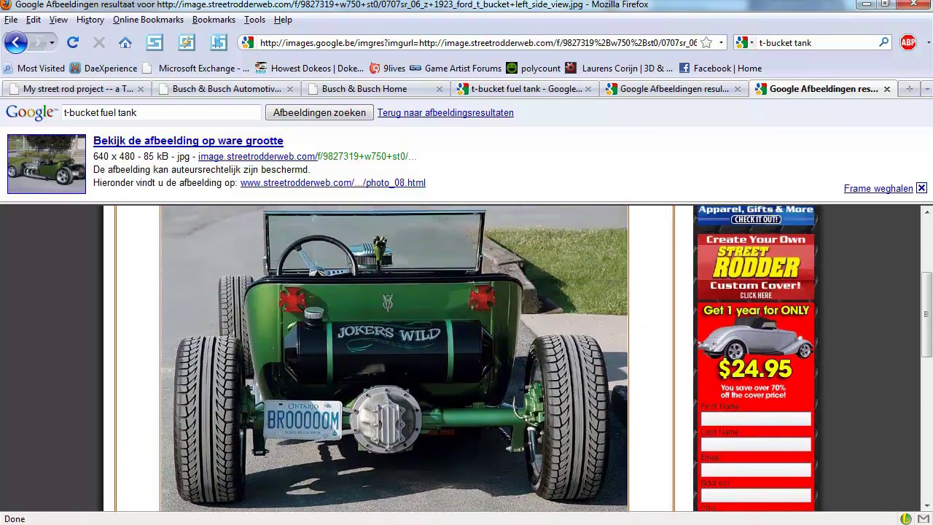
Switch back to 3ds Max, adjust the oil tank's position behind the red body, and show its parameters with edged faces
key("alt+Tab")
middle_click_drag(481, 210, 450, 283, "alt")
key("w")
left_click_drag(506, 248, 510, 249)
middle_click_drag(510, 249, 391, 283, "alt")
scroll(458, 267, "up", 3)
key("F4")
left_click(698, 63)
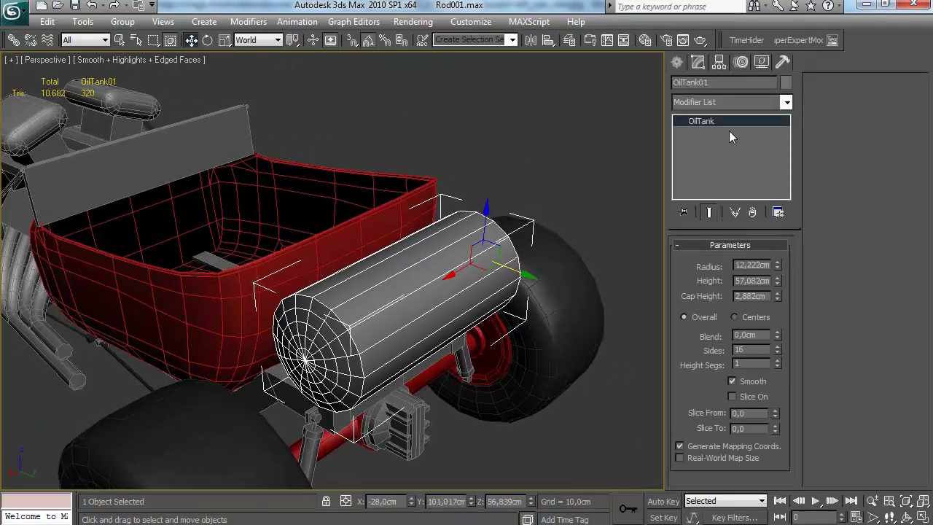
Add an Edit Poly modifier to the oil tank and enter edge editing
middle_click_drag(496, 285, 335, 293, "alt")
scroll(435, 279, "up", 3)
right_click(708, 121)
left_click(723, 101)
key("e")
key("e")
key("e")
key("e")
key("Return")
key("2")
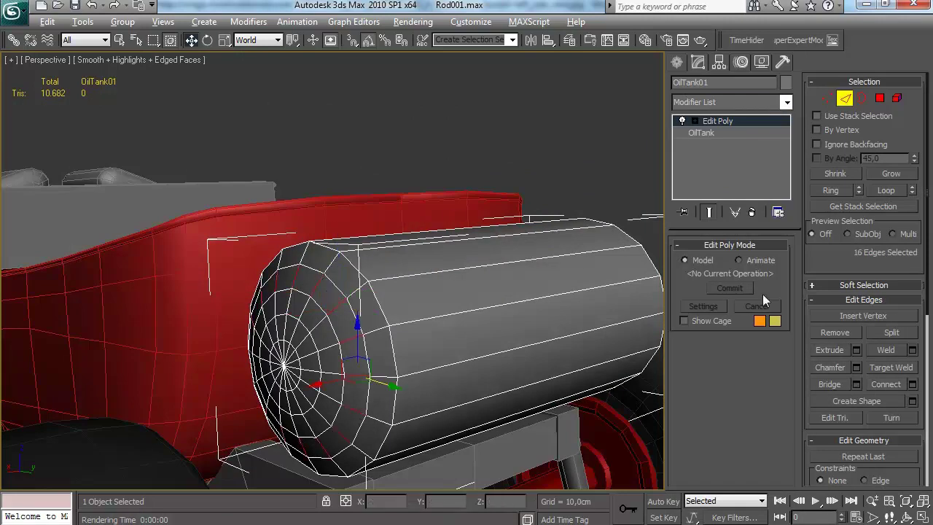
Connect the ring of radial edges on the tank's end cap and clean up the cap's surplus edge loops
left_click(887, 385)
middle_click_drag(305, 186, 286, 230, "alt")
double_click(312, 338)
key("ctrl+BackSpace")
key("ctrl+z")
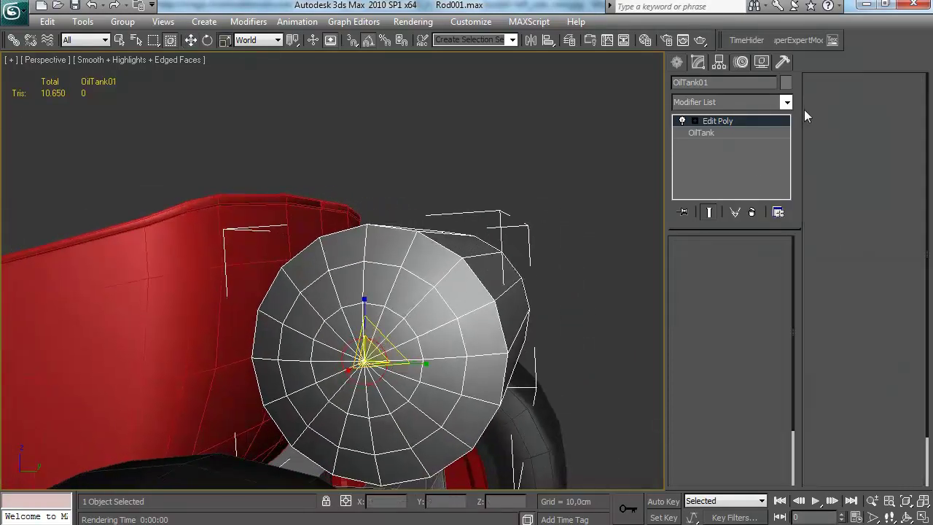
Adjust the end cap's centre vertex, assign the centre polygons to smoothing group 3, and check the shading
middle_click_drag(364, 373, 373, 344, "alt")
middle_click_drag(346, 374, 405, 351, "alt")
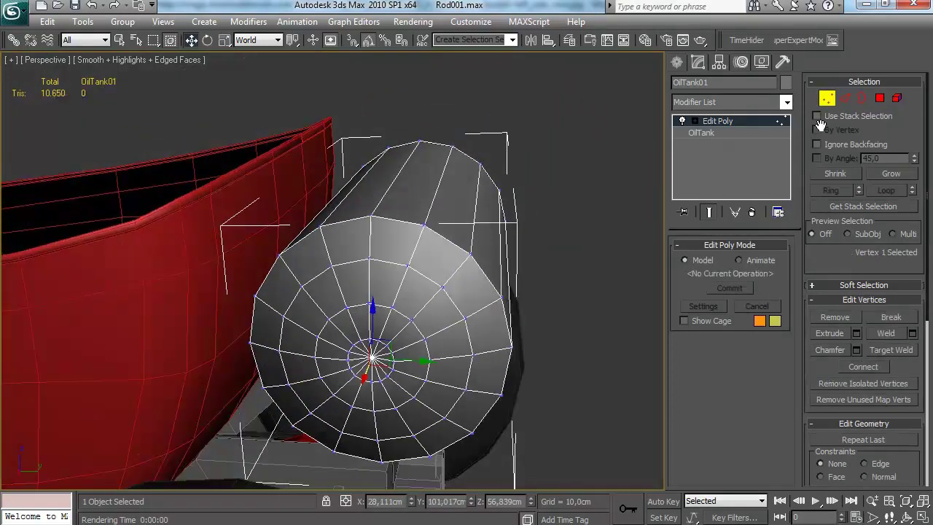
scroll(836, 313, "down", 10)
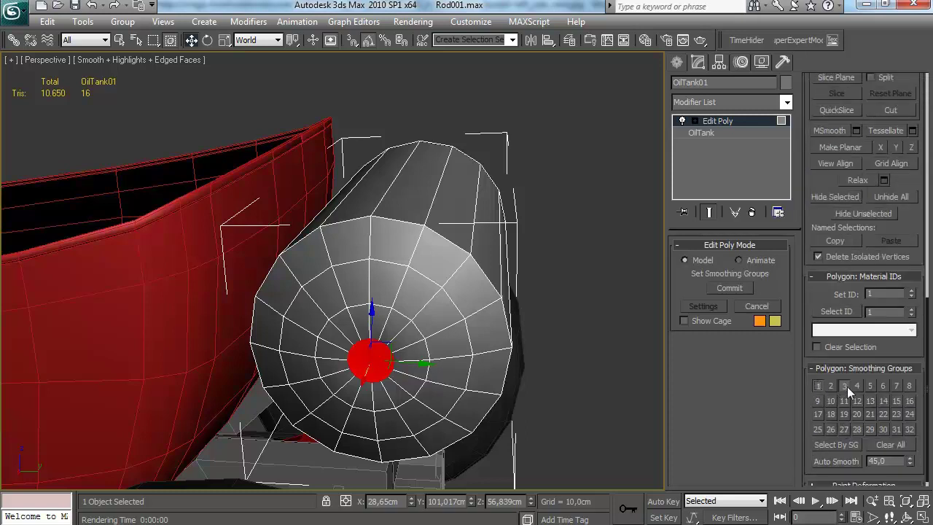
middle_click_drag(528, 328, 475, 305, "alt")
middle_click_drag(527, 293, 461, 347, "alt")
scroll(460, 347, "up", 4)
key("F4")
Chamfer the edge loop around the rim of the oil tank's end cap
left_click(719, 145)
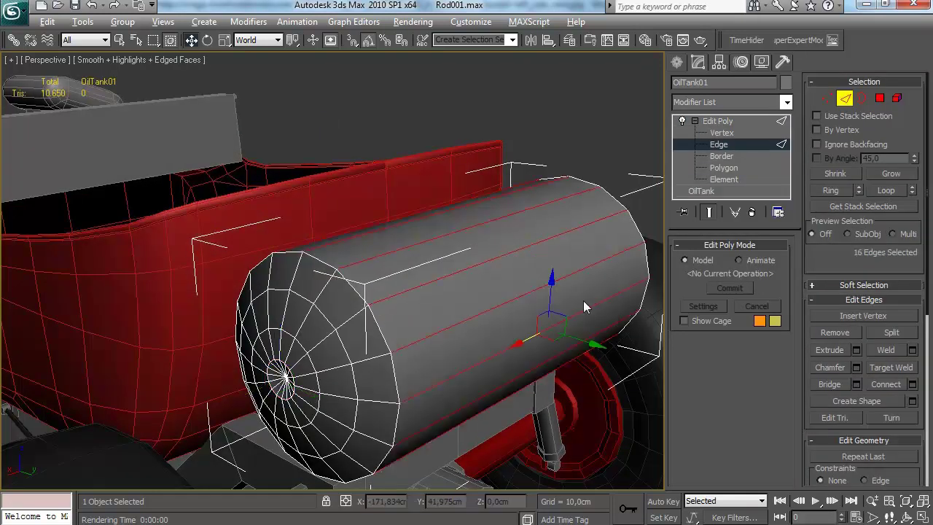
scroll(811, 261, "down", 2)
left_click(856, 329)
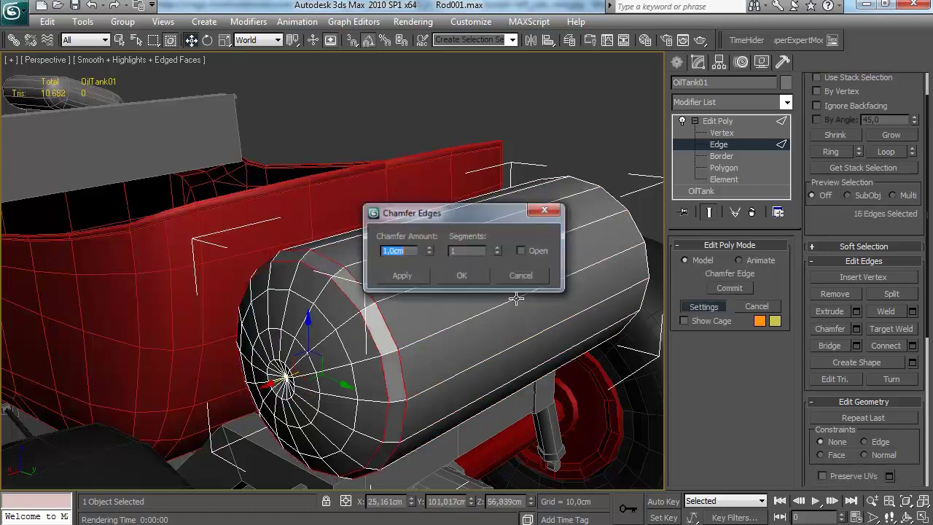
key("Return")
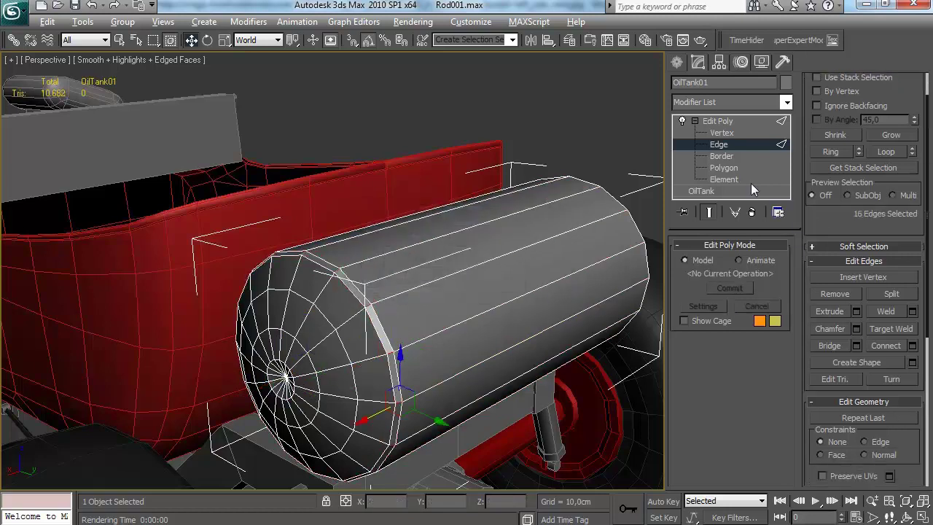
Select the chamfered rim's polygons for smoothing and check the tank's shading with edged faces hidden
scroll(892, 106, "up", 2)
left_click(879, 98, "ctrl")
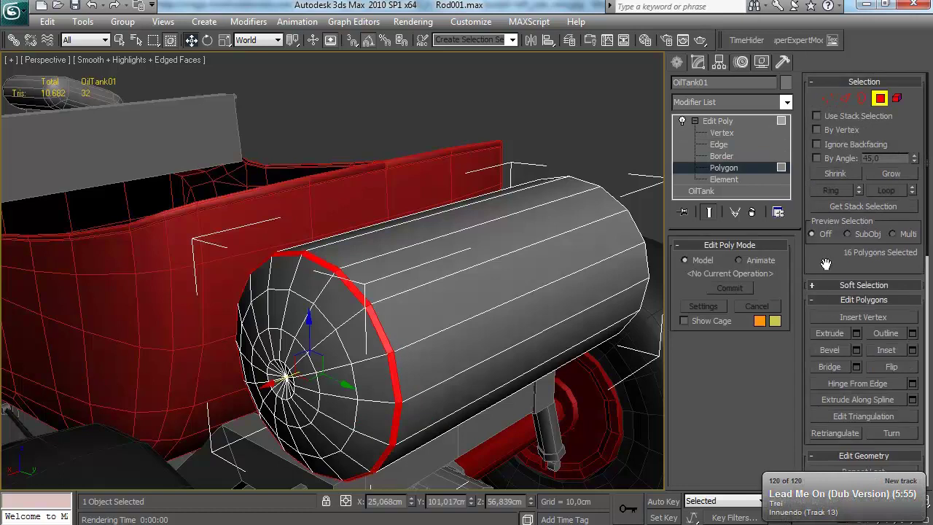
scroll(821, 300, "down", 13)
left_click(677, 63)
left_click(609, 126)
key("F4")
scroll(478, 194, "down", 5)
middle_click_drag(466, 196, 399, 236, "alt")
scroll(472, 212, "up", 5)
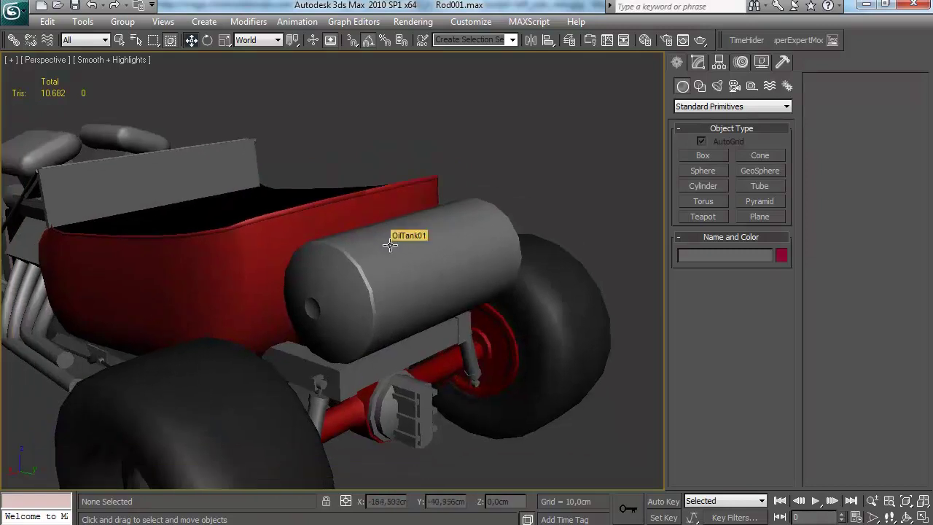
left_click(362, 309)
middle_click_drag(363, 309, 305, 241, "alt")
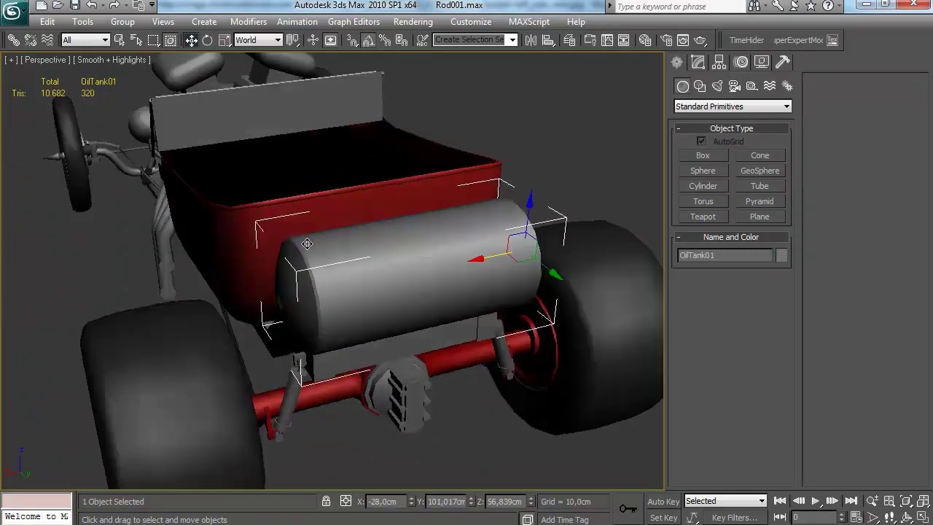
In the right view, draw a tube around the oil tank, about 12.1 and 12.5 cm in radius and 1.65 cm high
left_click(759, 186)
middle_click_drag(408, 241, 395, 206, "alt")
middle_click_drag(175, 265, 22, 481, "alt")
key("r")
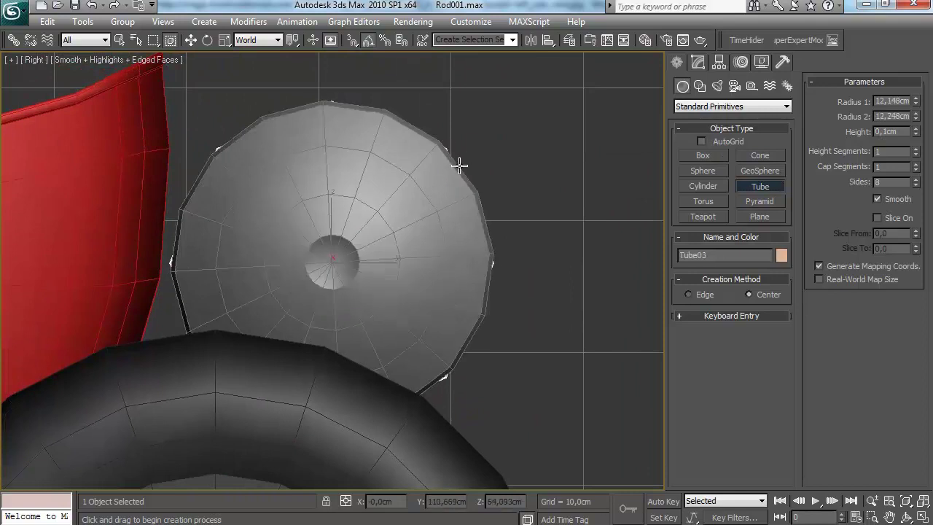
left_click(697, 63)
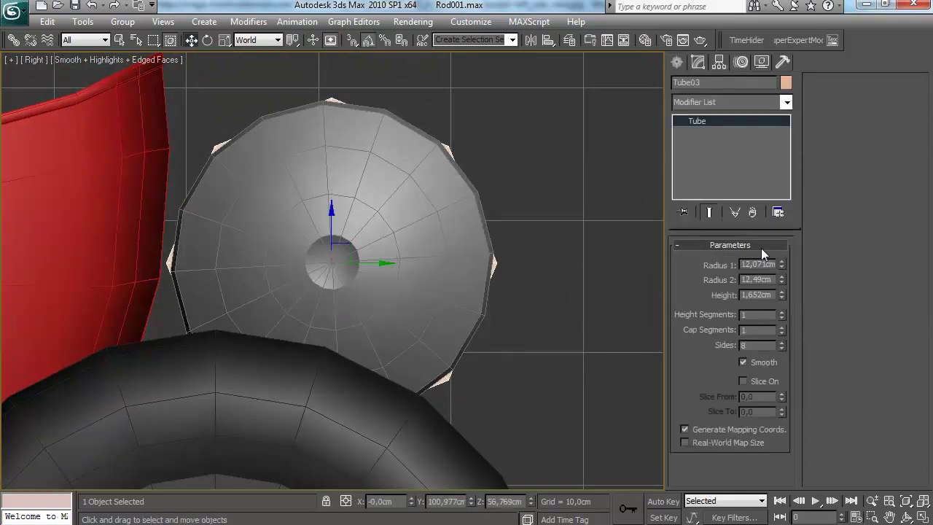
Give the tube 16 sides and align it pivot to pivot with the oil tank on the X, Y and Z positions
left_click_drag(780, 340, 780, 338)
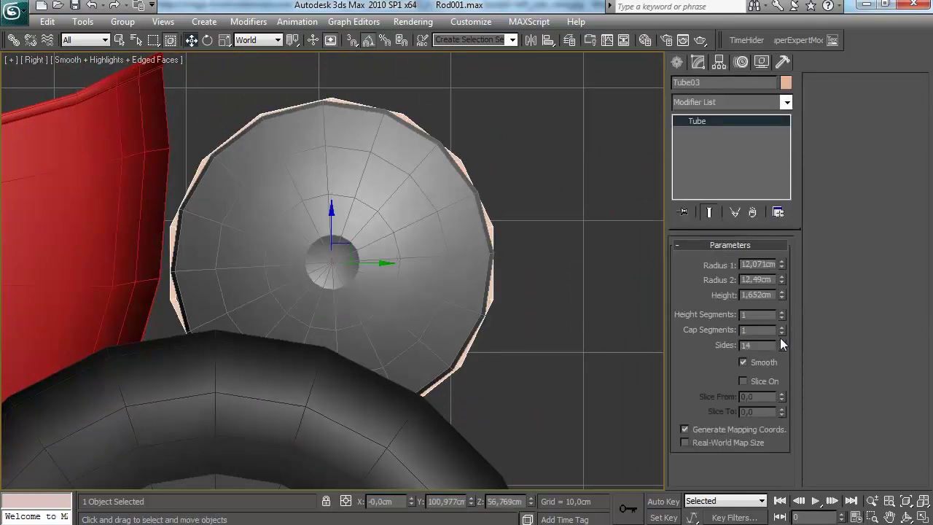
left_click(391, 197)
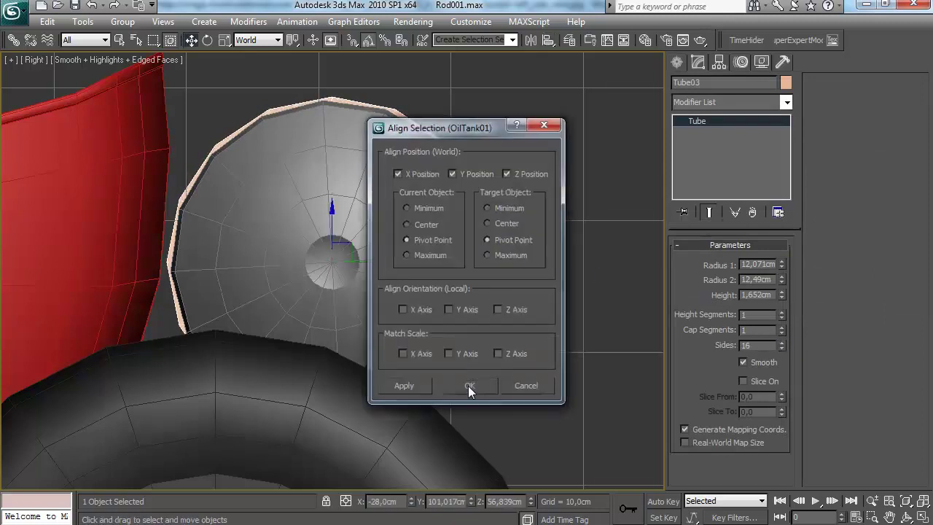
left_click(470, 387)
left_click(782, 342)
left_click(355, 184)
left_click(471, 386)
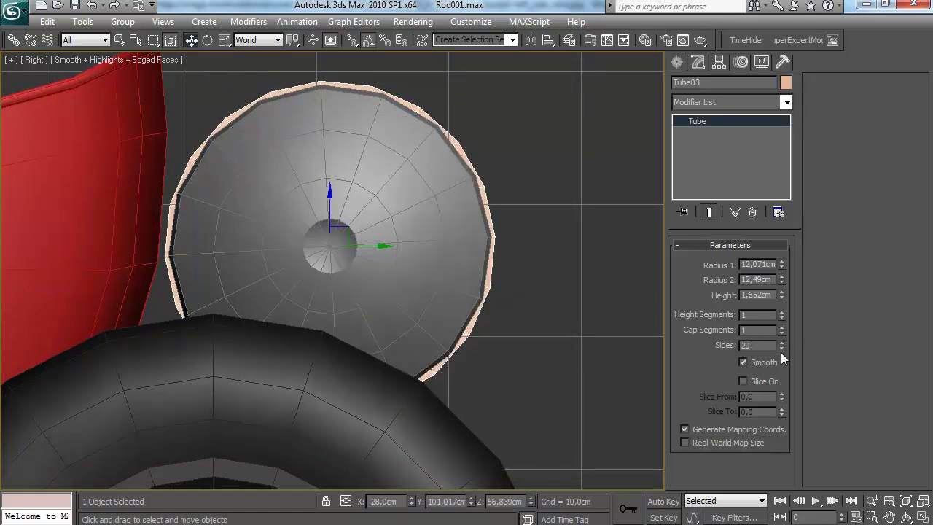
Move the tube along the tank to about X 11.8 cm so it forms a strap near one end
key("alt+w")
middle_click(502, 251)
key("alt+w")
middle_click_drag(510, 255, 454, 282, "alt")
middle_click_drag(346, 255, 405, 249, "alt")
scroll(406, 249, "up", 3)
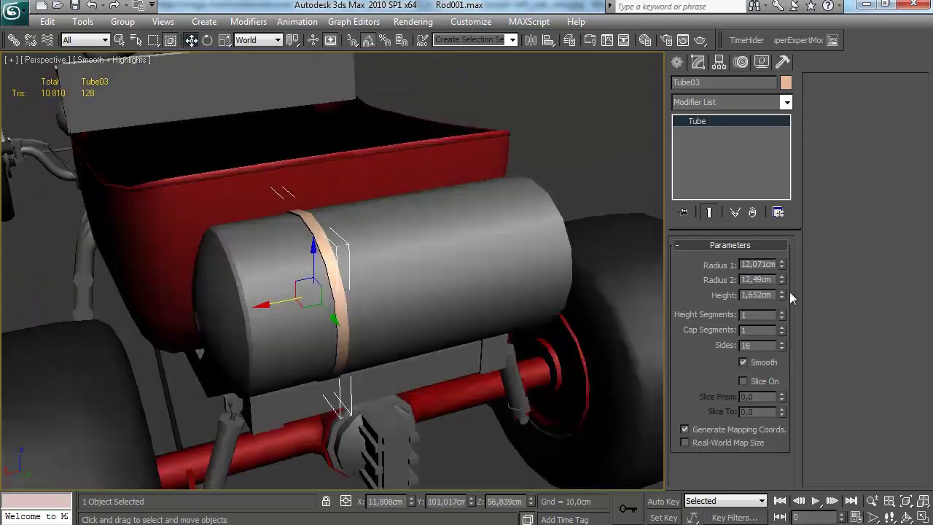
Set the strap tube's height to 2.825 cm and change its object colour to dark grey
middle_click_drag(572, 260, 481, 175, "alt")
left_click(786, 82)
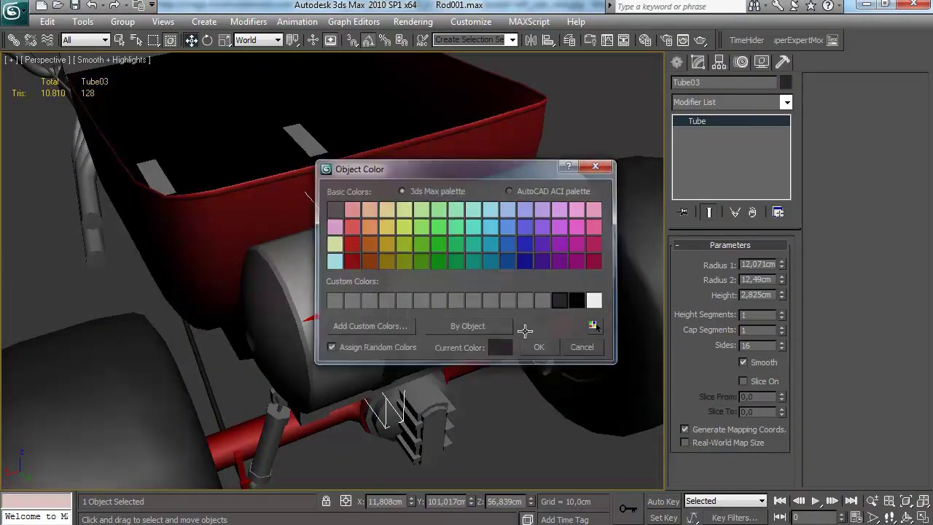
left_click(539, 346)
Add an Edit Poly modifier on top of the strap's tube
left_click(726, 104)
key("e")
left_click(720, 154)
left_click(737, 133)
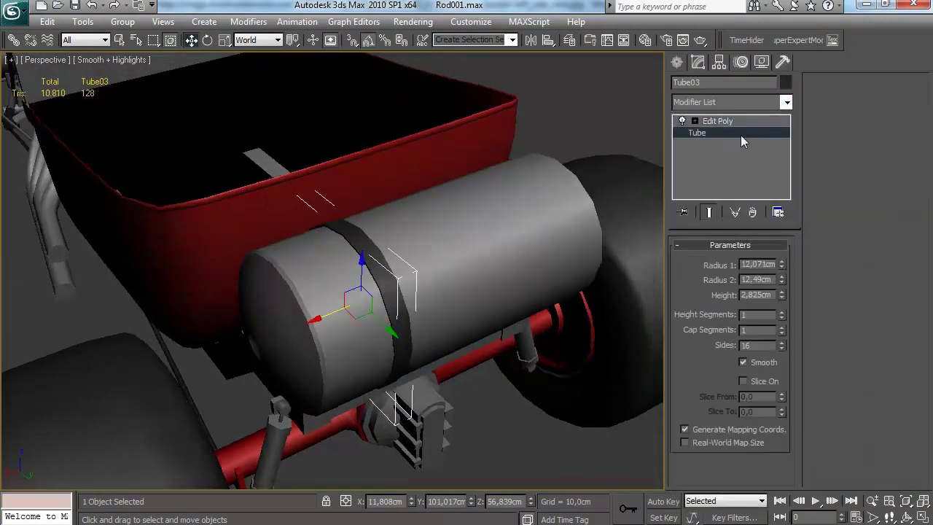
left_click(746, 122)
In wireframe, select the edge ring inside the strap, convert it to polygons and delete the hidden inner faces
key("2")
key("F3")
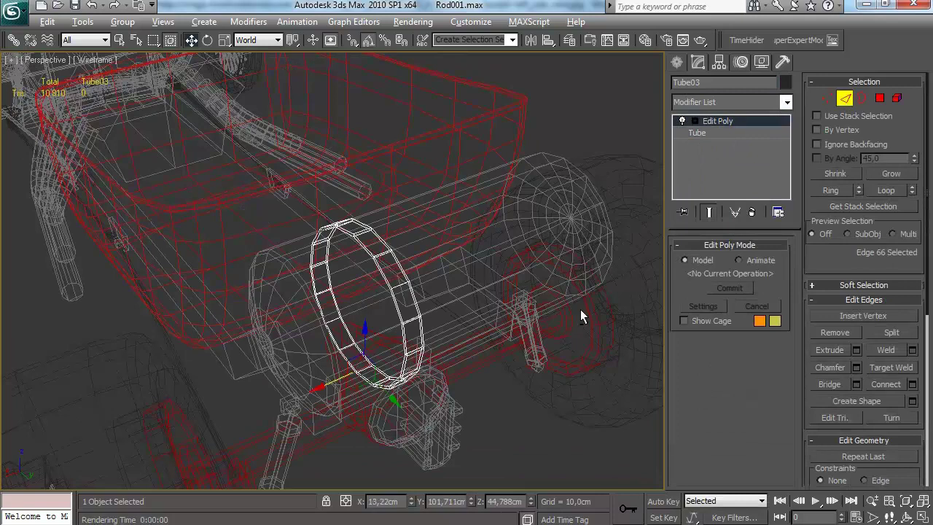
left_click(831, 191)
left_click(879, 97, "ctrl")
middle_click_drag(572, 252, 562, 254, "alt")
key("Delete")
key("4")
key("F3")
mouse_move(484, 195)
middle_mouse_down("alt")
mouse_move(406, 160)
mouse_move(479, 203)
middle_mouse_up("alt")
Examine the bucketroad.jpg reference photo, switch to Firefox and try to open the full-size tbucketjuly2.jpg image from buschandbusch.com
left_click(335, 524)
left_click(272, 423)
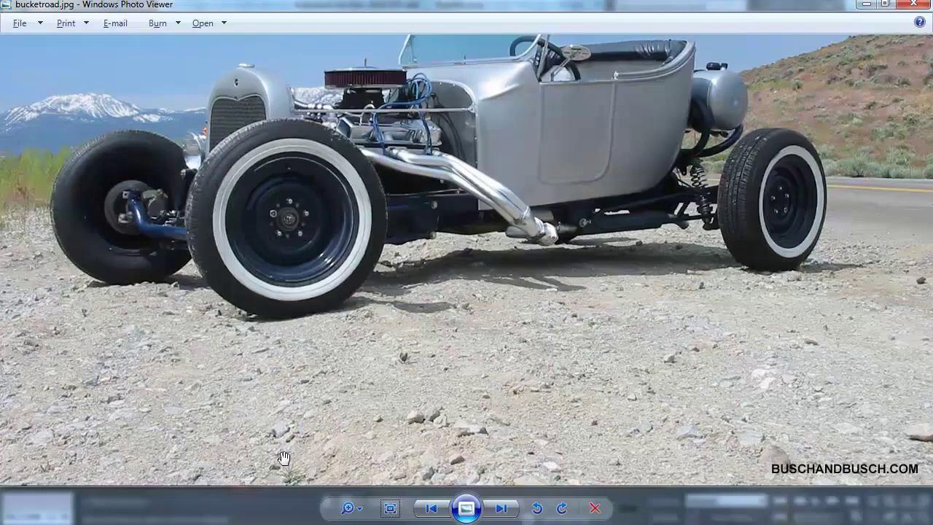
key("alt+Tab")
left_click(423, 92)
middle_click(123, 270)
middle_click_drag(122, 316, 122, 319)
middle_click_drag(118, 279, 121, 350)
right_click(593, 311)
left_click(631, 319)
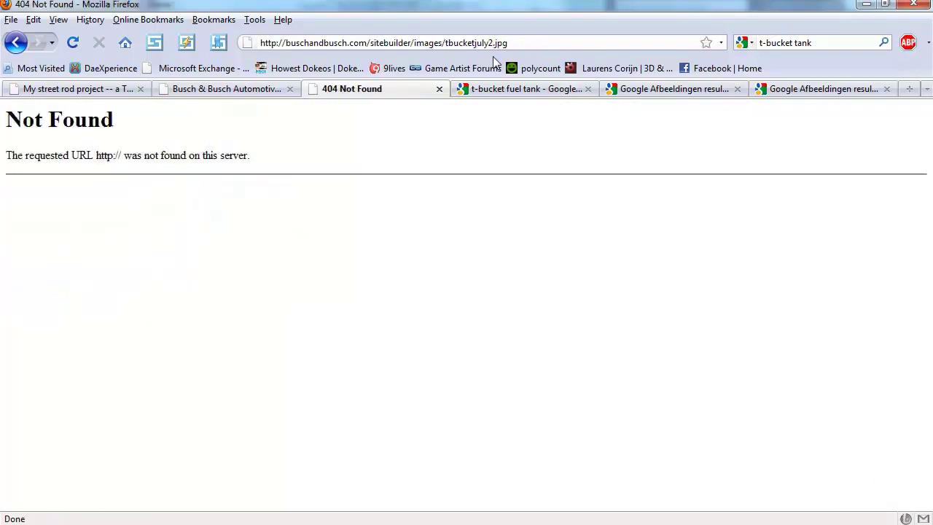
Browse the site's sitebuilder/images directory for larger T-Bucket photos and return to the roadster page
middle_click_drag(402, 211, 406, 285)
middle_click_drag(424, 223, 418, 294)
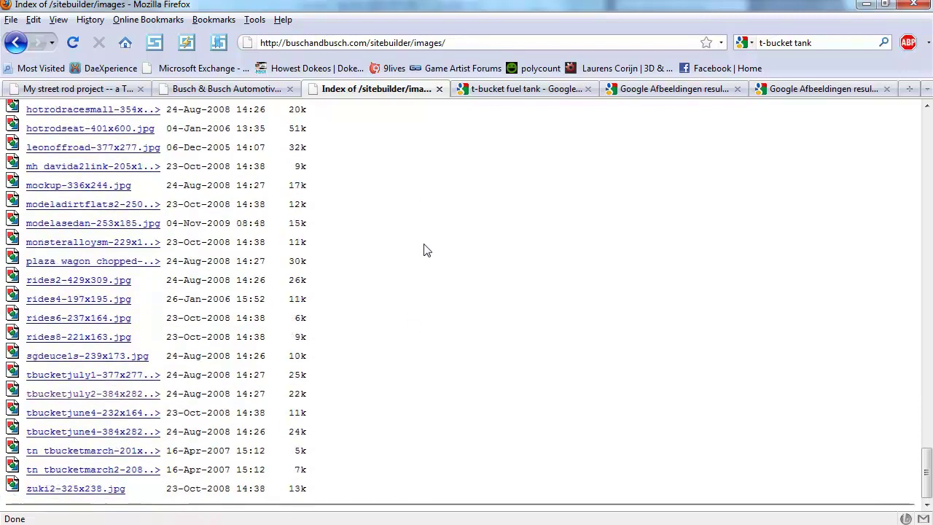
scroll(408, 301, "up", 2)
scroll(406, 286, "down", 2)
left_click(144, 356)
key("alt+Left")
scroll(342, 372, "up", 20)
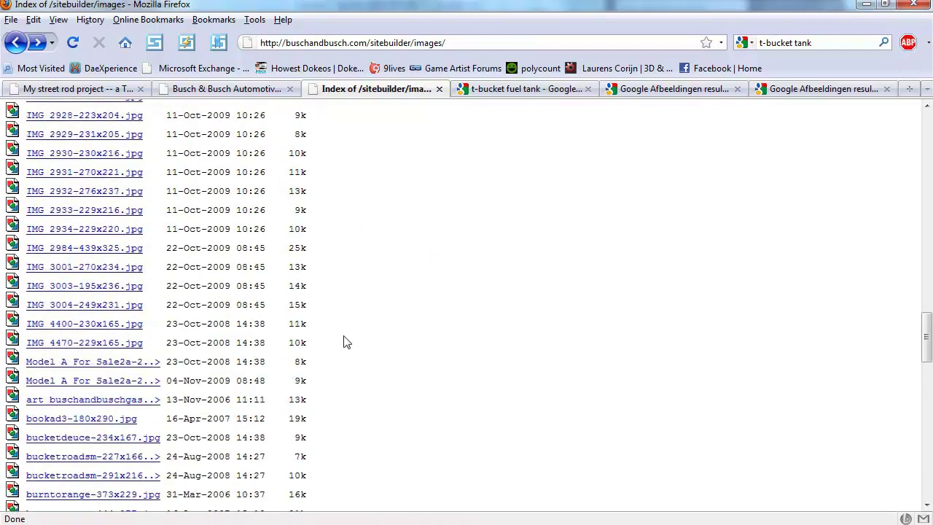
left_click(120, 300)
key("alt+Left")
middle_click_drag(362, 333, 360, 354)
left_click(109, 387)
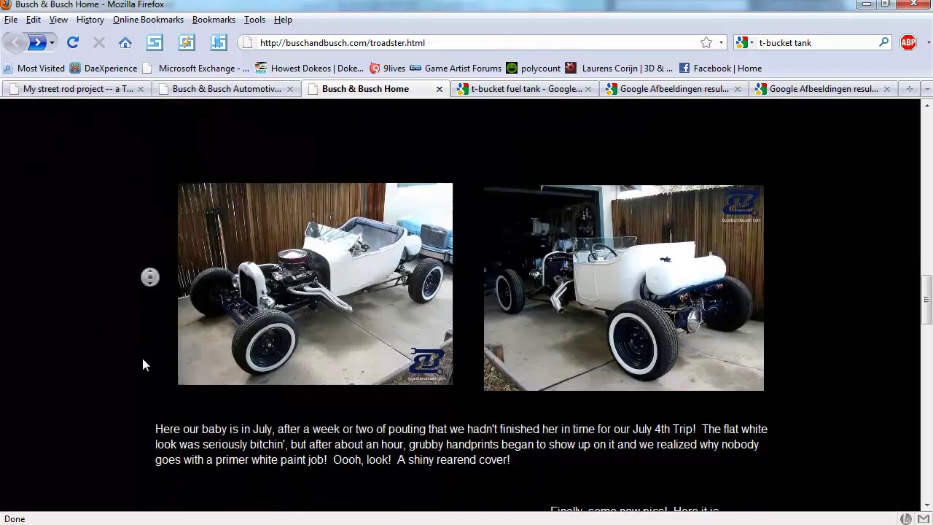
Look through the roadster page's photos for views of the rear tank and return to 3ds Max
scroll(128, 270, "down", 8)
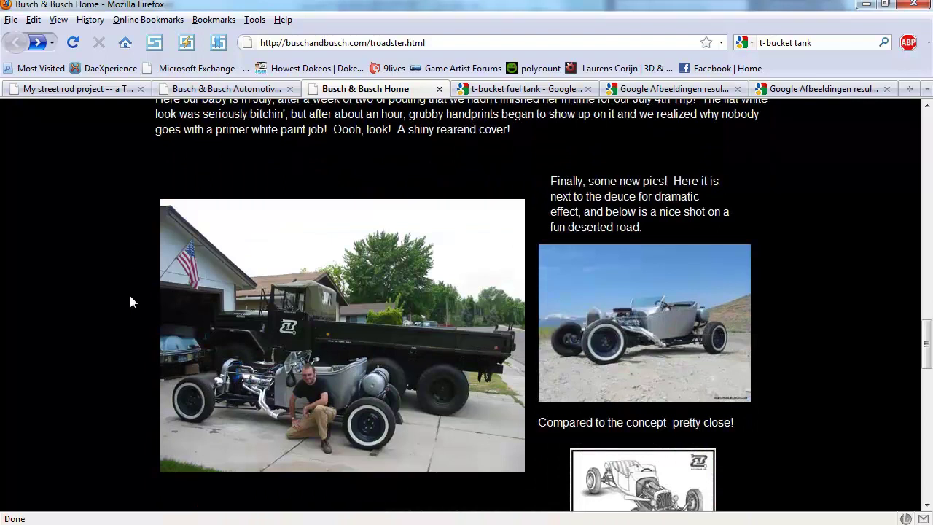
scroll(130, 302, "down", 1)
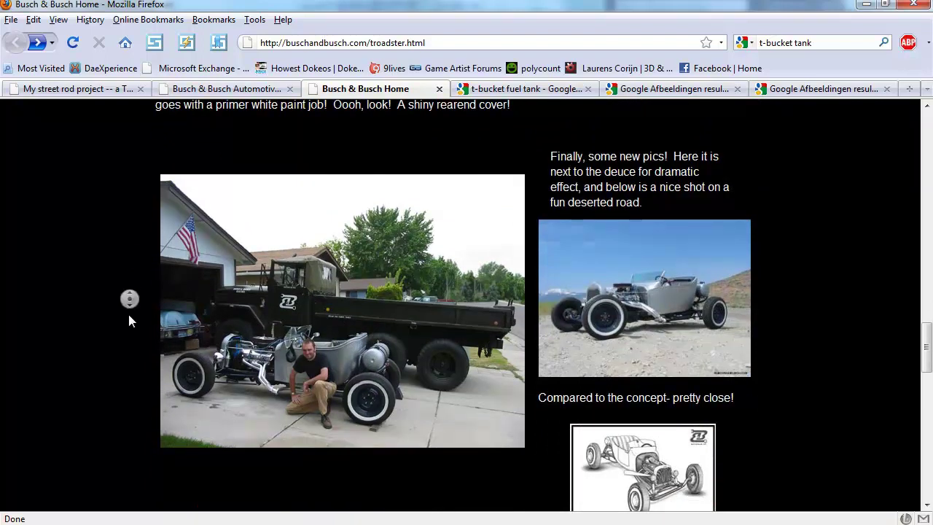
scroll(122, 320, "down", 5)
scroll(117, 357, "down", 5)
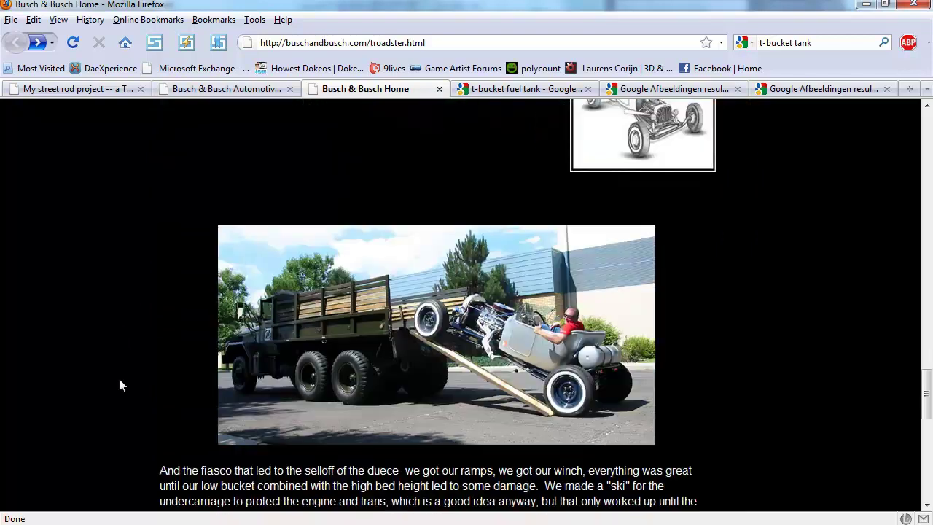
scroll(121, 362, "down", 1)
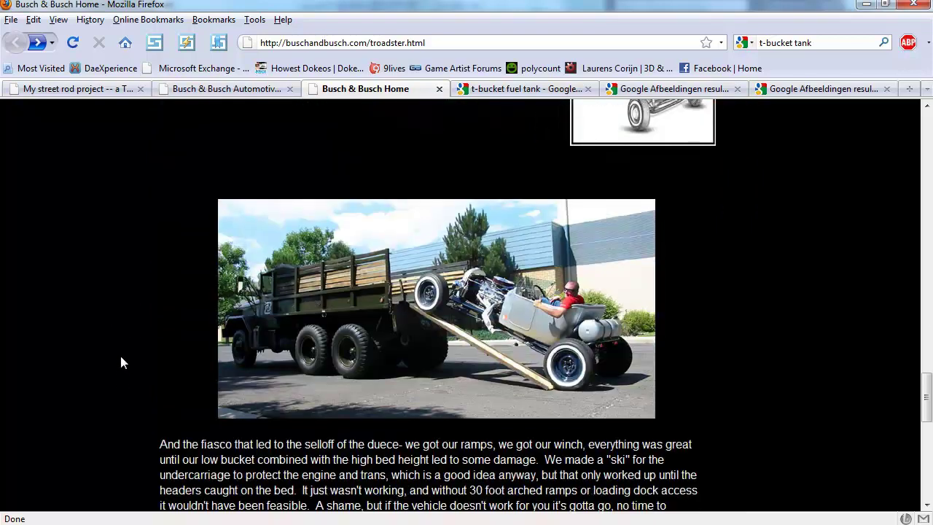
scroll(125, 360, "down", 9)
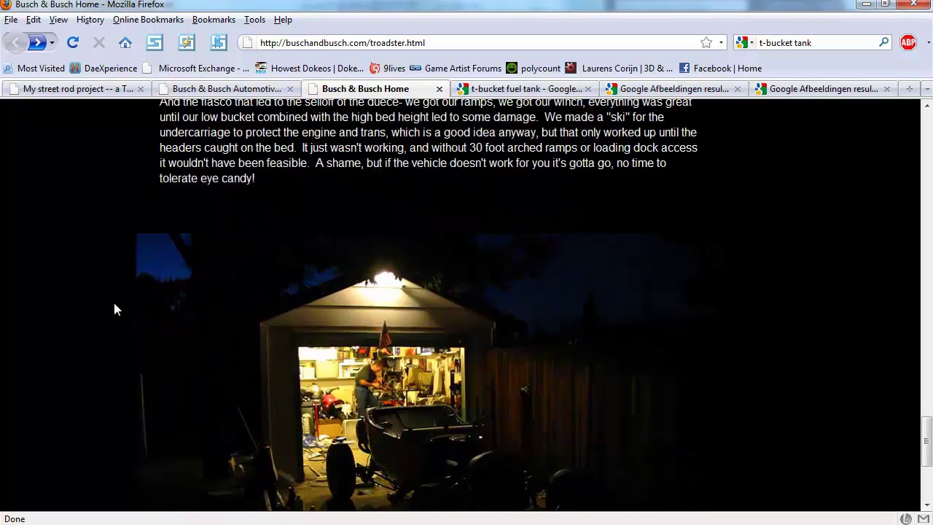
scroll(77, 295, "up", 9)
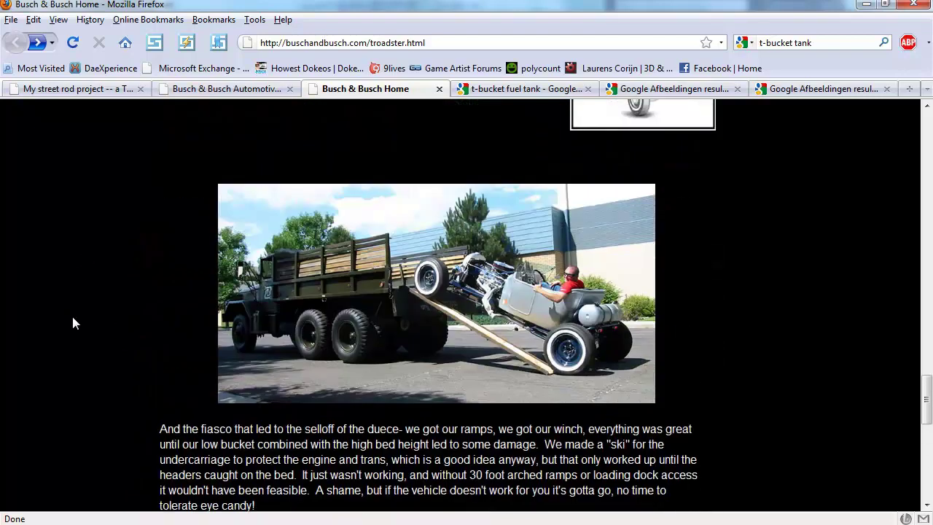
scroll(76, 307, "up", 10)
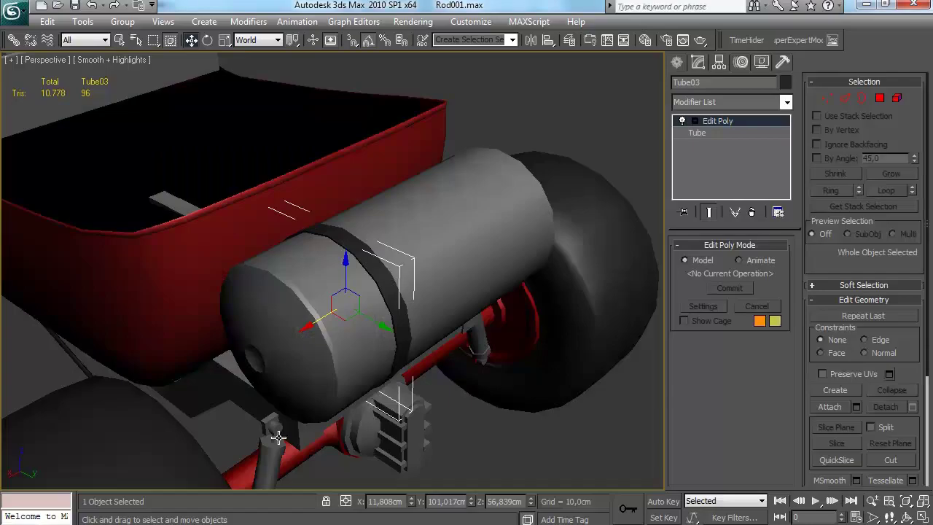
Try to mirror the strap across the tank and delete the resulting copy
middle_click_drag(376, 190, 376, 355, "alt")
left_click(83, 22)
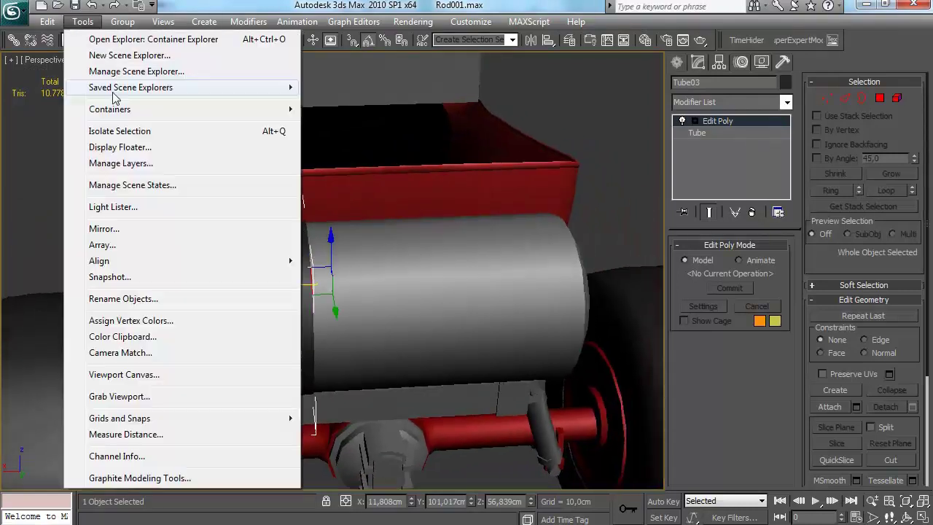
left_click(100, 233)
left_click(418, 370)
middle_click_drag(477, 187, 474, 210, "alt")
scroll(425, 194, "down", 5)
middle_click_drag(424, 194, 398, 226, "alt")
key("Delete")
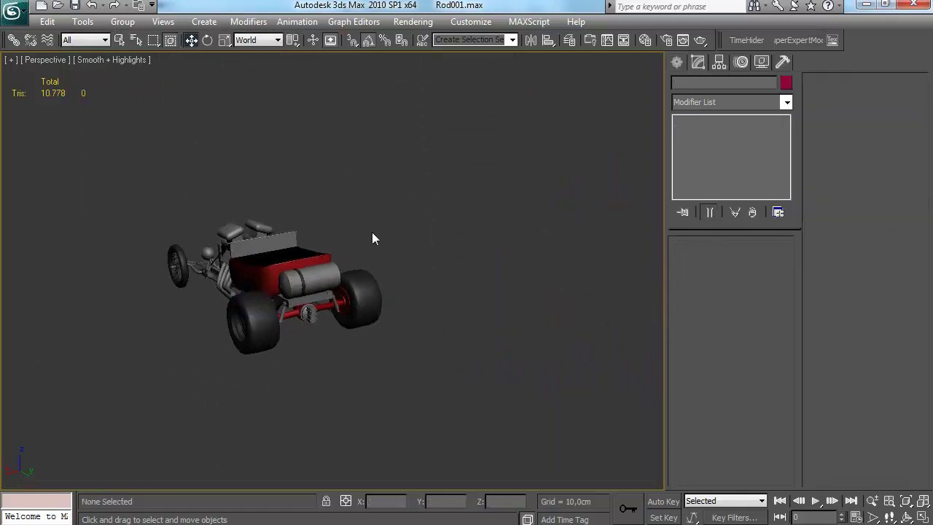
Mirror the strap as an instance onto the other end of the oil tank
scroll(398, 225, "up", 5)
left_click(225, 304)
left_click(90, 23)
left_click(103, 228)
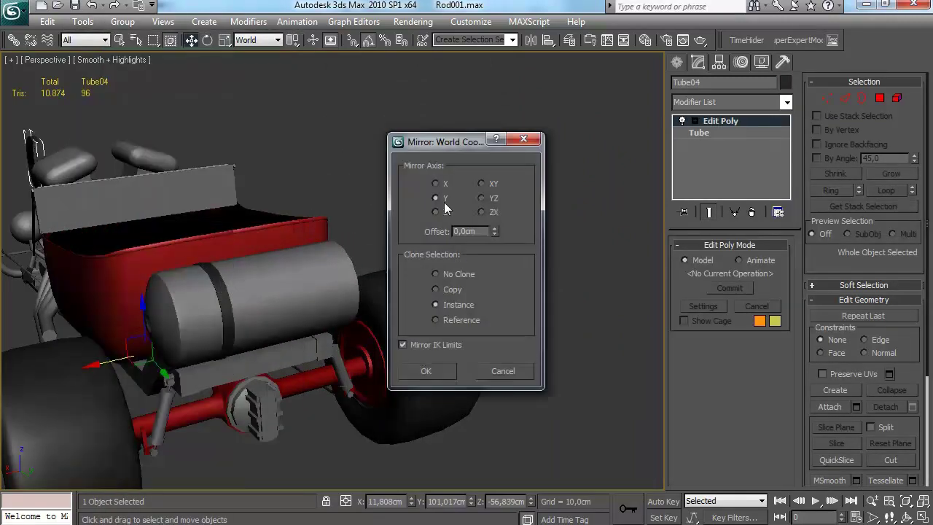
left_click(444, 369)
left_click(466, 277)
Connect the oil tank's lengthwise edges with a new loop and place it at X 0
middle_click_drag(393, 318, 349, 283, "alt")
scroll(349, 283, "down", 2)
left_click(349, 283)
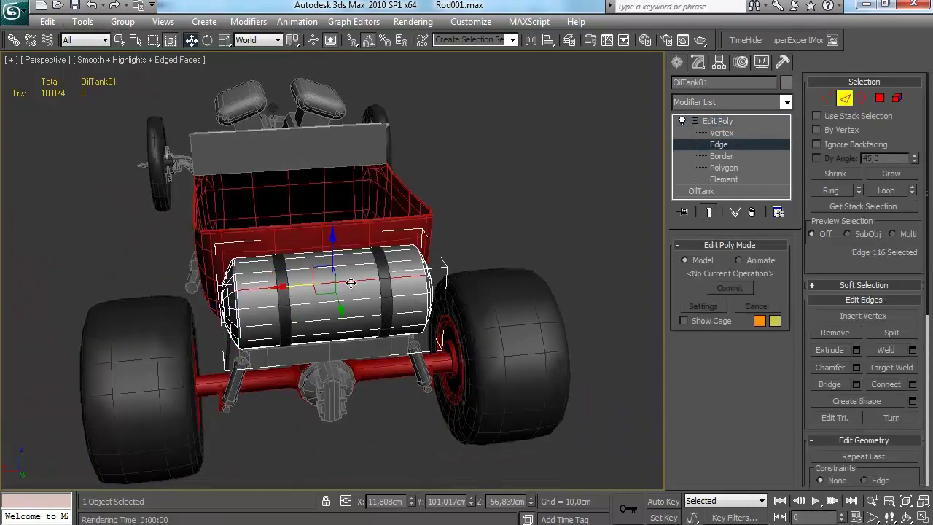
left_click(912, 383)
left_click(466, 304)
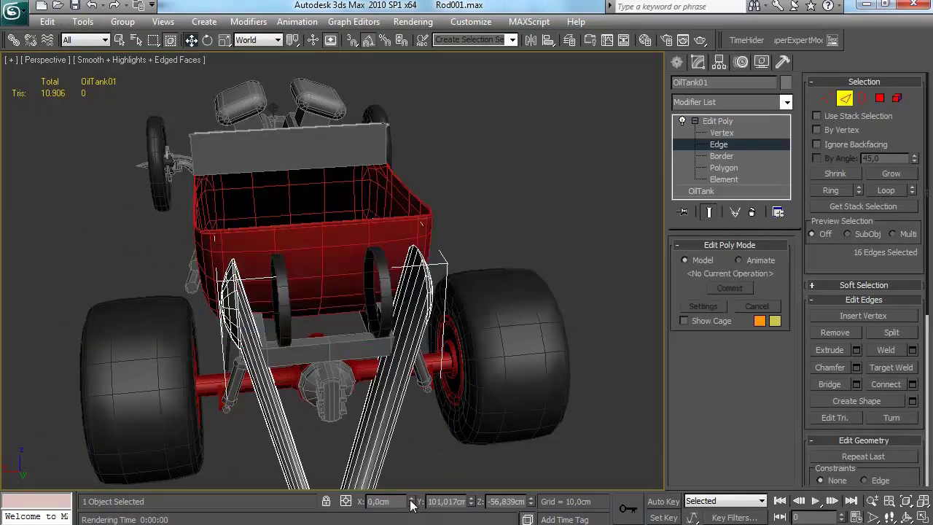
middle_click_drag(394, 279, 336, 268, "alt")
right_click(413, 503)
Select and delete the polygons of the oil tank half without the detailed end cap
left_click(880, 98)
middle_click_drag(446, 217, 498, 197, "alt")
left_click_drag(498, 195, 417, 247)
left_click(879, 98)
Apply a Symmetry modifier along Z to the oil tank and centre its mirror plane on the car
middle_click_drag(408, 269, 320, 338, "alt")
left_click(718, 102)
left_click(702, 293)
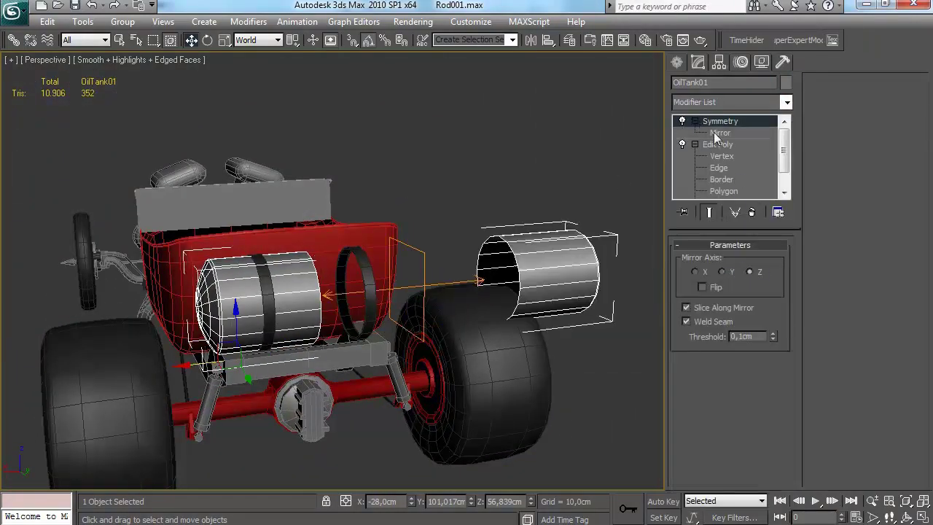
right_click(411, 502)
Hide the edged faces, link the strap to the oil tank as its parent, and check the whole car
left_click(677, 63)
left_click(383, 213)
key("F4")
middle_click_drag(392, 208, 349, 251, "alt")
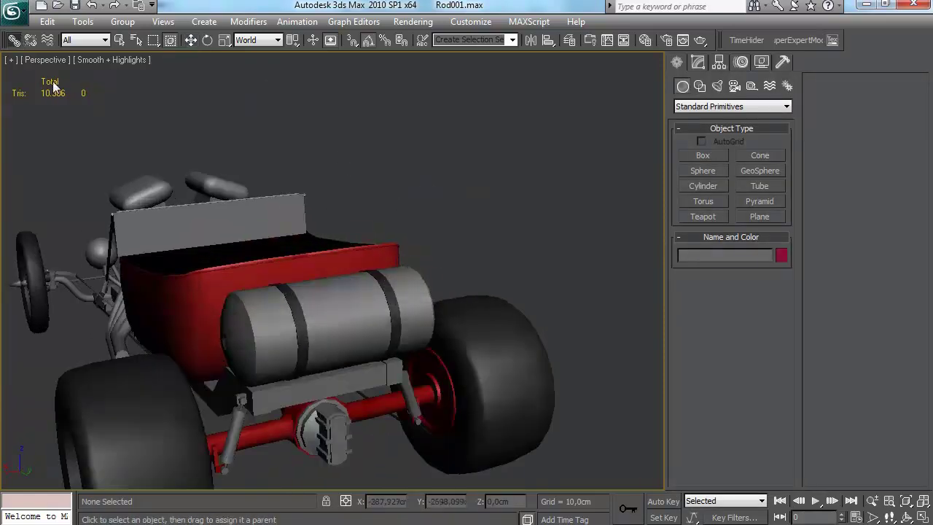
left_click_drag(389, 290, 277, 314)
middle_click_drag(277, 313, 354, 277, "alt")
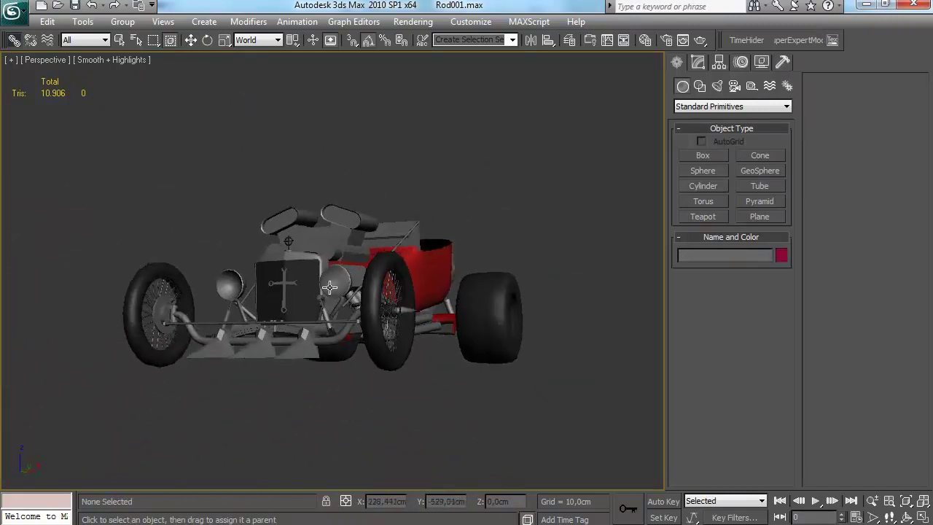
Examine the whole car from several angles, including the radiator, headlights and the row of front spikes
middle_click_drag(299, 313, 412, 199, "alt")
scroll(275, 258, "up", 3)
middle_click_drag(275, 258, 346, 226, "alt")
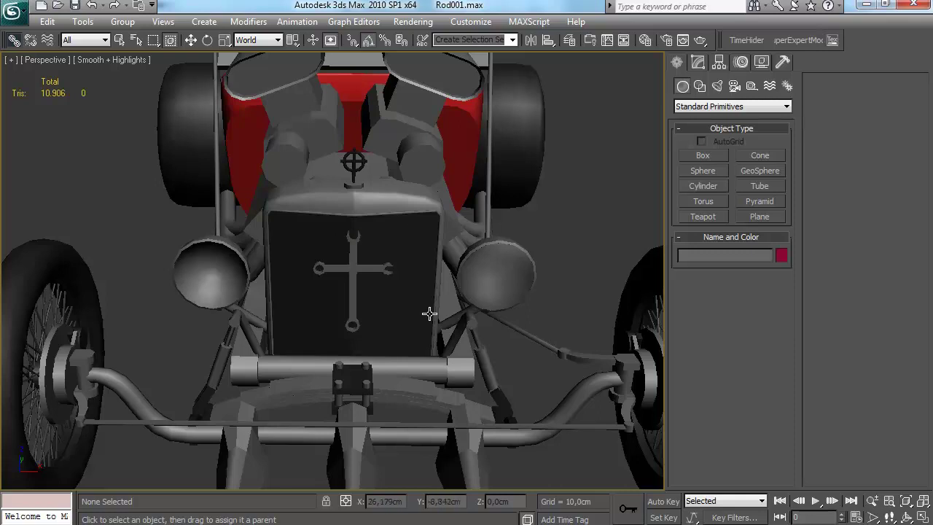
scroll(484, 290, "down", 5)
middle_click_drag(483, 290, 284, 241, "alt")
middle_click_drag(377, 217, 242, 203, "alt")
middle_click_drag(270, 173, 231, 187, "alt")
middle_click_drag(234, 223, 433, 214, "alt")
Select the outer front spike on the positive X side and chamfer its selected edges
scroll(342, 277, "up", 4)
key("F4")
left_click(698, 67)
left_click(710, 276)
key("2")
left_click(709, 275)
left_click(373, 373)
left_click(912, 167)
left_click(856, 149)
left_click(625, 403)
Select all polygons of the outer front spike and adjust their smoothing groups with the edged faces hidden
middle_click_drag(386, 357, 488, 339, "alt")
left_click(746, 277)
key("ctrl+a")
scroll(891, 403, "down", 5)
scroll(892, 405, "down", 8)
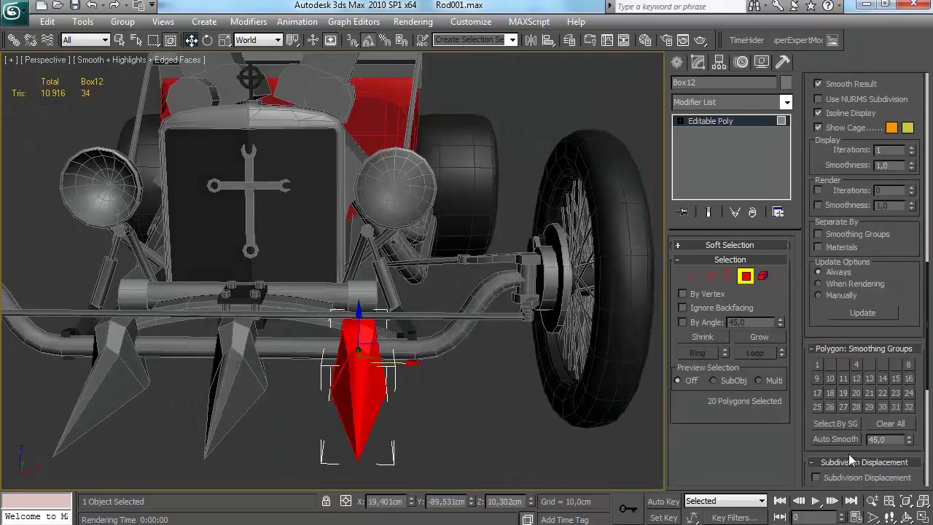
middle_click_drag(421, 335, 416, 300, "alt")
key("F4")
Select the two polygons on top of the spike to check their smoothing groups, and clear the selection
left_click_drag(419, 302, 349, 340)
left_click(350, 341)
scroll(357, 337, "up", 6)
middle_click_drag(413, 332, 590, 293, "alt")
scroll(823, 264, "down", 2)
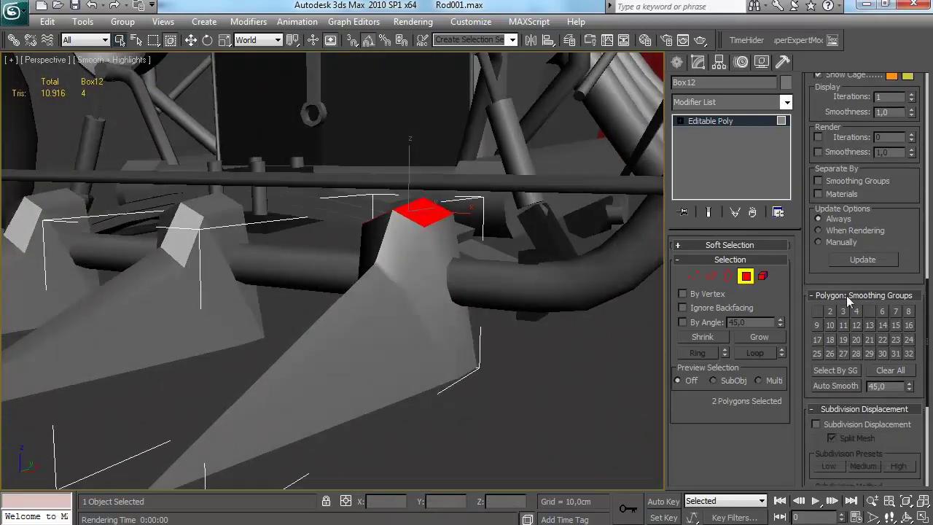
middle_click_drag(398, 210, 454, 269, "alt")
left_click(412, 209)
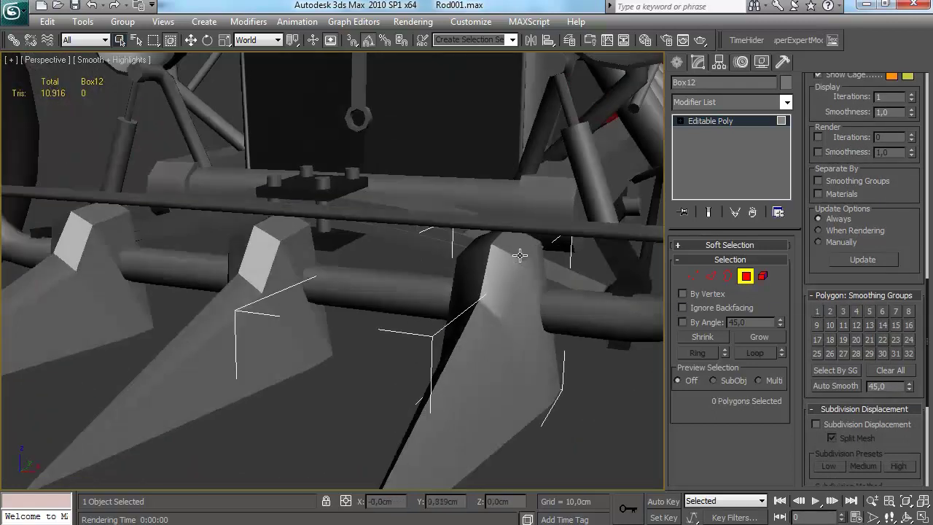
Undo the last two spike operations, leave polygon editing and deselect the spike
left_click(583, 383)
scroll(493, 285, "down", 5)
middle_click_drag(583, 383, 494, 300, "alt")
scroll(492, 285, "up", 4)
key("ctrl+z")
key("ctrl+z")
left_click(747, 276)
left_click(398, 296)
middle_click_drag(399, 297, 360, 280, "alt")
key("z")
key("alt")
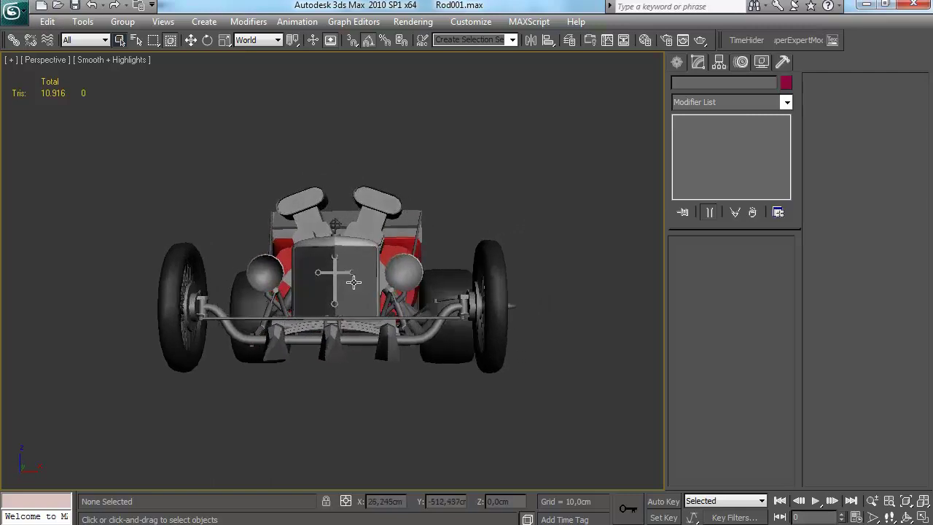
Select the oil tank, start the Cylinder tool, and examine the tank in the bucketroad.jpg reference photo
middle_click_drag(317, 283, 312, 320, "alt")
scroll(312, 320, "up", 4)
middle_click_drag(312, 306, 248, 215)
left_click(379, 339)
left_click(677, 63)
left_click(702, 186)
mouse_move(337, 523)
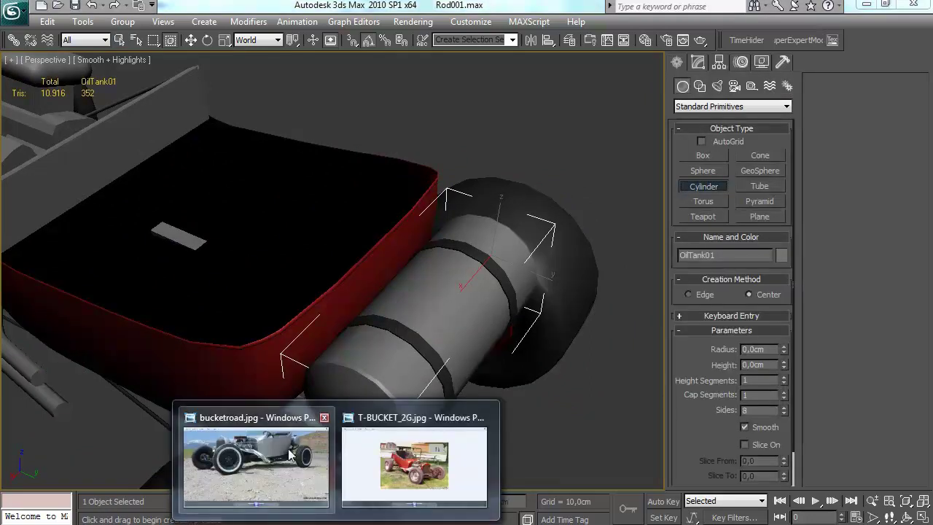
left_click(287, 435)
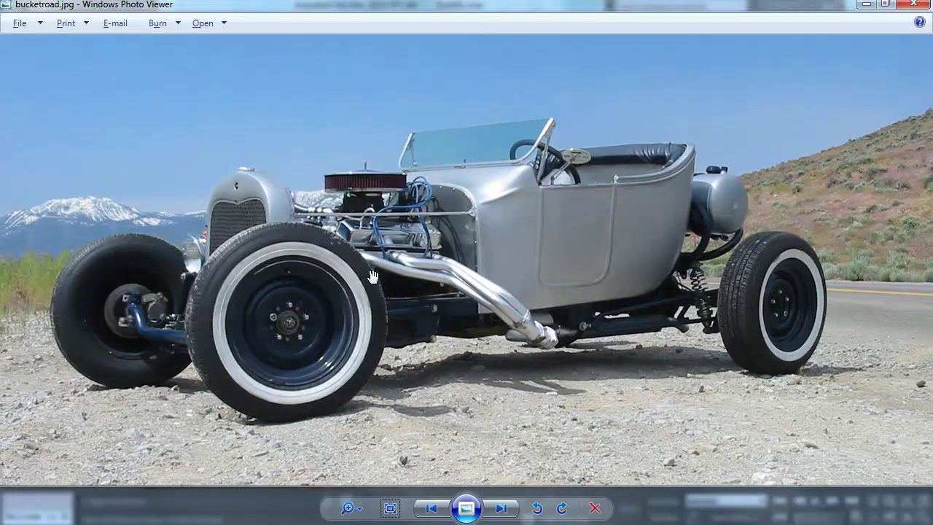
left_click_drag(373, 280, 372, 330)
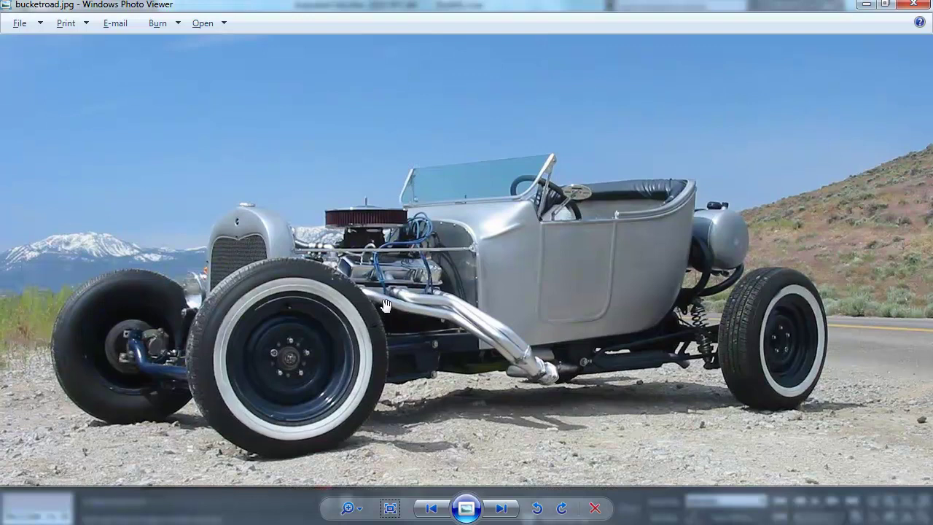
left_click_drag(384, 312, 381, 330)
key("alt+Tab")
scroll(58, 361, "up", 8)
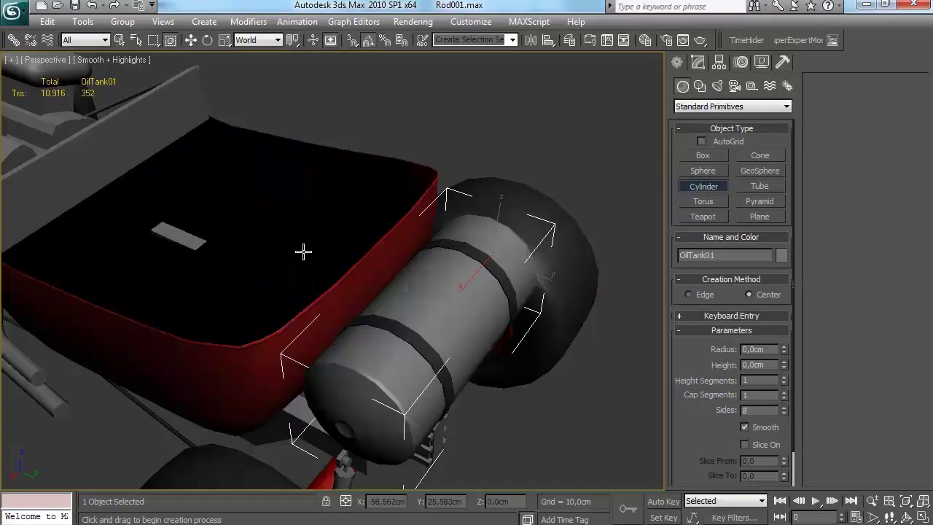
Cancel the cylinder and select the polygons at the front end of the red car body
middle_click_drag(301, 249, 241, 175)
scroll(493, 245, "down", 3)
right_click(585, 182)
left_click(552, 177)
left_click(698, 62)
left_click(717, 179)
left_click_drag(244, 156, 304, 303)
middle_click_drag(314, 269, 484, 329, "alt")
middle_click_drag(322, 202, 255, 324, "alt")
key("w")
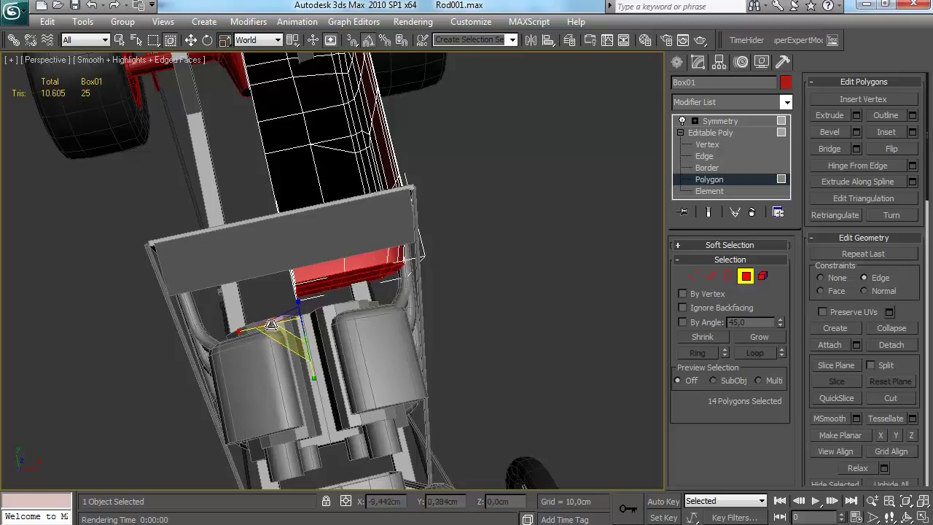
middle_click_drag(250, 327, 301, 250, "alt")
Select the vertical edge loop just behind the front rim of the red body
left_click(690, 278)
left_click(710, 276)
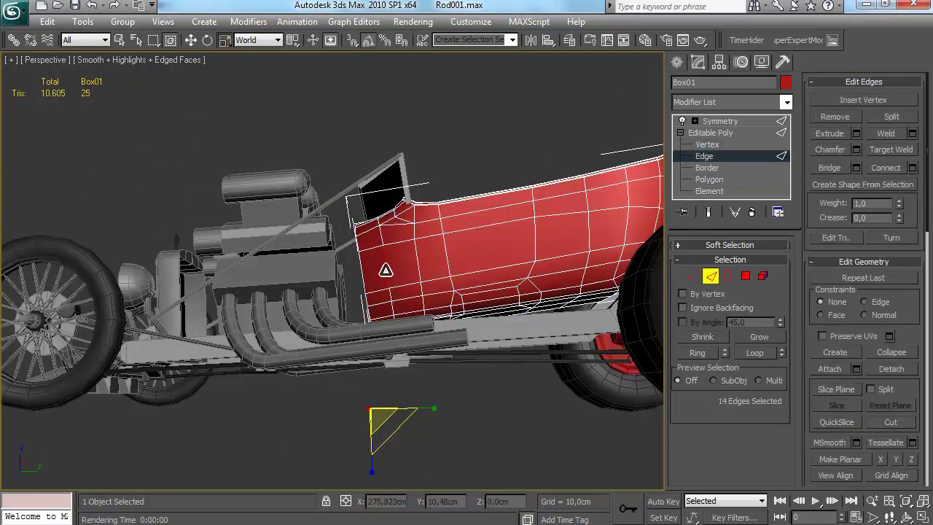
middle_click_drag(398, 243, 399, 212, "alt")
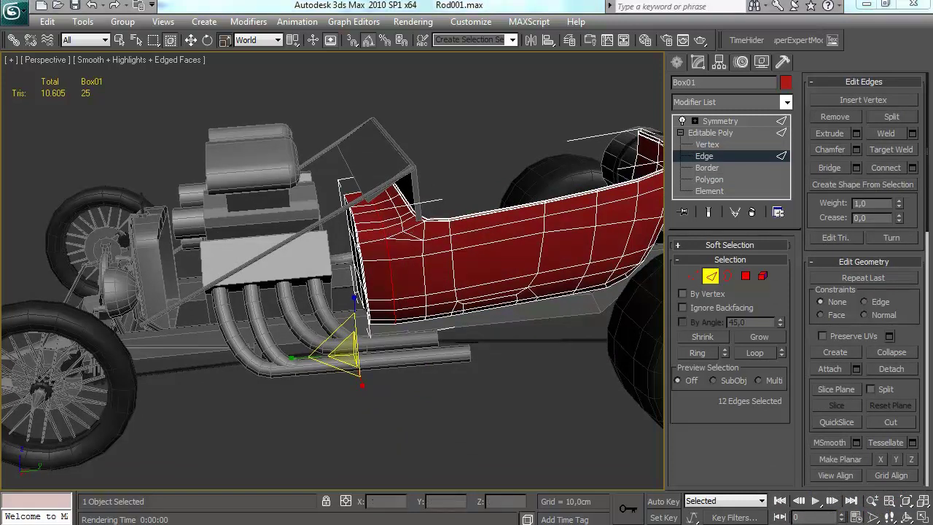
middle_click_drag(400, 219, 416, 281, "alt")
scroll(357, 172, "up", 3)
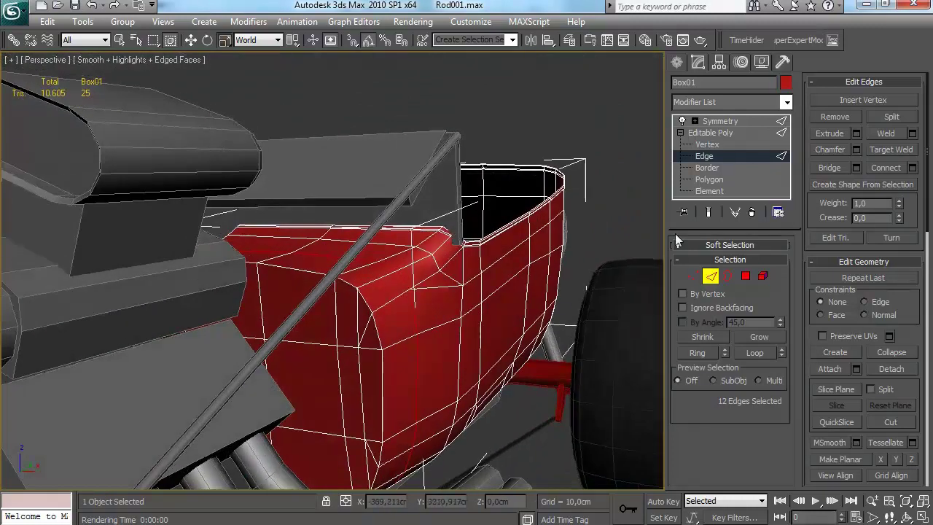
Select the body's cowl-corner vertex below the windshield frame for moving, leave vertex editing and deselect the body
left_click(566, 236)
key("F4")
middle_click_drag(567, 236, 380, 297, "alt")
scroll(533, 247, "down", 5)
scroll(517, 295, "up", 8)
key("F4")
left_click(406, 298)
left_click(706, 144)
left_click(440, 313)
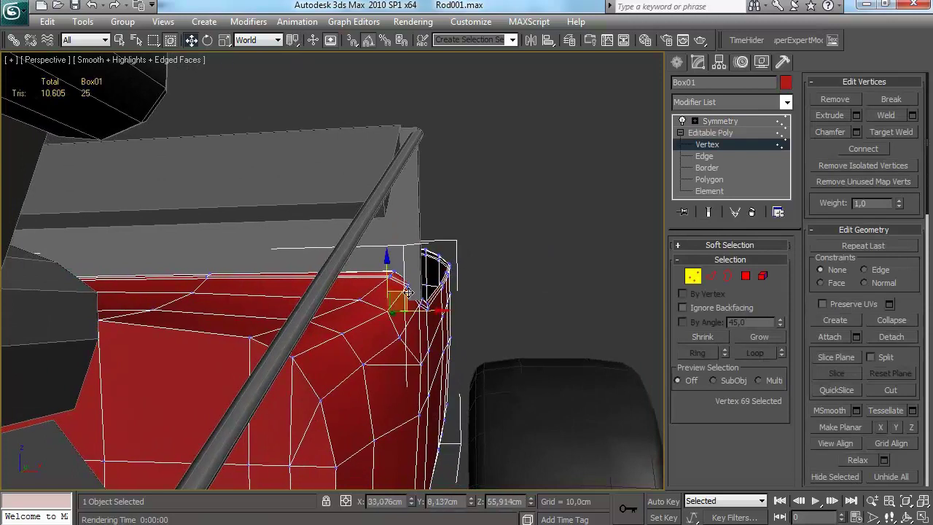
left_click(700, 281)
left_click(490, 236)
scroll(490, 238, "down", 3)
middle_click_drag(489, 239, 416, 271, "alt")
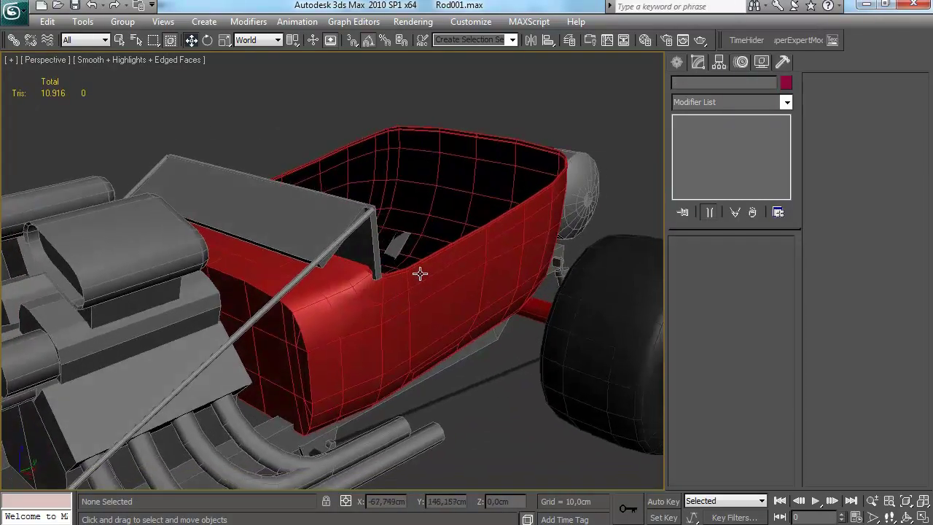
Save the scene as a new incremental file named Rod002.max
scroll(416, 270, "down", 5)
left_click(12, 12)
left_click(46, 177)
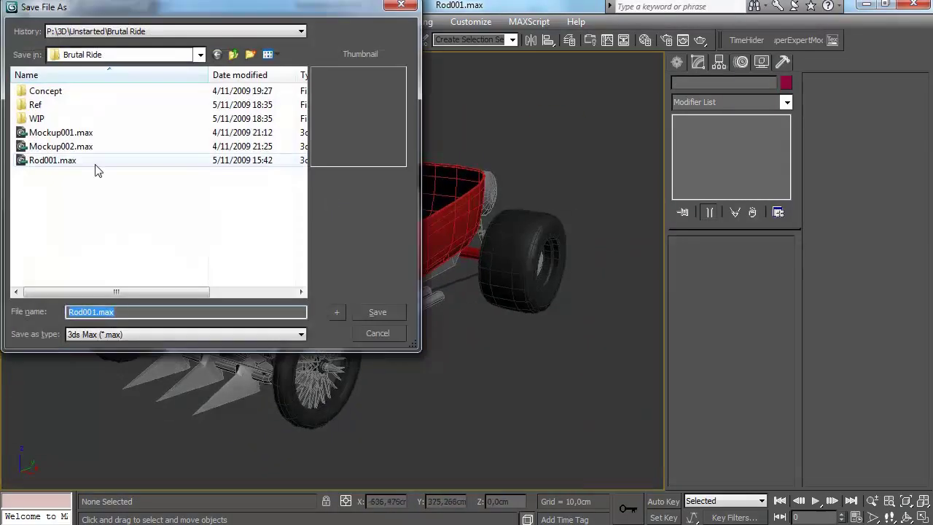
left_click(375, 311)
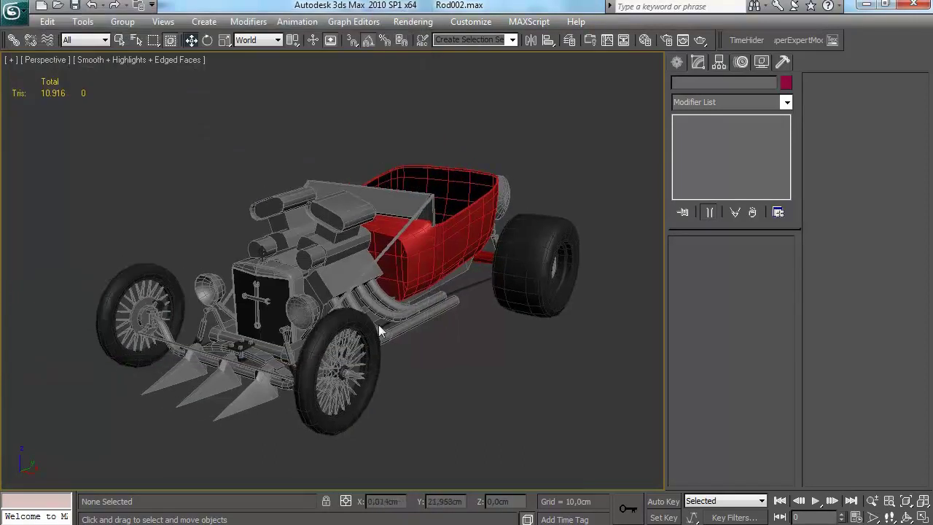